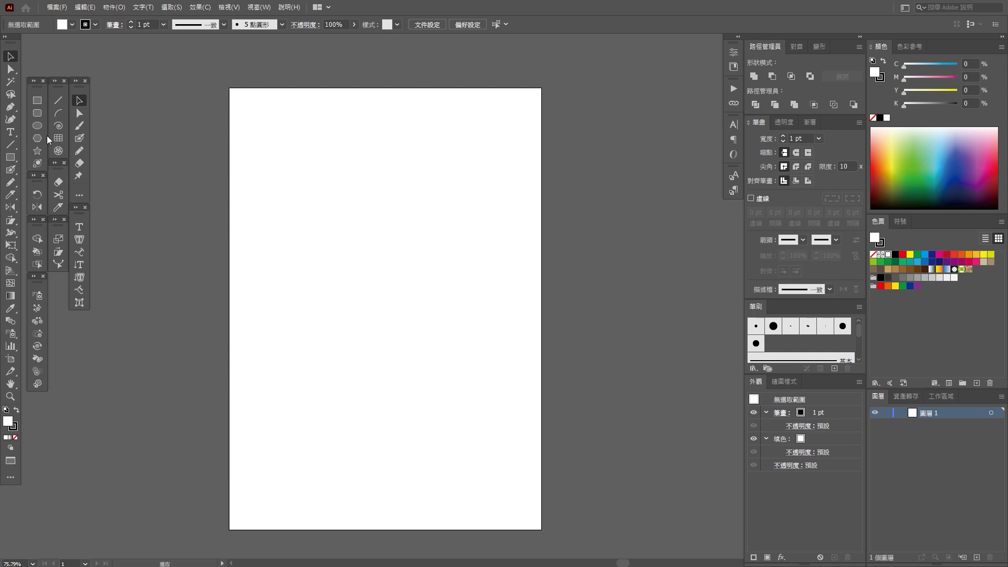
Step: Draw a circle with the Ellipse tool near the page centre
click(37, 125)
drag(356, 210, 443, 305)
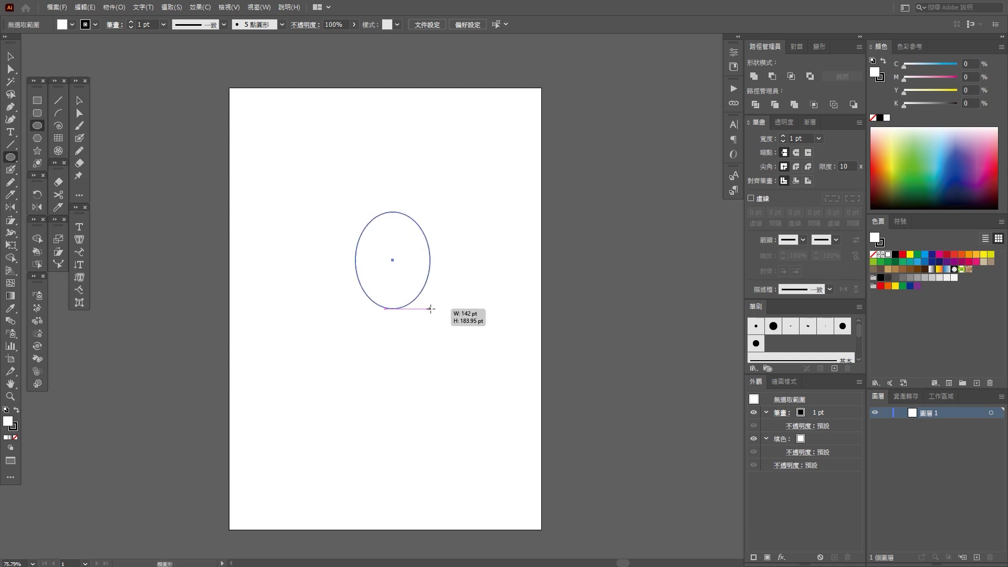
click(6, 57)
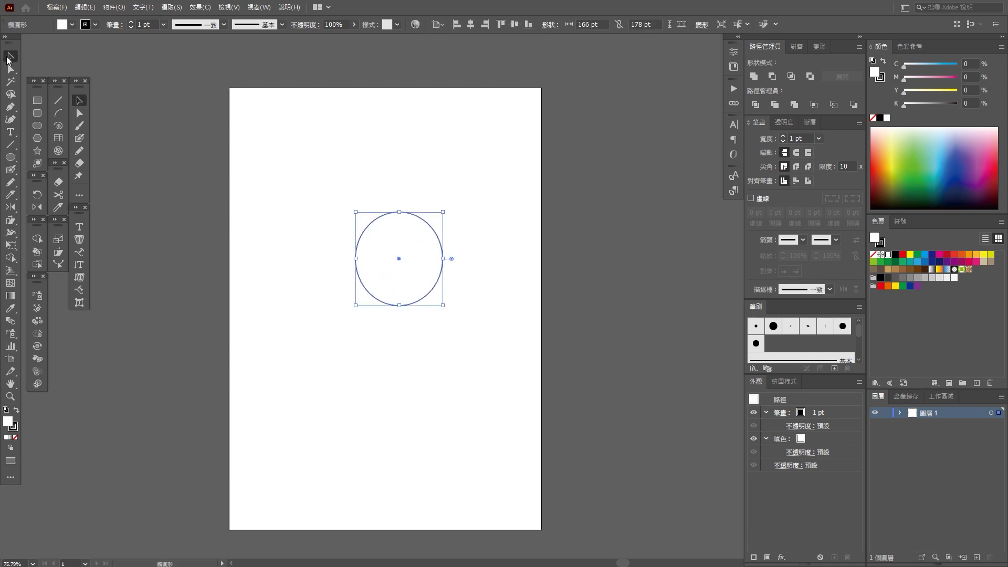
Step: Give the circle a dark red (K70) outline, 6 pt wide, aligned outside
click(880, 78)
mouse_move(924, 79)
mouse_down()
mouse_move(957, 78)
mouse_move(958, 91)
mouse_up()
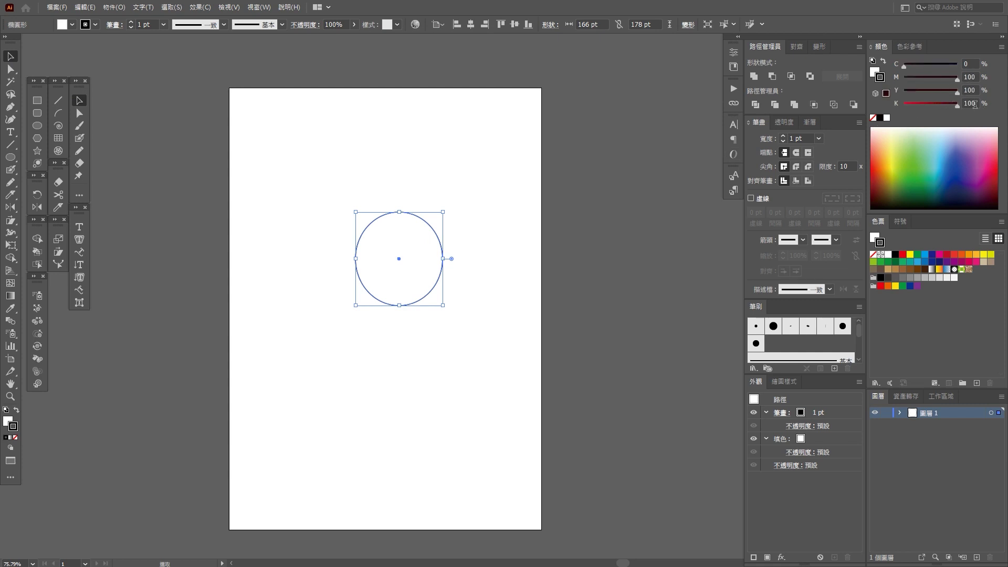
click(965, 103)
text(70)
key(Return)
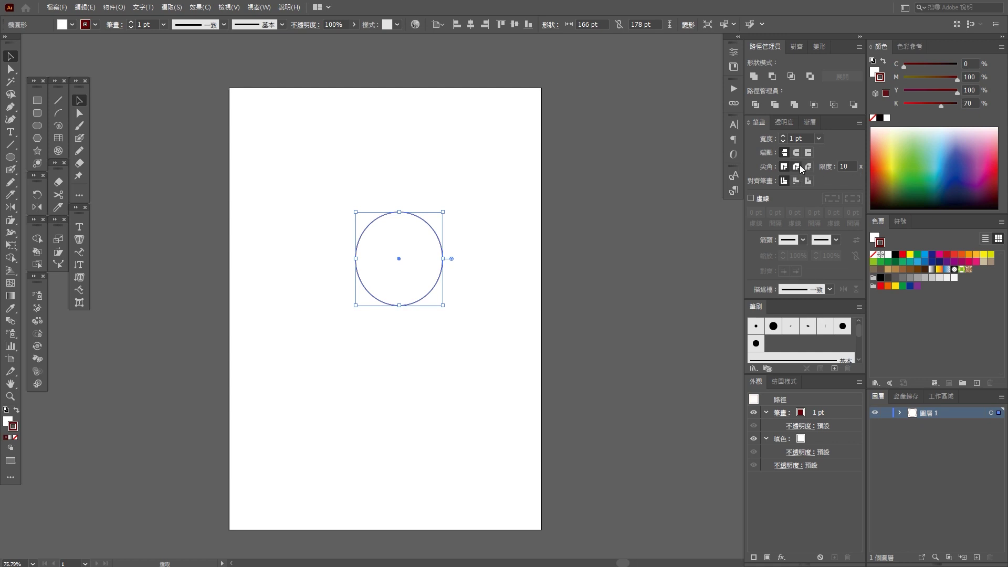
click(783, 136)
click(783, 136)
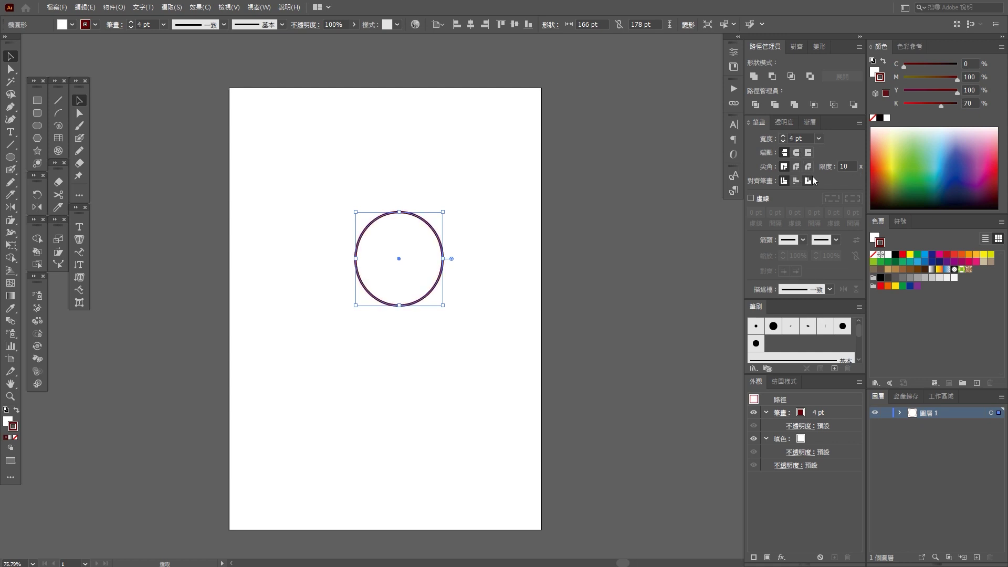
click(808, 180)
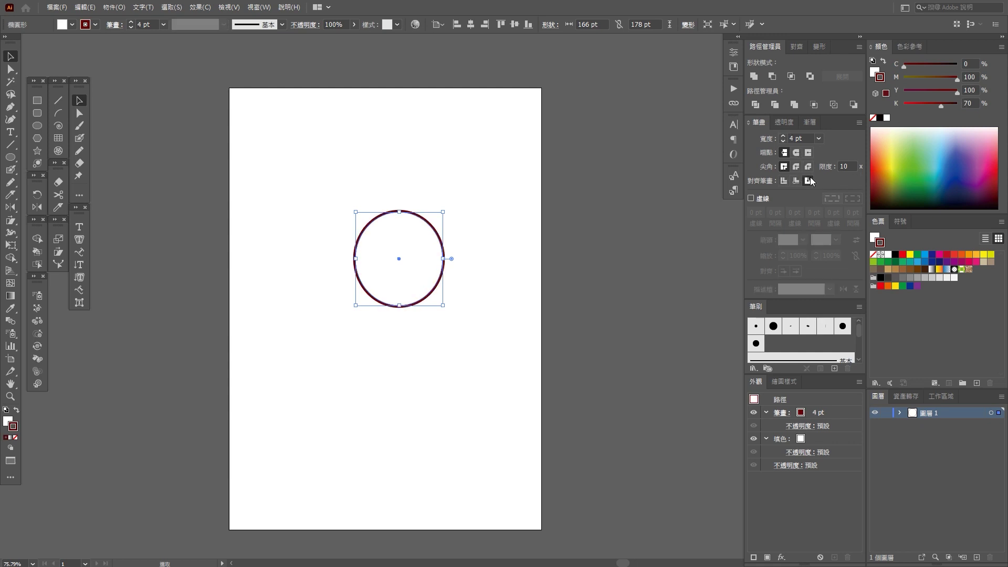
click(782, 136)
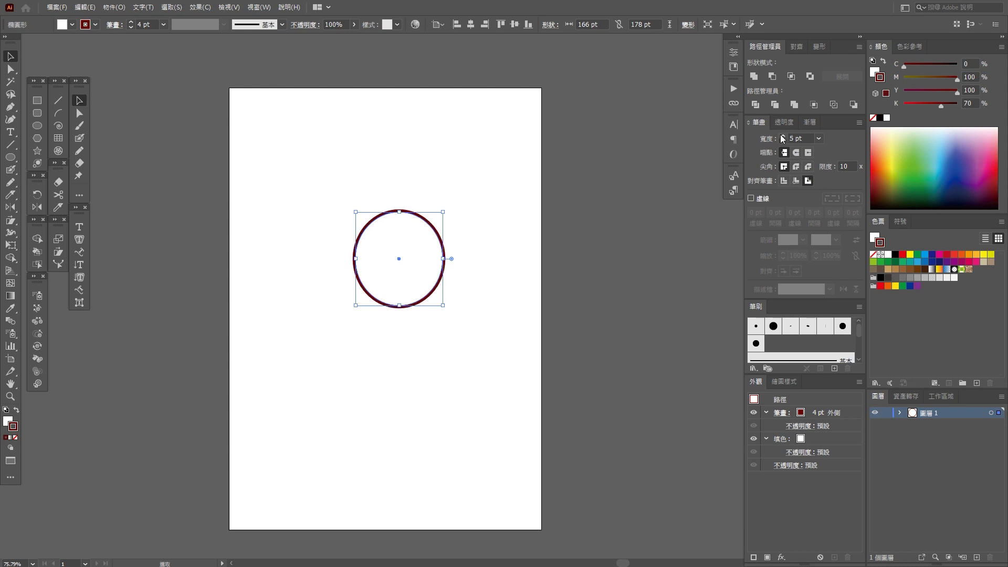
Step: Fill the circle with a light orange colour
click(874, 72)
click(930, 77)
click(944, 91)
drag(927, 78, 926, 81)
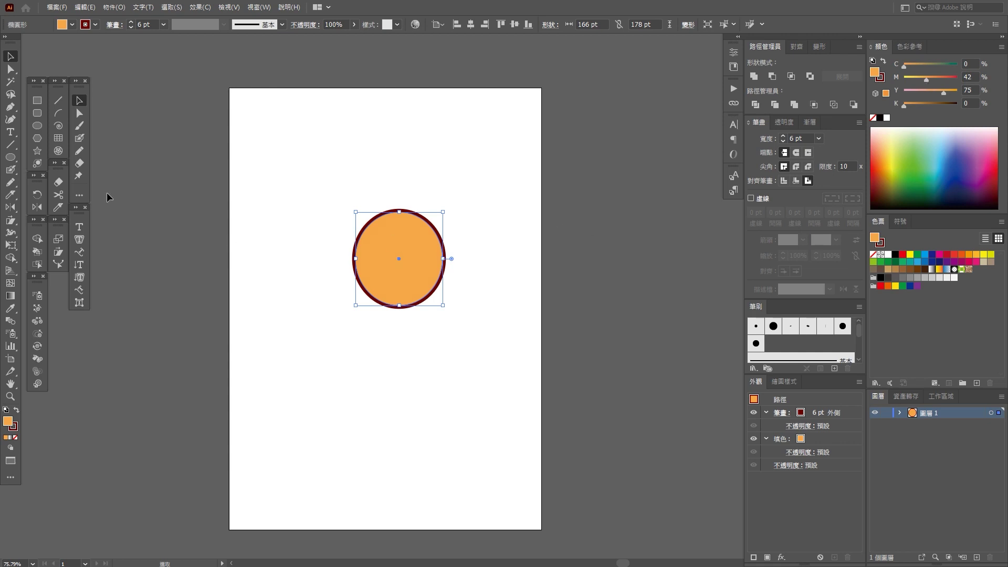
Step: Select only the circle's bottom anchor point with Direct Selection
click(79, 112)
drag(333, 390, 483, 297)
drag(385, 331, 368, 296)
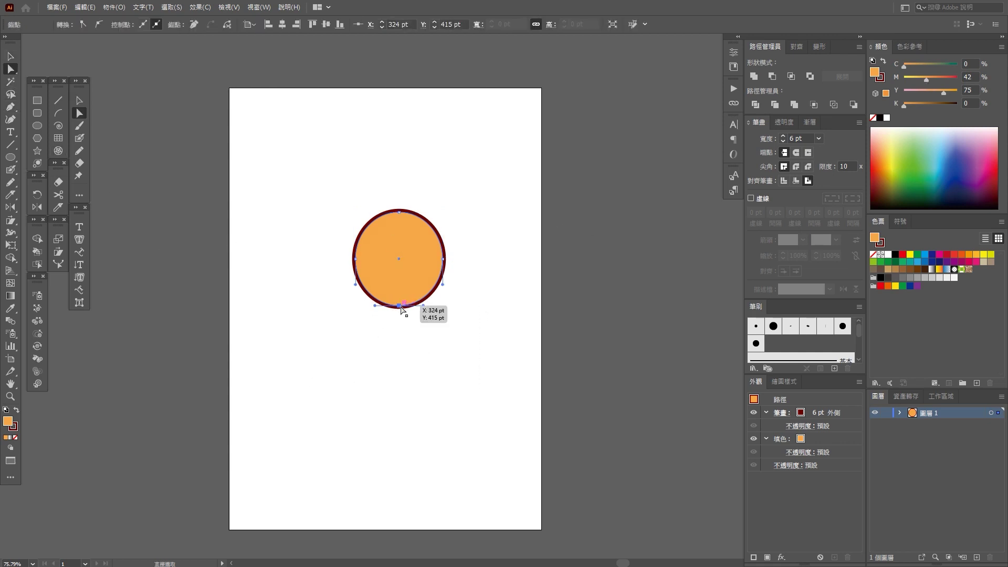
Step: Nudge the circle's bottom anchor up to flatten it, and raise the outline to 7 pt
key(Up)
key(Up)
key(Up)
key(Up)
key(Up)
key(Up)
key(Up)
key(Up)
key(Up)
key(Up)
key(Up)
key(Up)
key(Up)
key(Up)
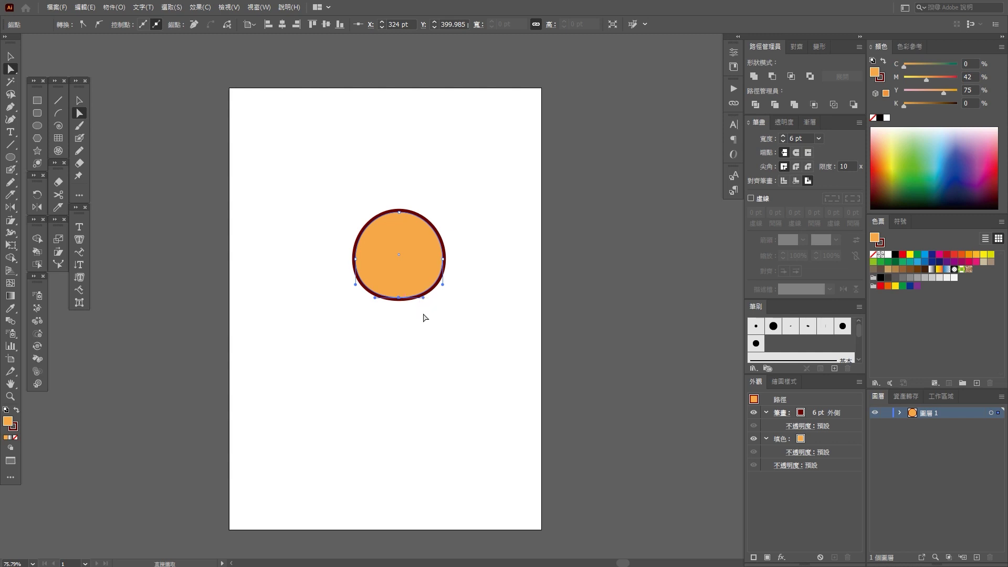
click(440, 367)
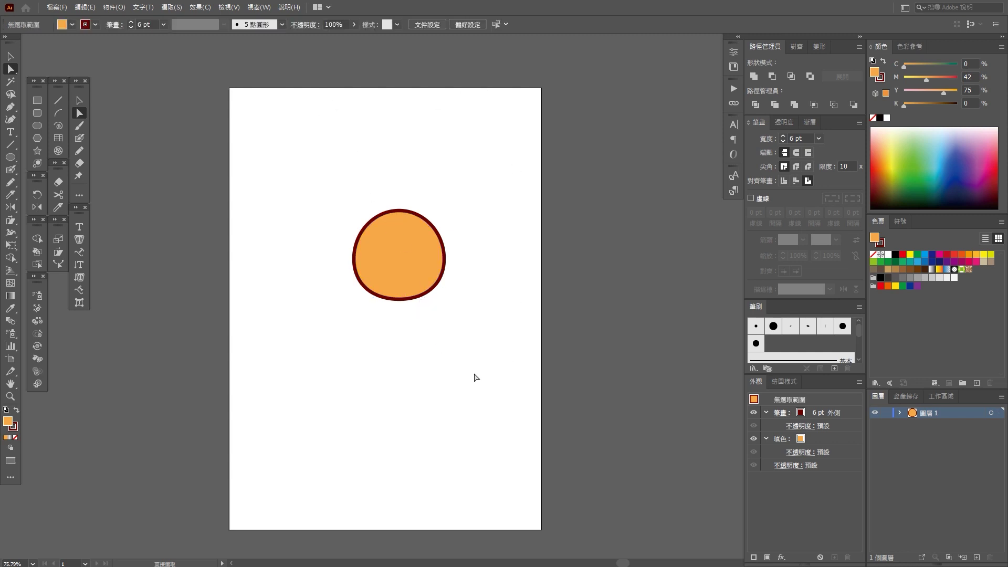
click(431, 273)
click(129, 23)
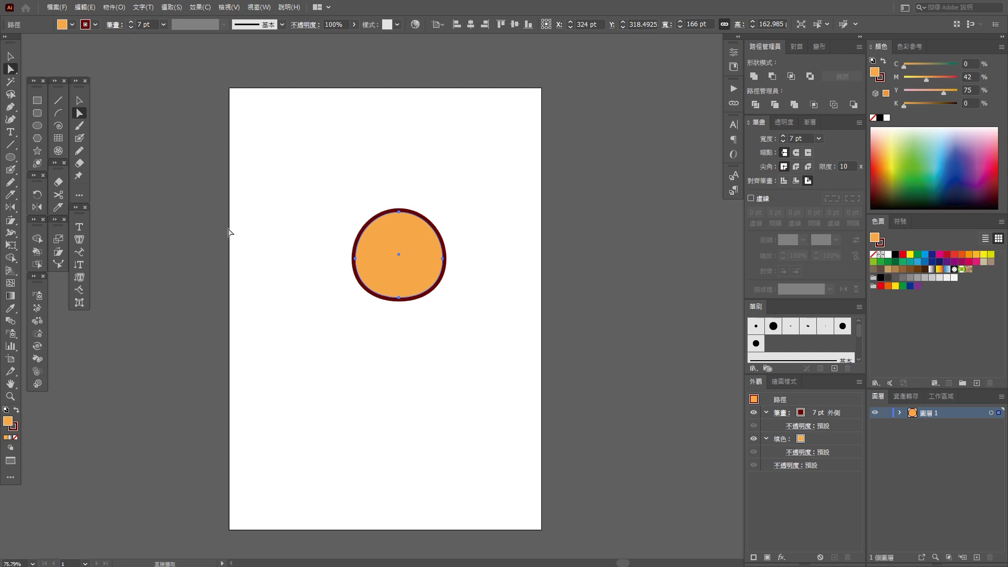
click(228, 236)
click(37, 101)
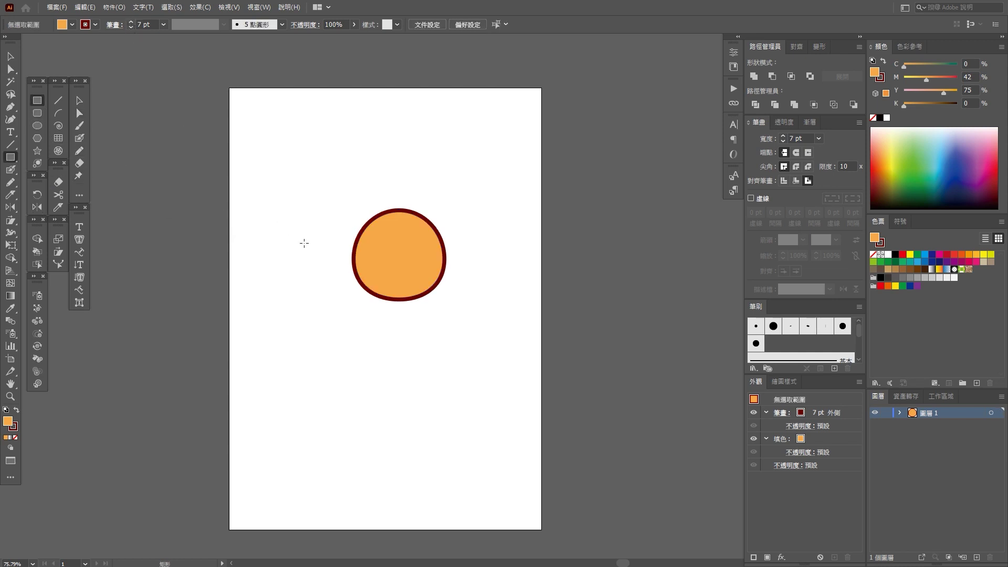
Step: Draw a thin bar across the circle with no outline and a yellow fill
drag(326, 233, 510, 240)
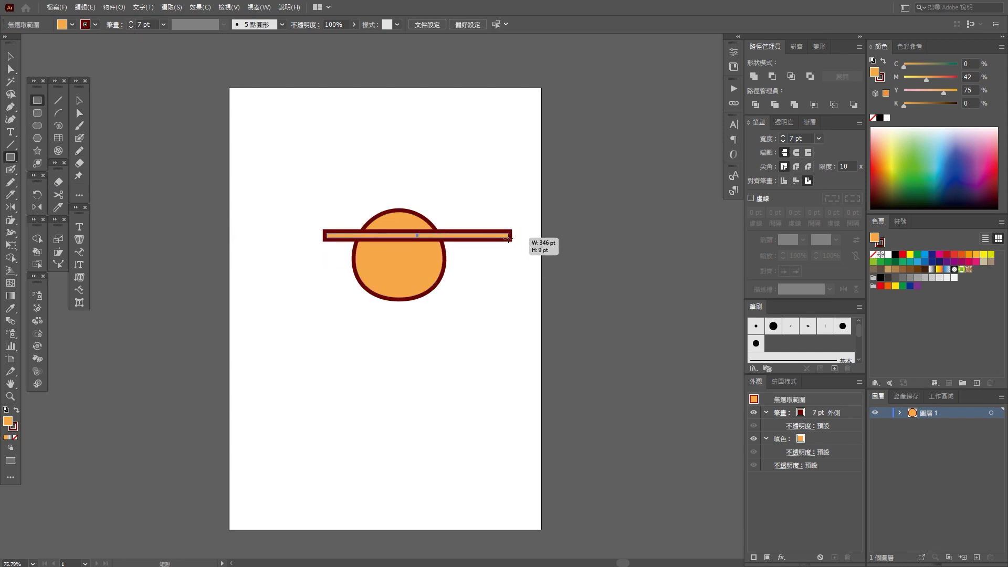
key(v)
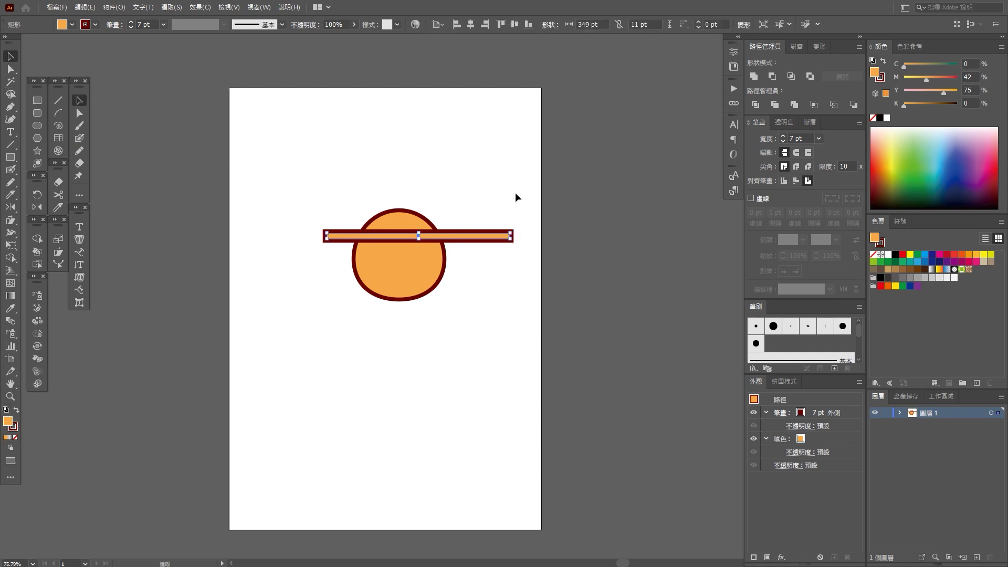
click(881, 77)
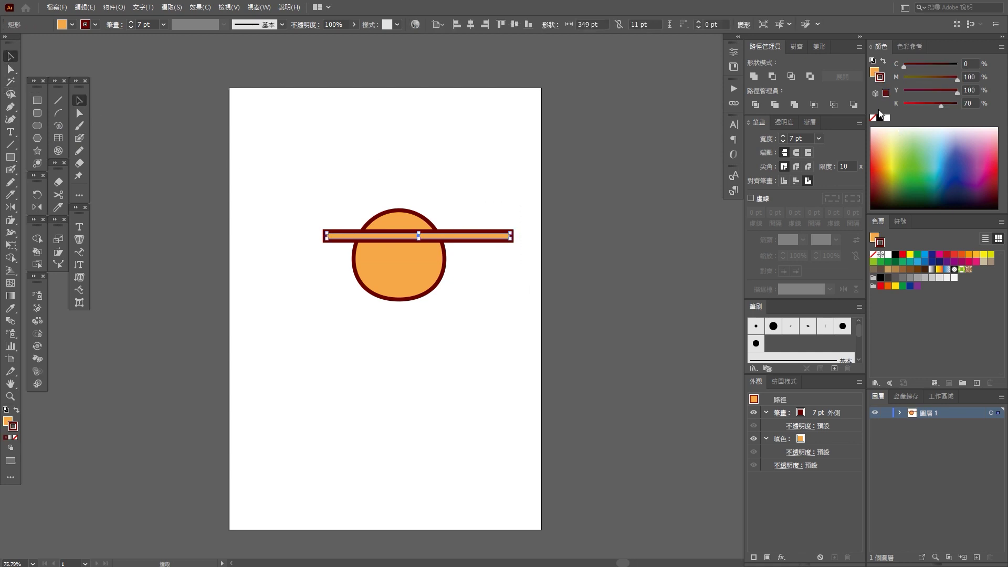
click(873, 118)
click(872, 73)
drag(928, 83, 916, 80)
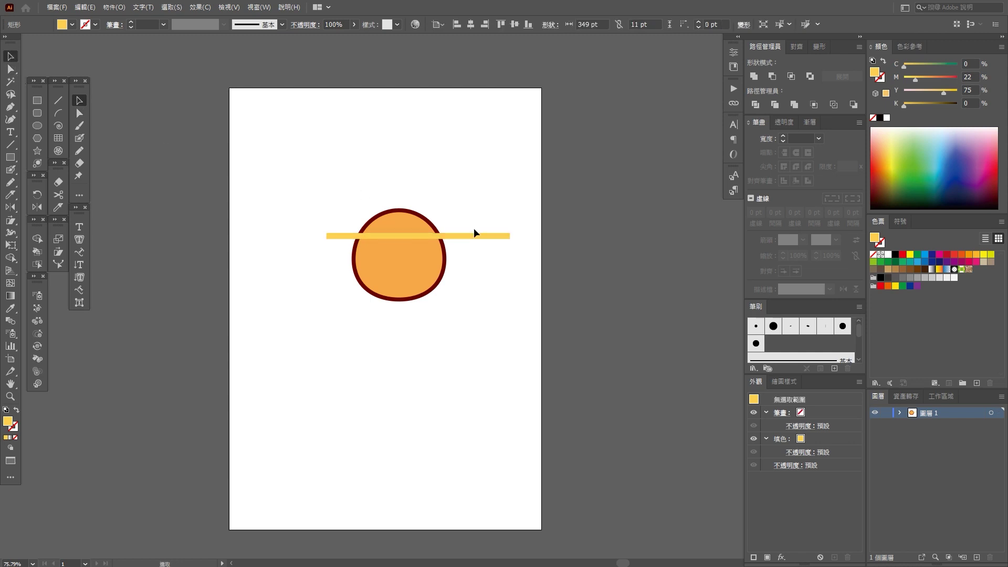
Step: Alt-drag a copy of the bar below it, then repeat with Ctrl+D to stack evenly spaced bars
drag(476, 236, 470, 255)
key(a)
key(ctrl+d)
key(ctrl+d)
key(ctrl+d)
key(ctrl+d)
key(ctrl+d)
Step: Slant the bars by lowering their right-end anchors, then move them up over the circle
click(10, 69)
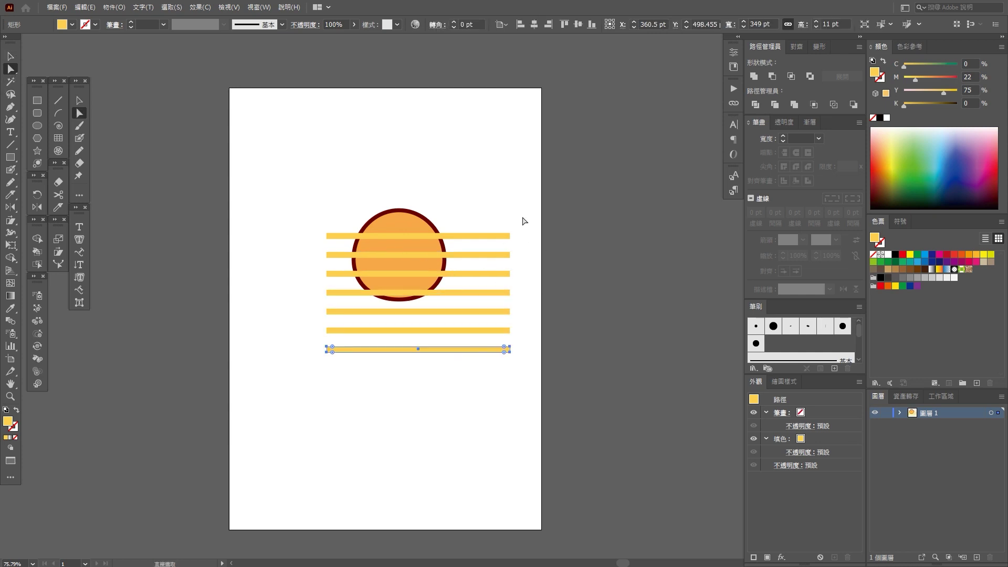
drag(476, 202, 538, 399)
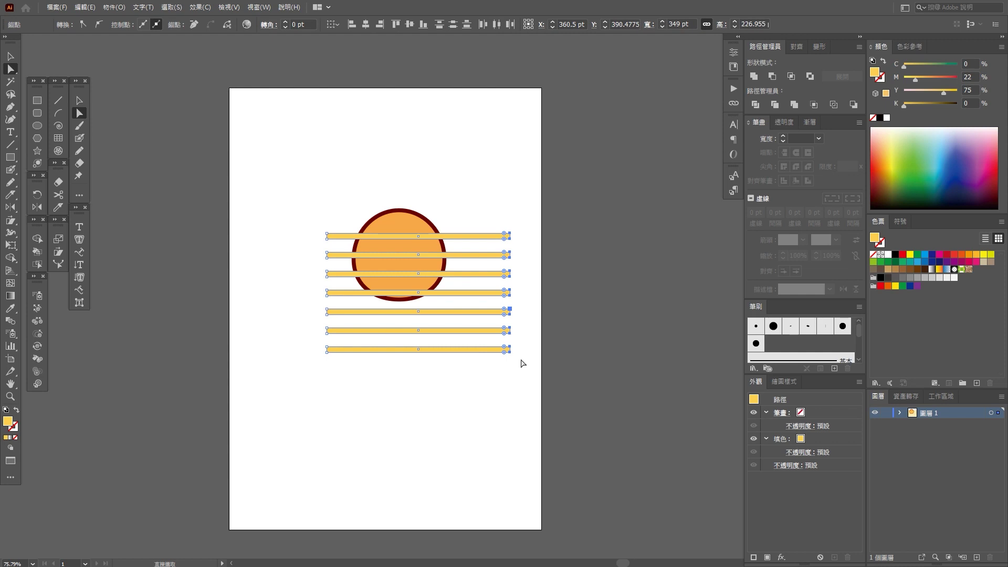
drag(513, 357, 513, 419)
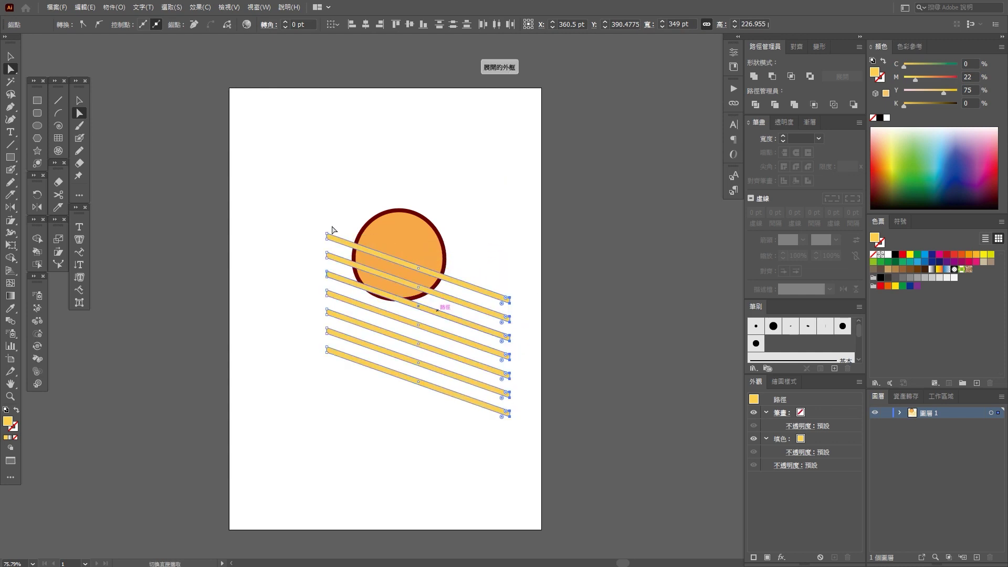
click(10, 57)
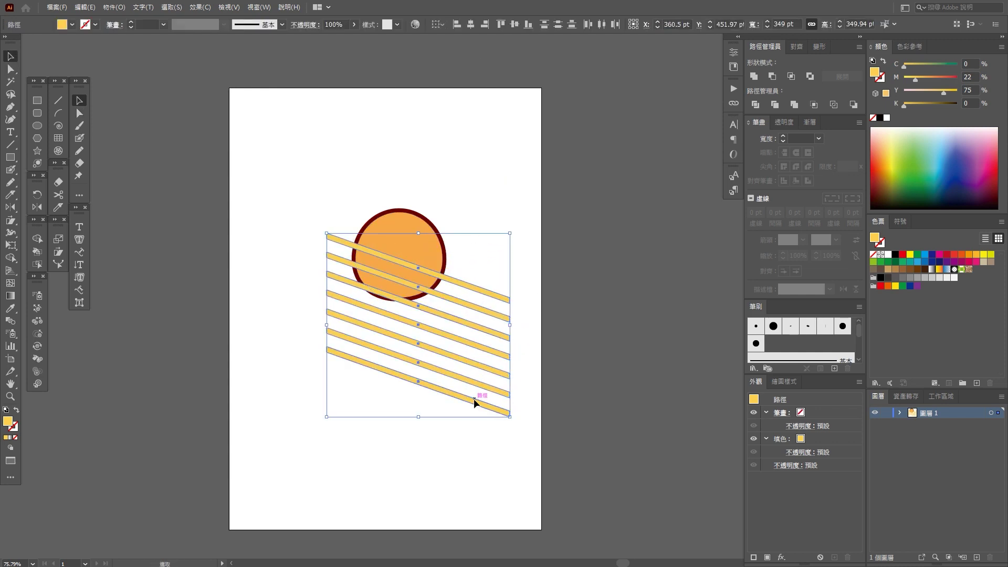
drag(473, 399, 474, 339)
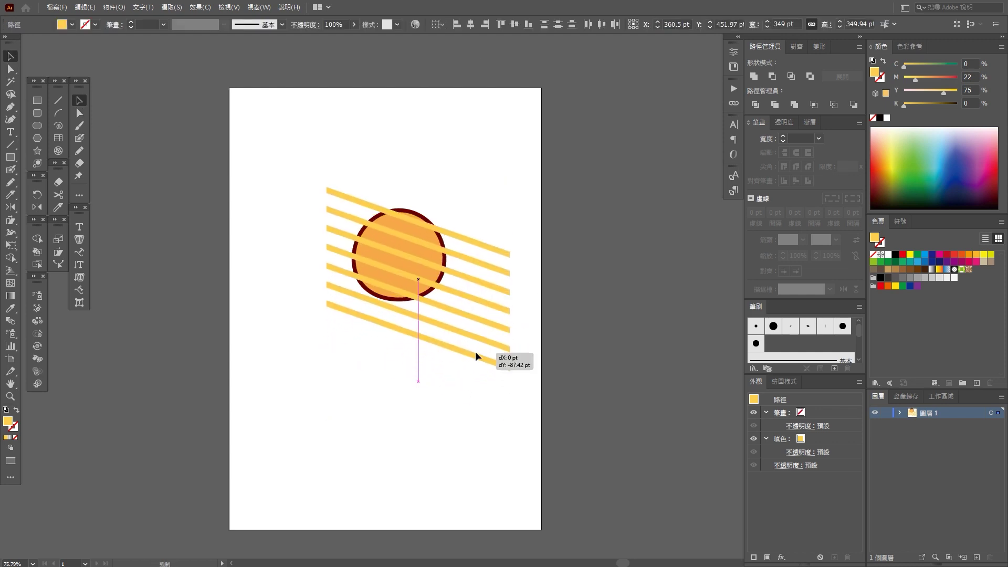
Step: Add a reflected copy of the slanted stripes and centre the crisscross over the circle
right_click(468, 280)
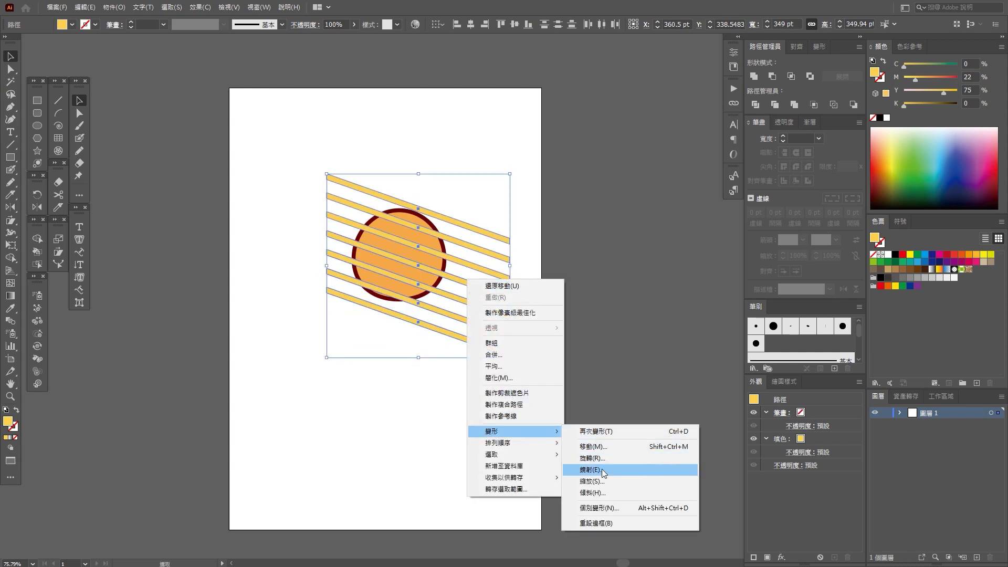
click(599, 470)
click(462, 356)
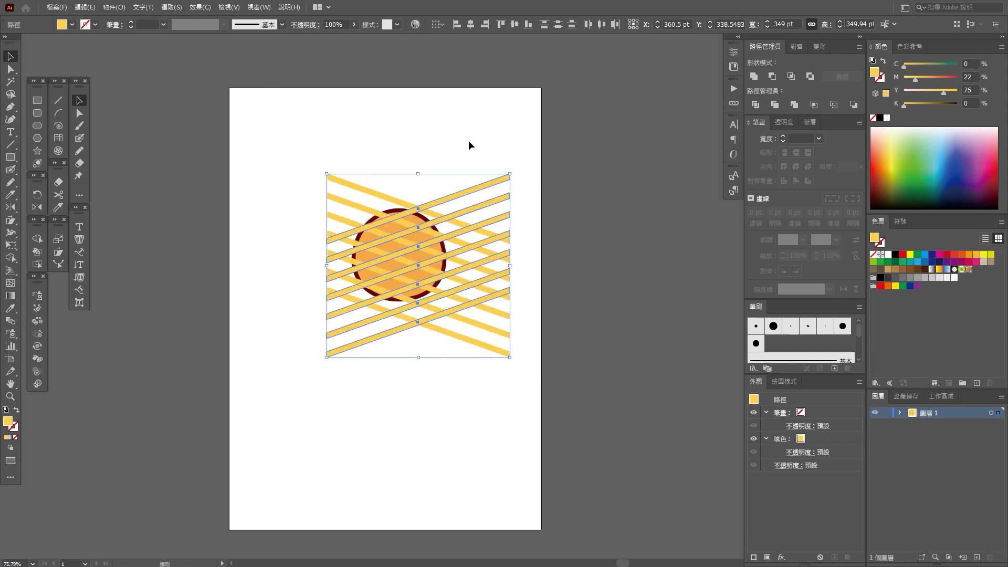
mouse_move(469, 145)
mouse_down()
mouse_move(493, 303)
mouse_move(469, 275)
mouse_up()
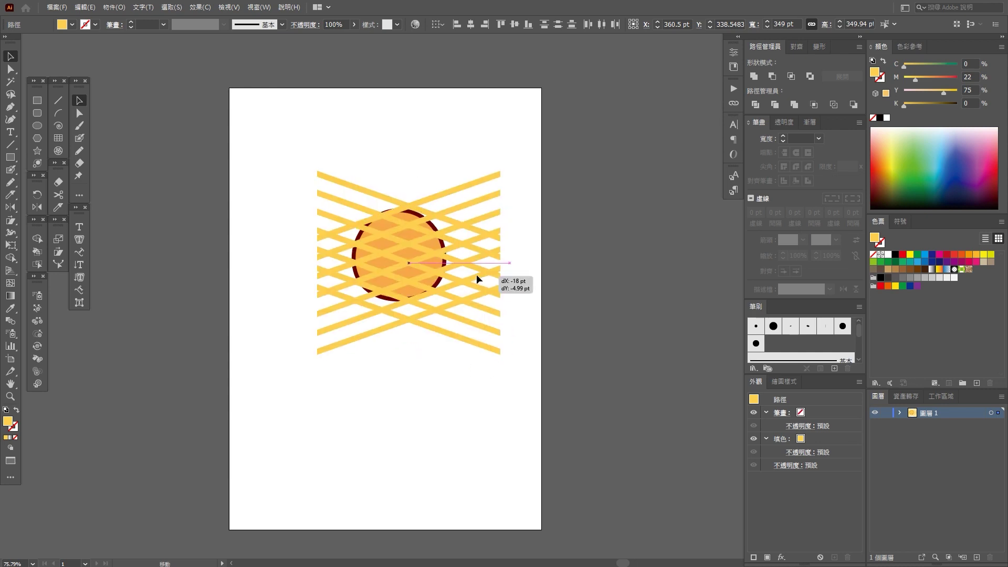
drag(469, 273, 468, 275)
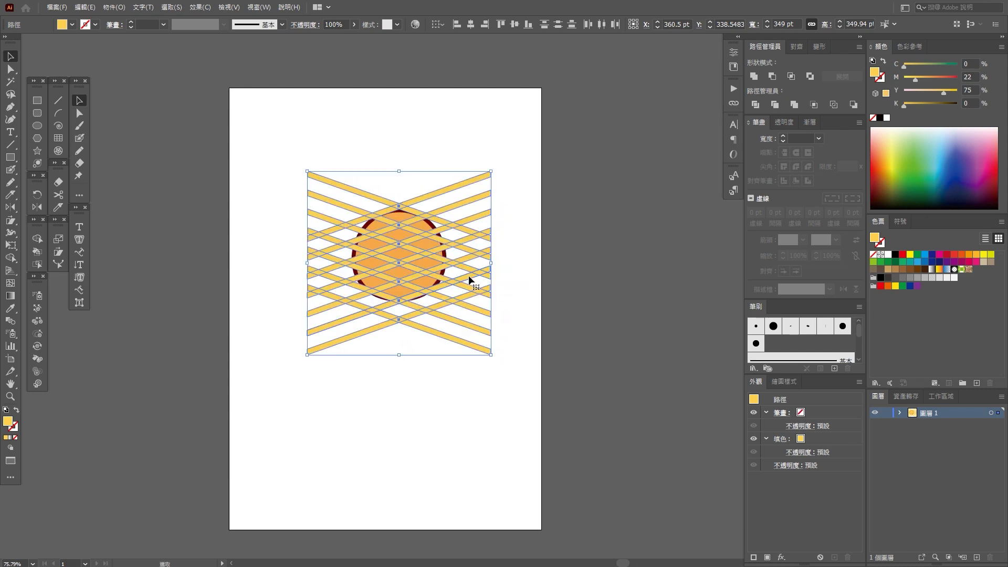
click(783, 123)
Step: Set the stripes' opacity to 40%
click(836, 138)
text(40)
key(Return)
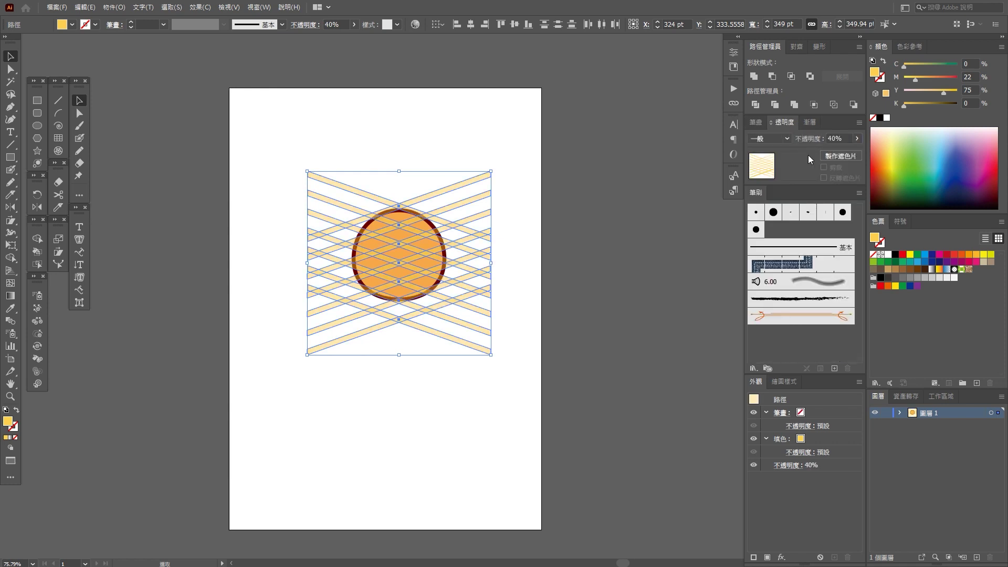
scroll(400, 265, up, 2)
scroll(400, 265, up, 2)
scroll(401, 264, up, 1)
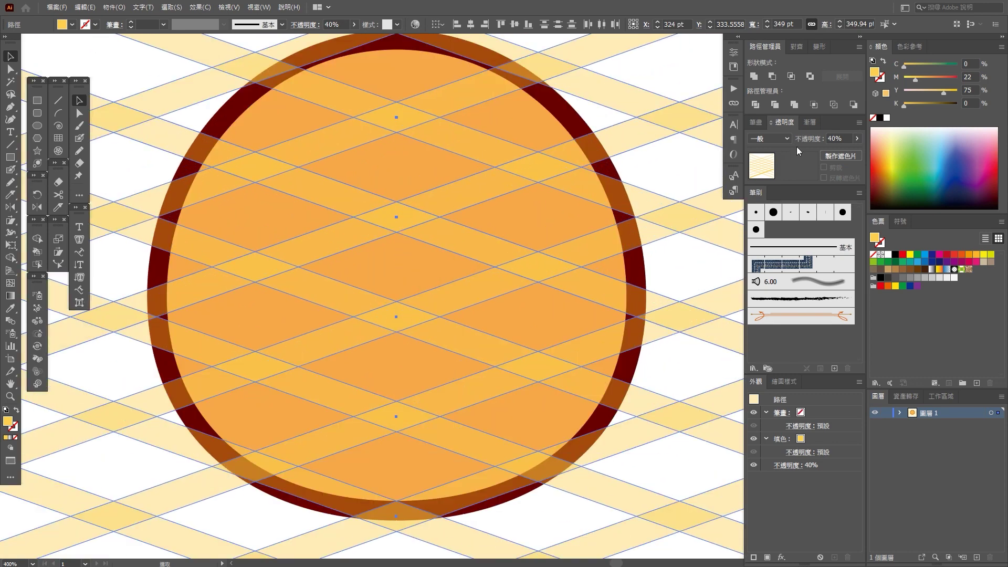
Step: Try Overlay and Soft Light blends on the stripes, settling on Screen
click(762, 143)
click(774, 244)
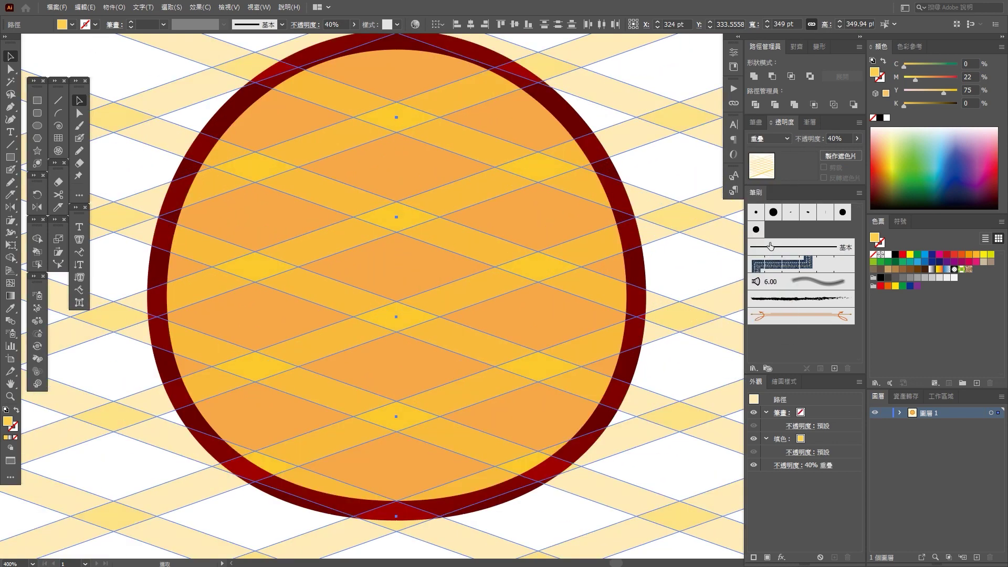
key(ctrl+0)
drag(909, 77, 917, 78)
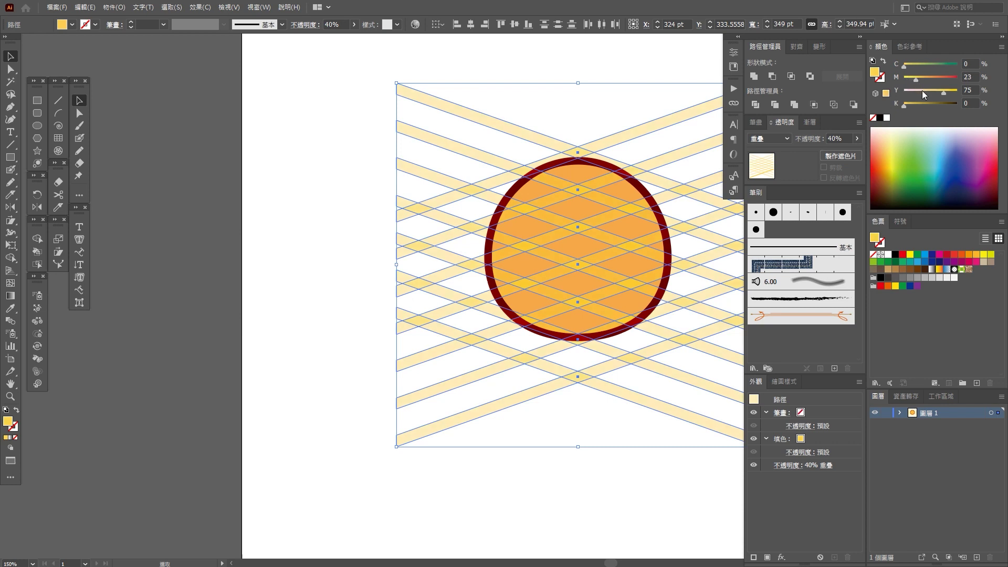
click(769, 138)
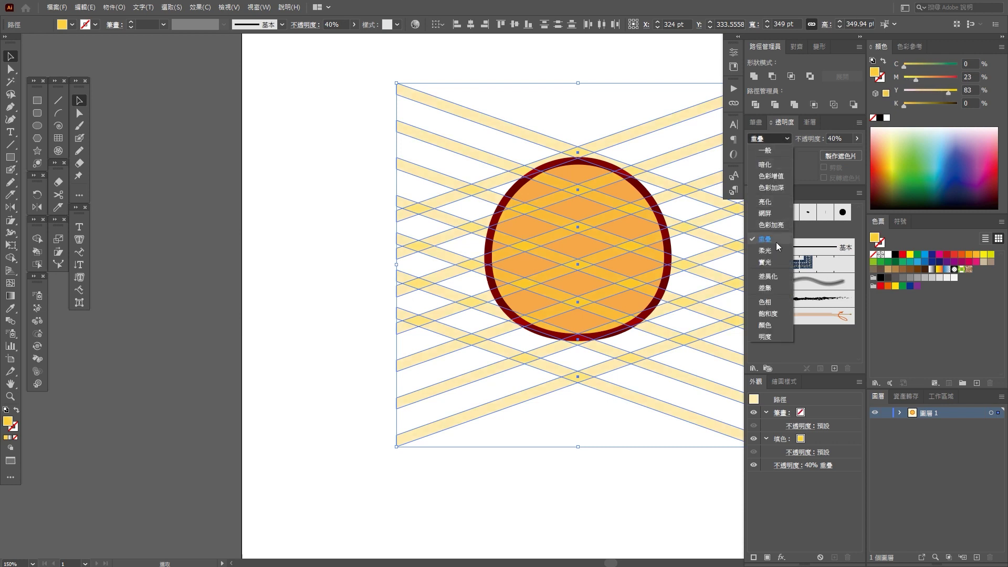
click(776, 251)
click(777, 139)
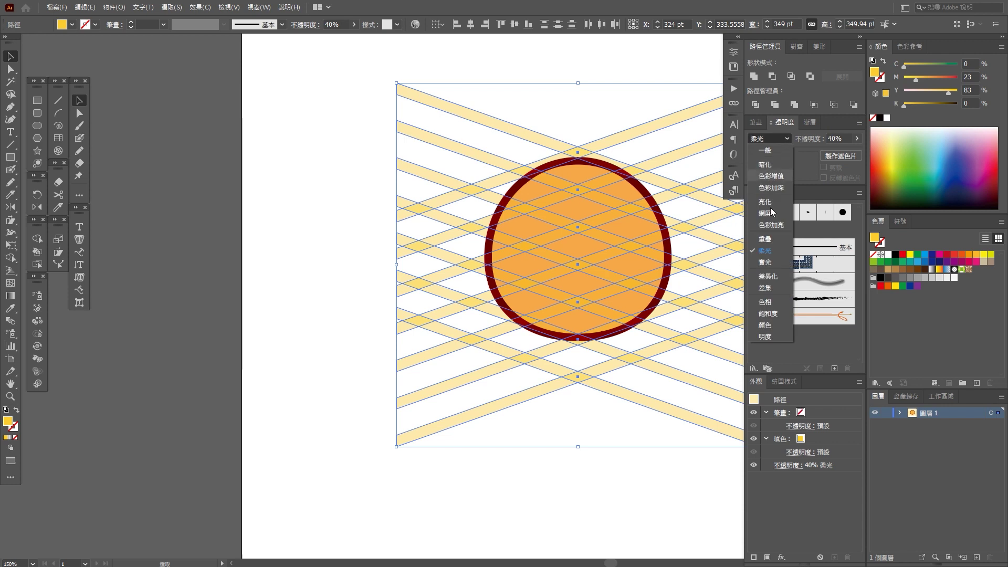
click(771, 235)
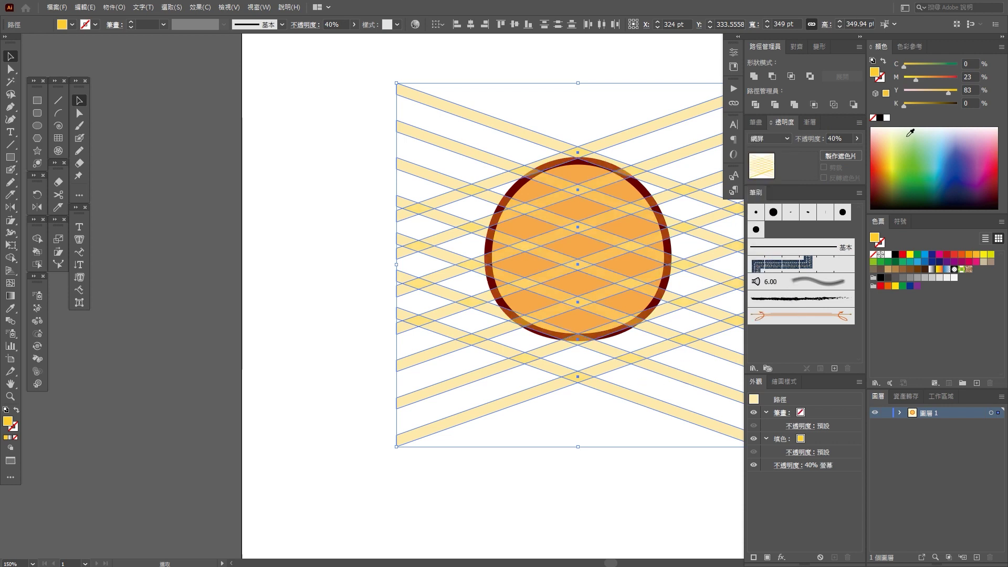
Step: Tint the stripes a deeper orange (M 59, Y 91)
click(920, 78)
click(949, 90)
click(935, 78)
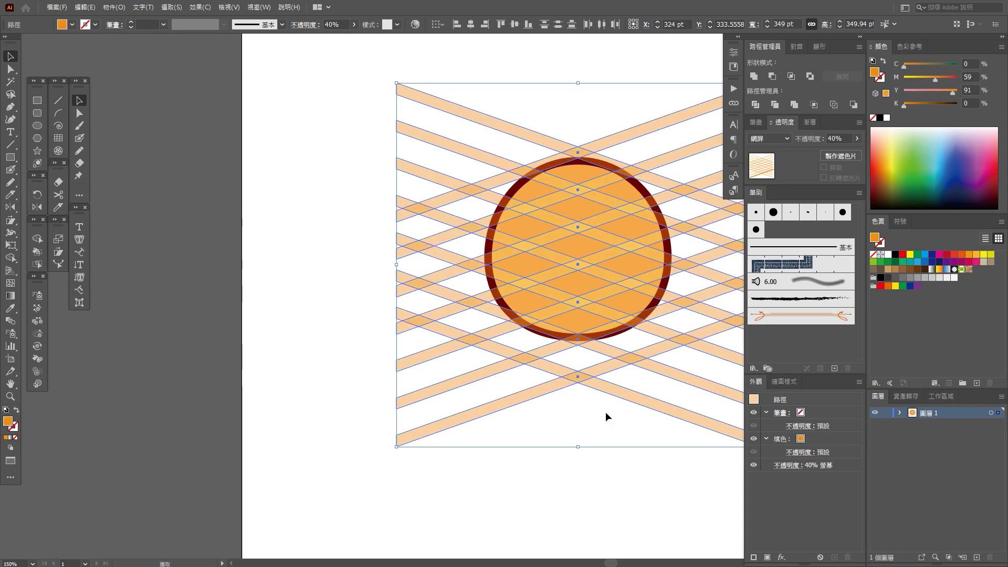
click(585, 457)
scroll(587, 461, down, 3)
scroll(455, 421, right, 3)
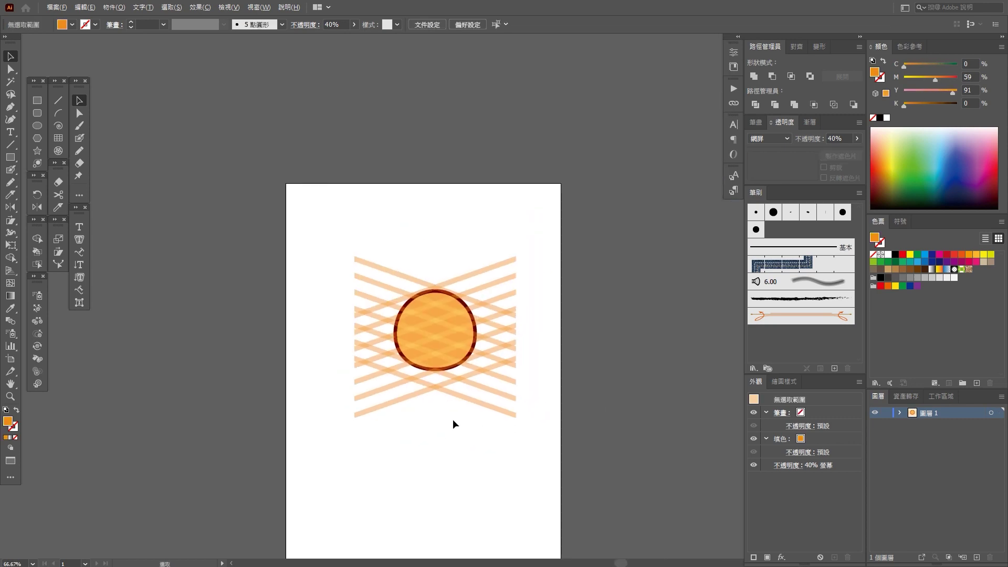
Step: Bring the pineapple body circle in front of the stripes
scroll(453, 419, up, 3)
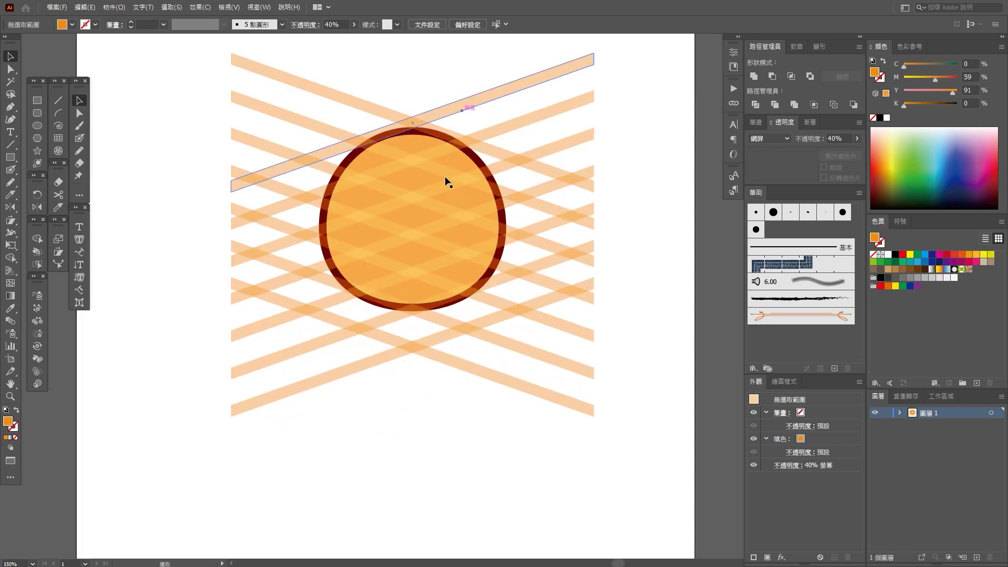
click(414, 218)
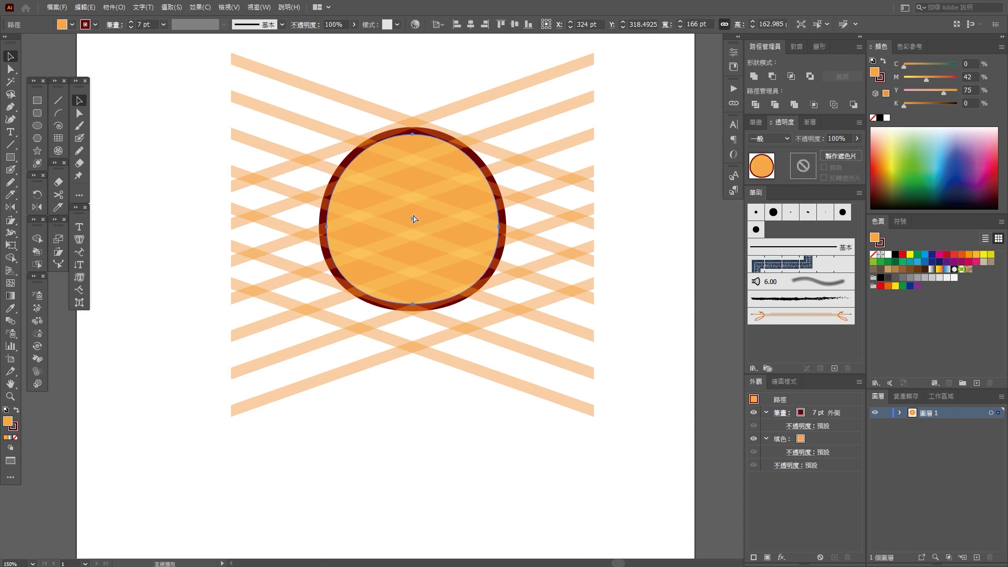
right_click(413, 215)
mouse_move(446, 405)
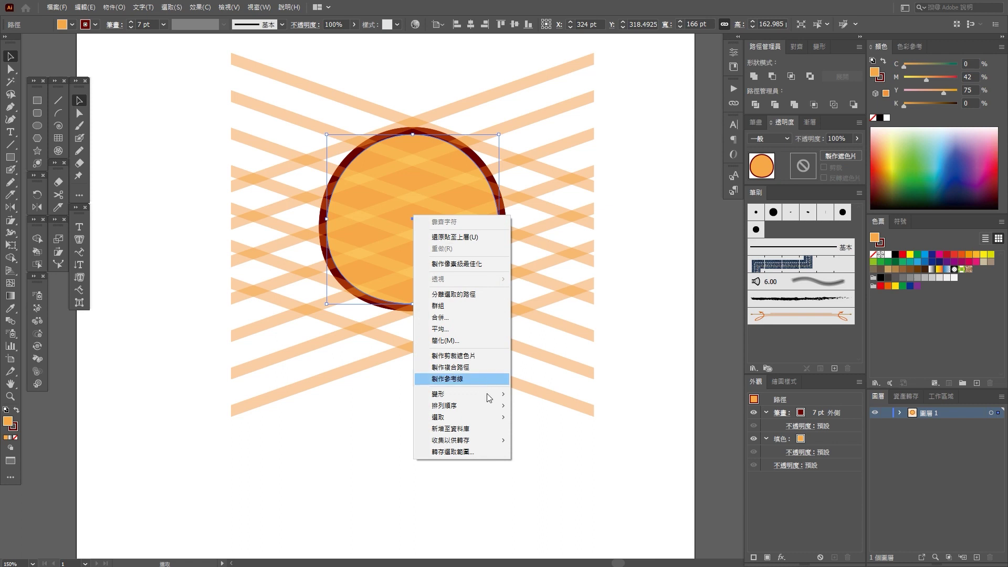
click(534, 409)
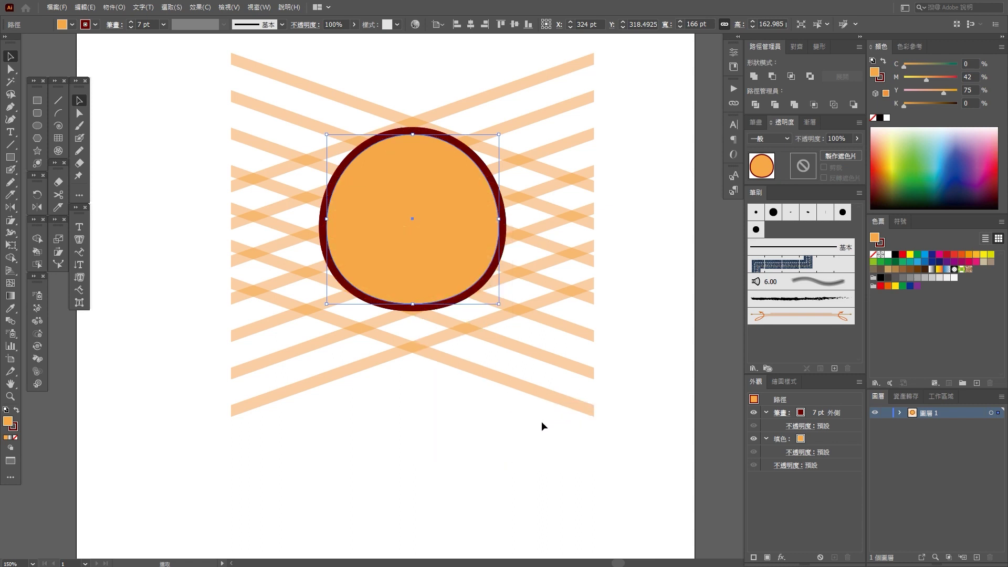
Step: Make a clipping mask from the circle and stripes so the lattice shows only inside
drag(650, 208, 558, 241)
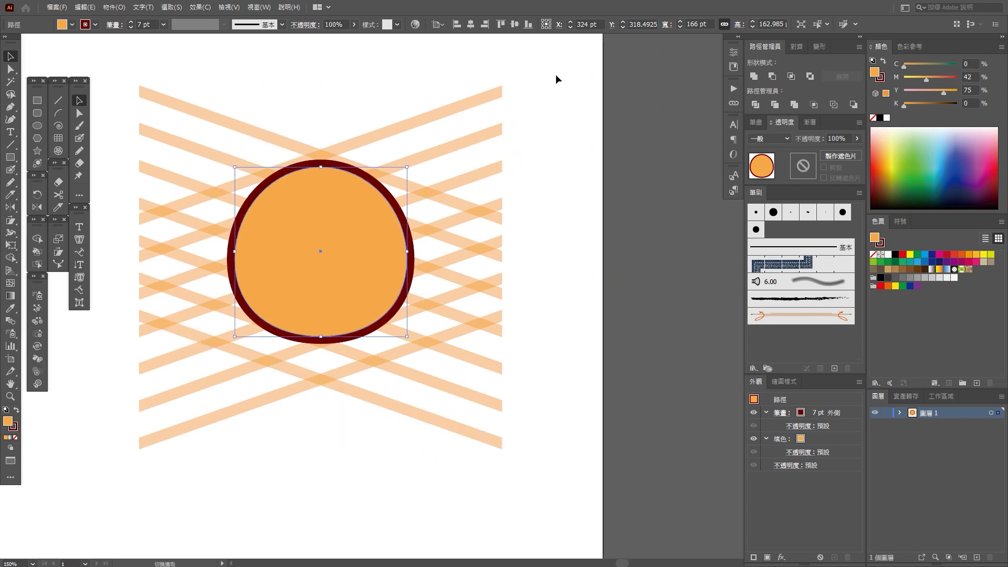
mouse_move(552, 73)
mouse_down()
mouse_move(508, 143)
mouse_move(455, 350)
mouse_move(439, 497)
mouse_up()
right_click(341, 203)
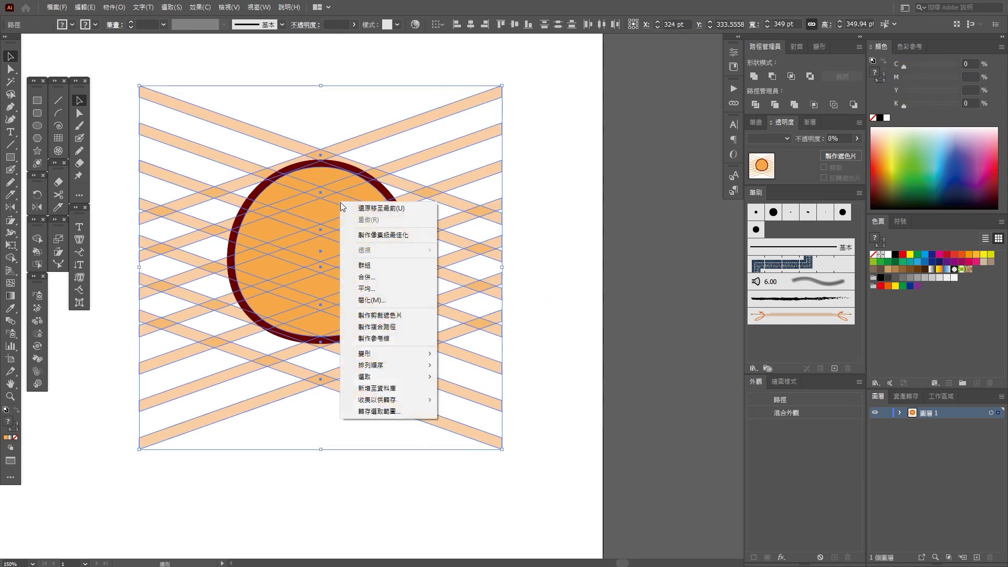
click(402, 319)
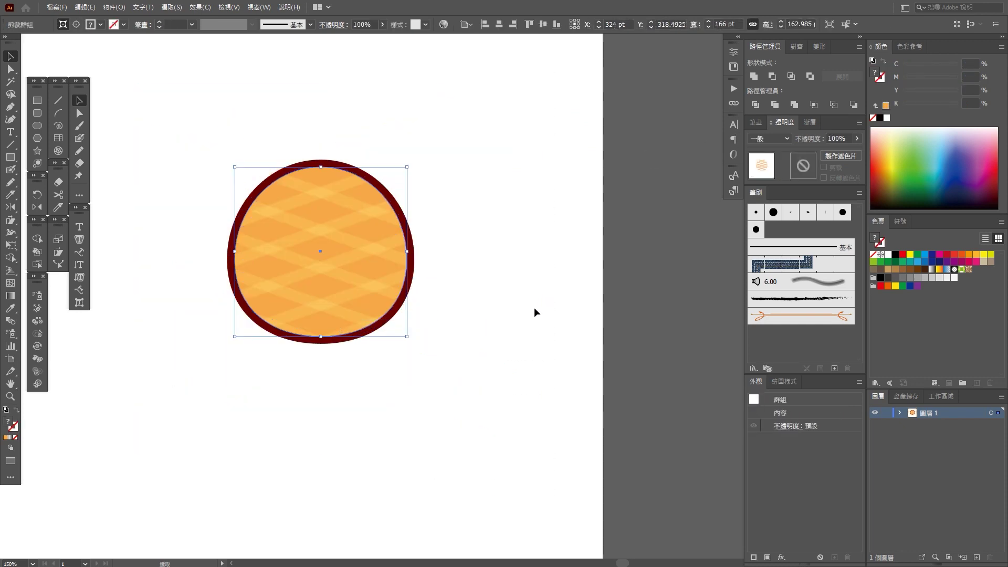
click(445, 309)
scroll(444, 313, down, 2)
scroll(445, 316, down, 1)
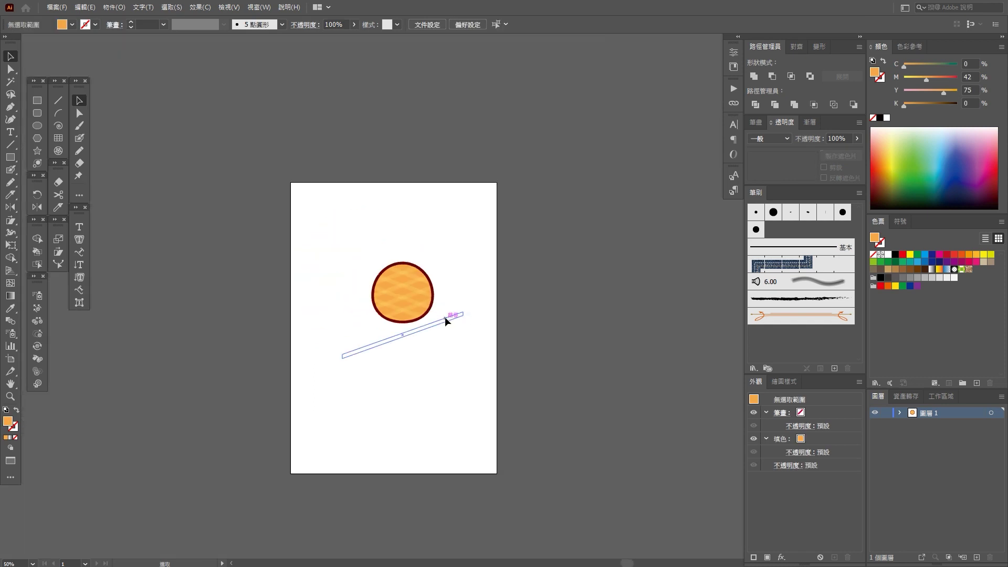
drag(445, 316, 453, 288)
scroll(432, 272, up, 4)
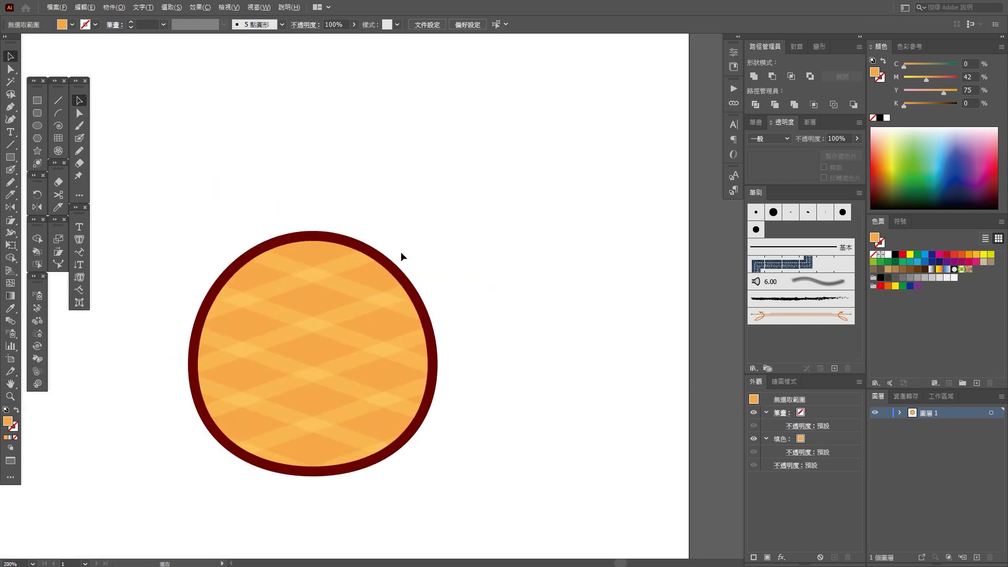
drag(303, 208, 327, 218)
click(11, 107)
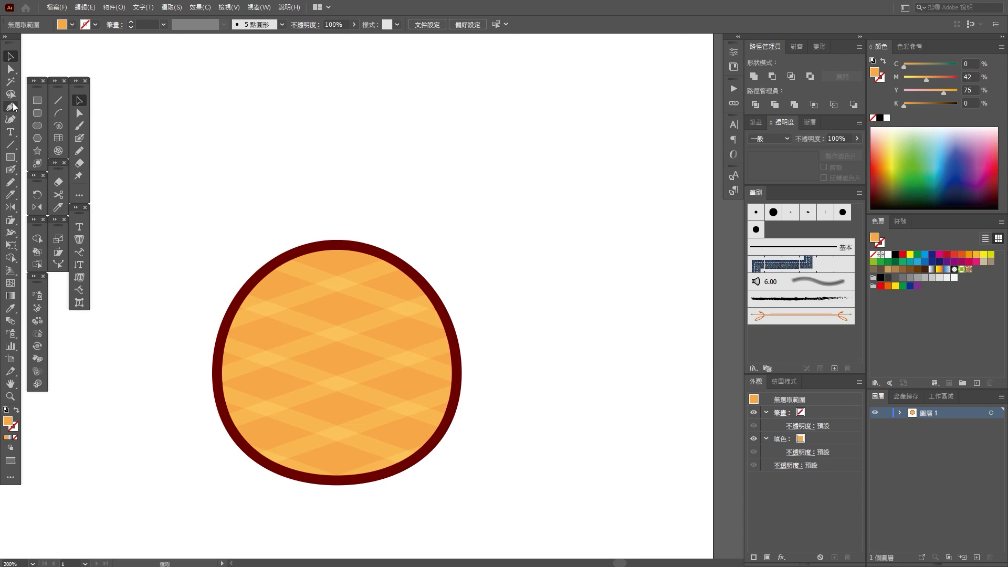
Step: Draw three outlined arc strokes curving up from the circle's top as leaves
click(58, 116)
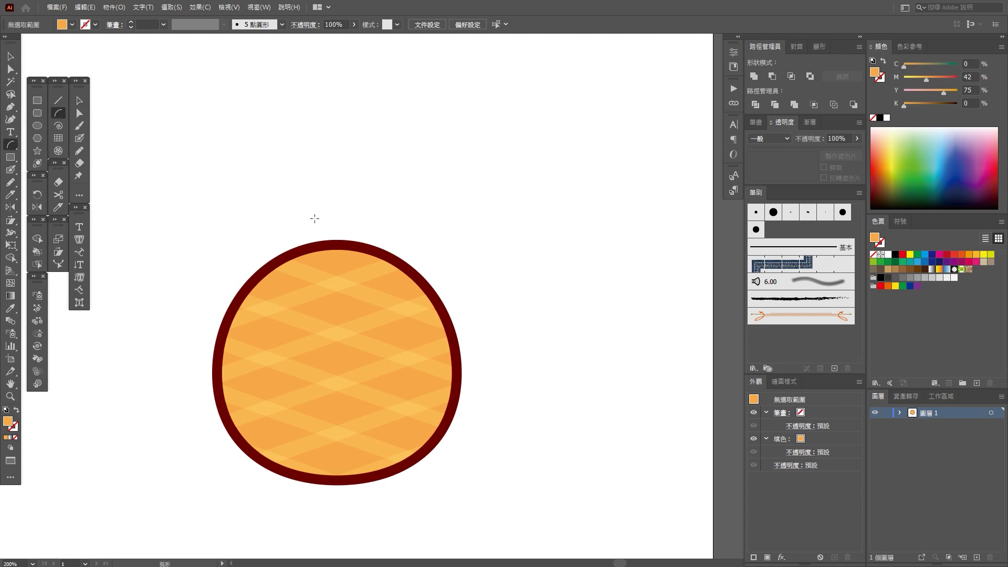
click(883, 62)
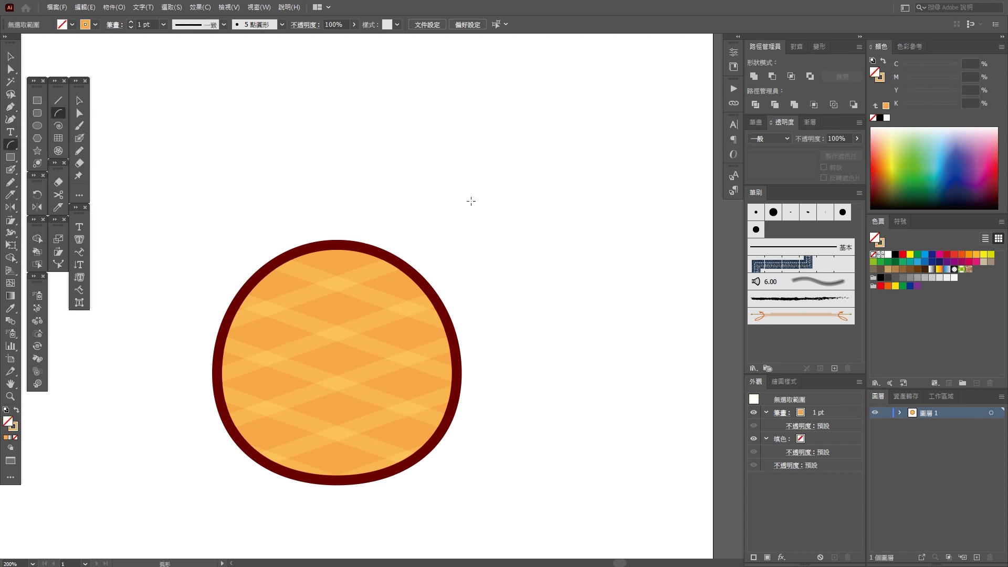
drag(337, 249, 290, 144)
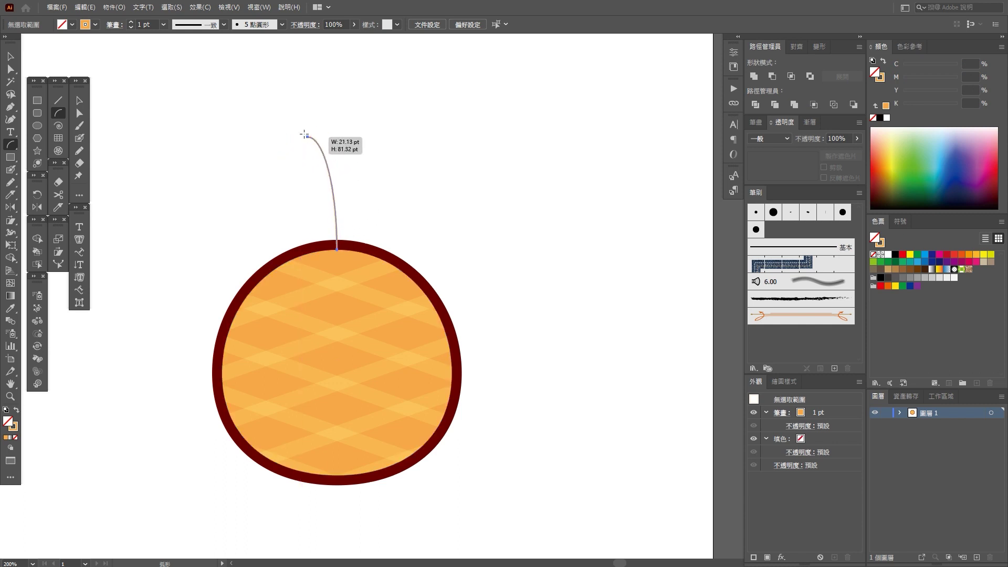
drag(290, 144, 291, 127)
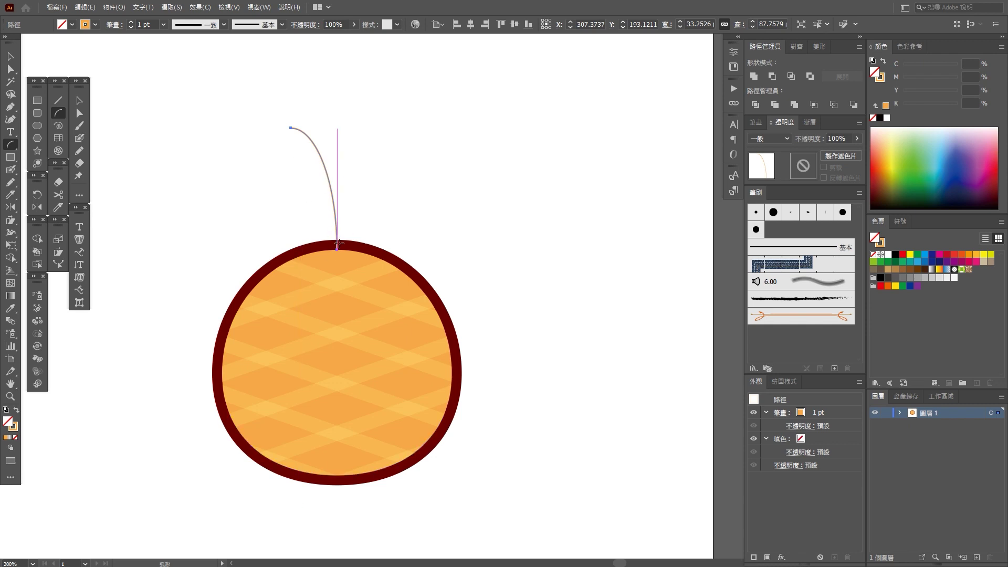
drag(337, 248, 367, 144)
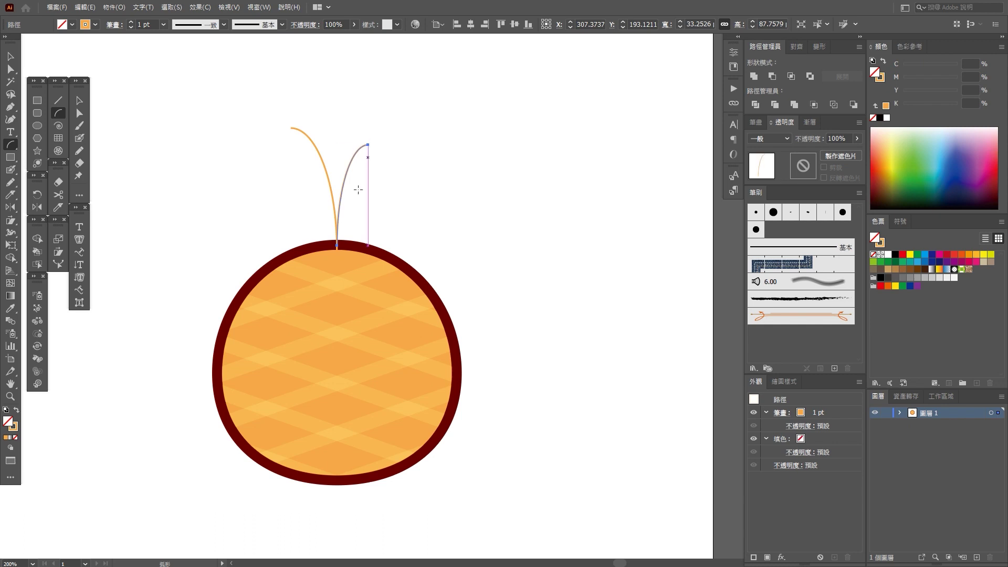
mouse_move(337, 244)
mouse_down()
mouse_move(305, 174)
mouse_move(337, 244)
mouse_move(378, 188)
mouse_move(291, 181)
mouse_move(452, 221)
mouse_up()
Step: Give the leaf strokes a 10 pt width and the tapered Width Profile 4
click(11, 56)
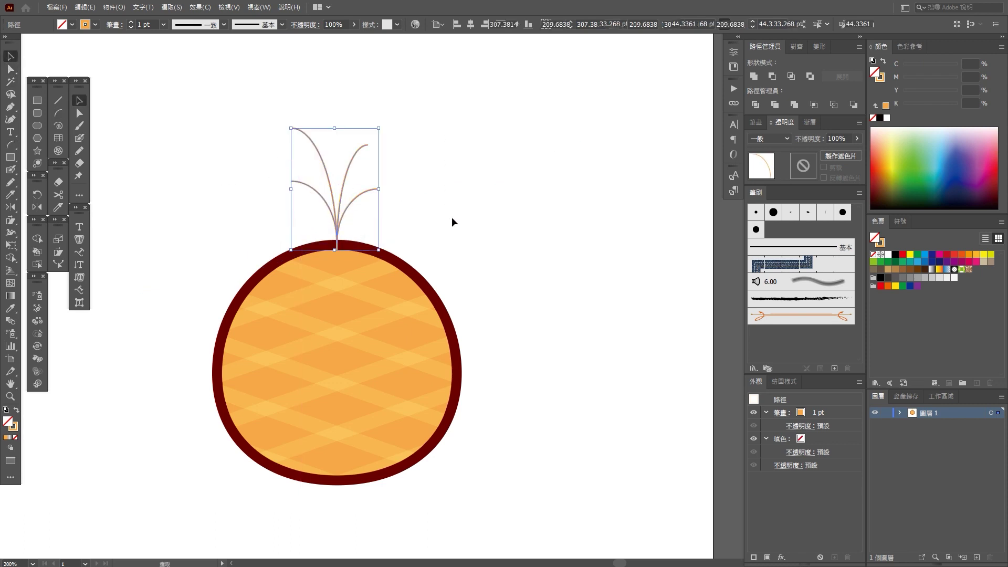
click(762, 122)
click(798, 139)
text(8)
key(Return)
text(10)
key(Return)
click(807, 290)
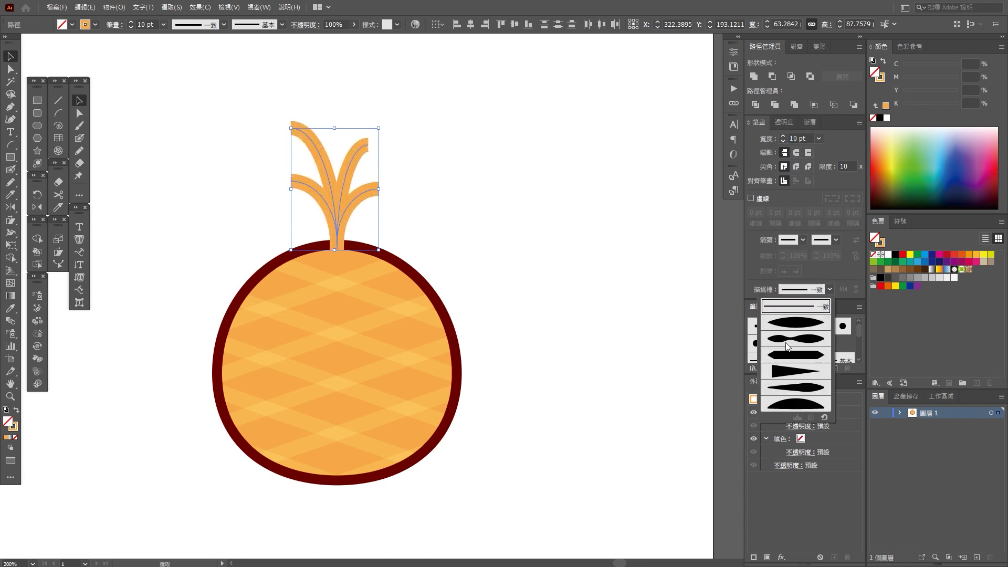
click(786, 372)
Step: Thicken all leaf strokes to 17 pt and expand their appearance into filled shapes
click(789, 137)
key(Up)
key(Up)
key(Up)
click(537, 168)
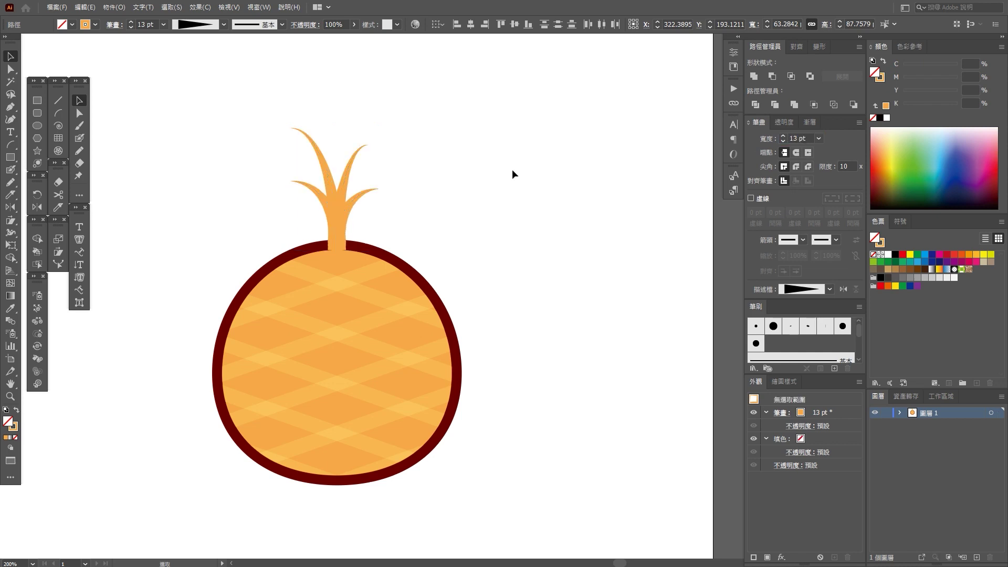
click(310, 186)
drag(253, 187, 421, 218)
click(797, 139)
key(Up)
key(Up)
key(Up)
key(Up)
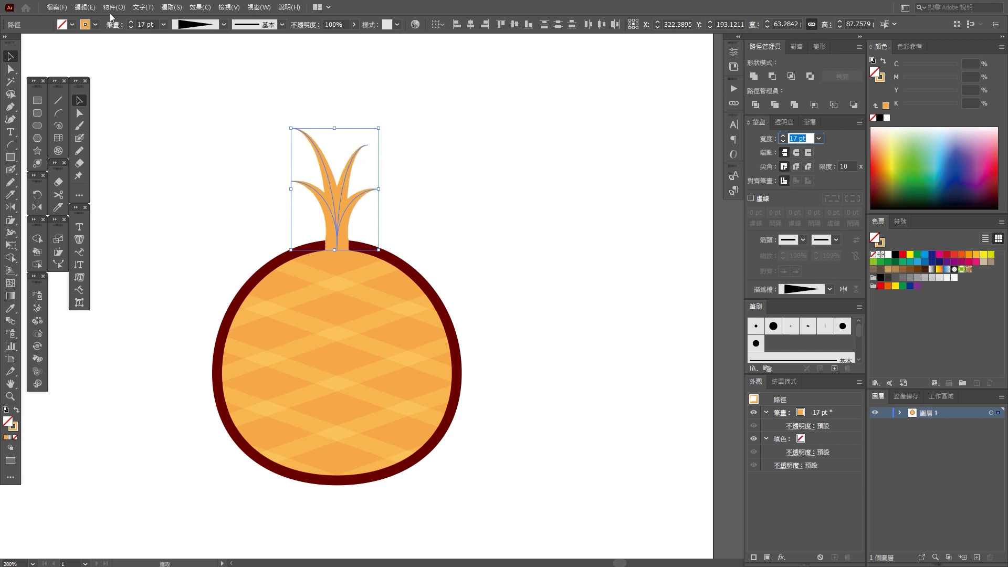
click(114, 7)
click(140, 143)
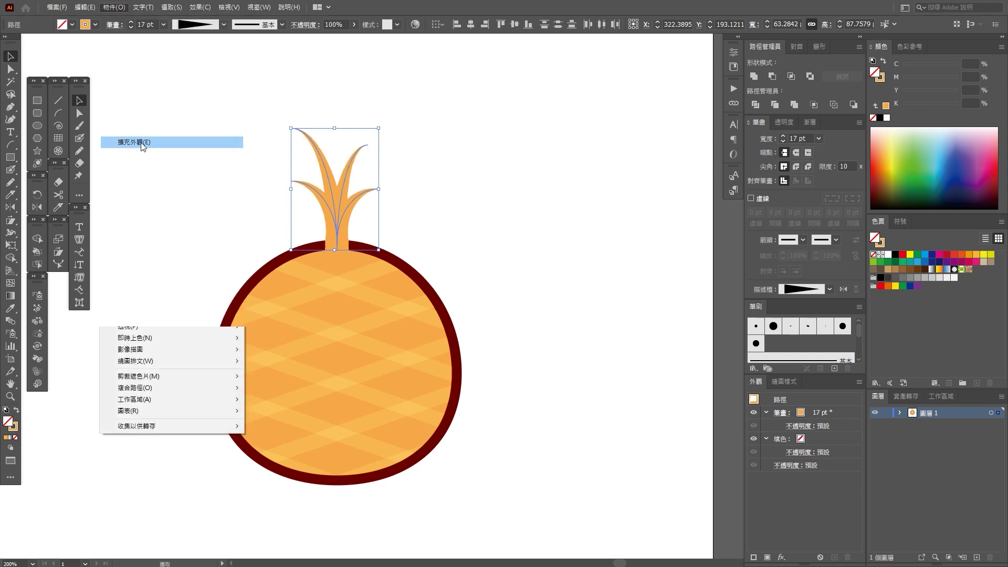
Step: Recolour the expanded leaves from orange to green
click(421, 219)
key(ctrl+z)
mouse_move(927, 79)
mouse_down()
mouse_move(916, 80)
mouse_move(940, 90)
mouse_move(932, 65)
mouse_up()
click(904, 76)
click(926, 63)
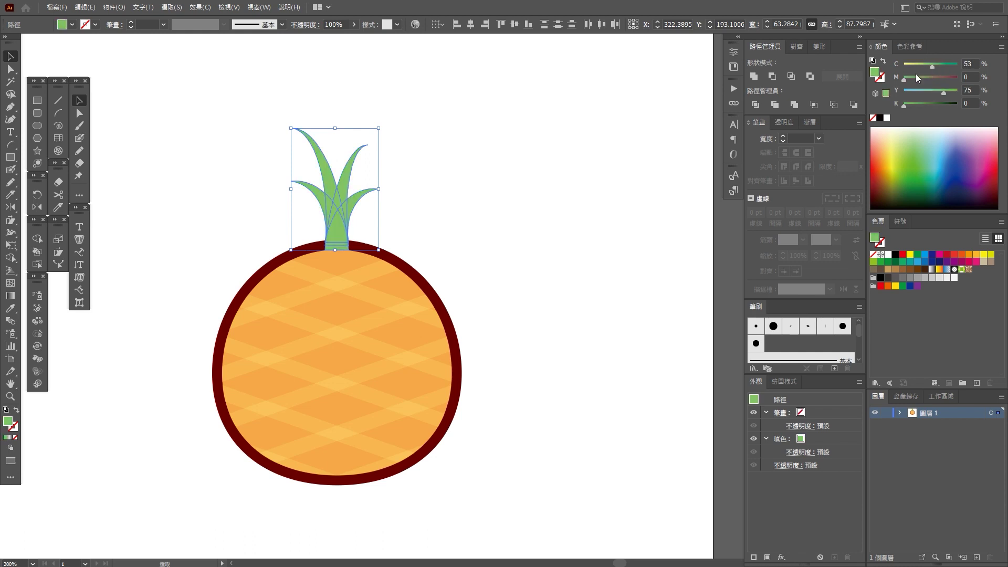
click(433, 163)
alt+scroll(364, 172, up, 2)
Step: Darken the back leaf and give the right front leaf a lighter version of its green
click(284, 199)
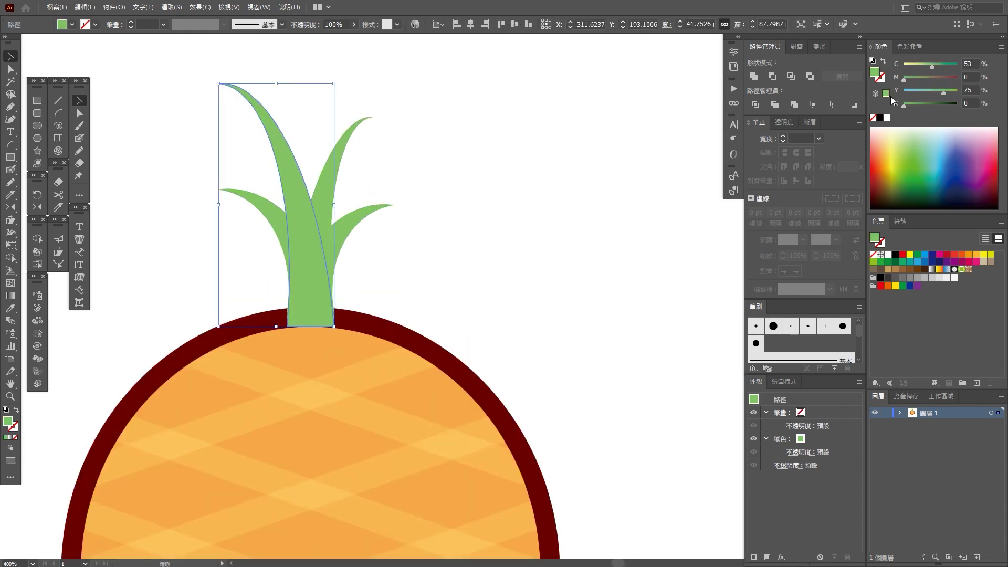
click(939, 64)
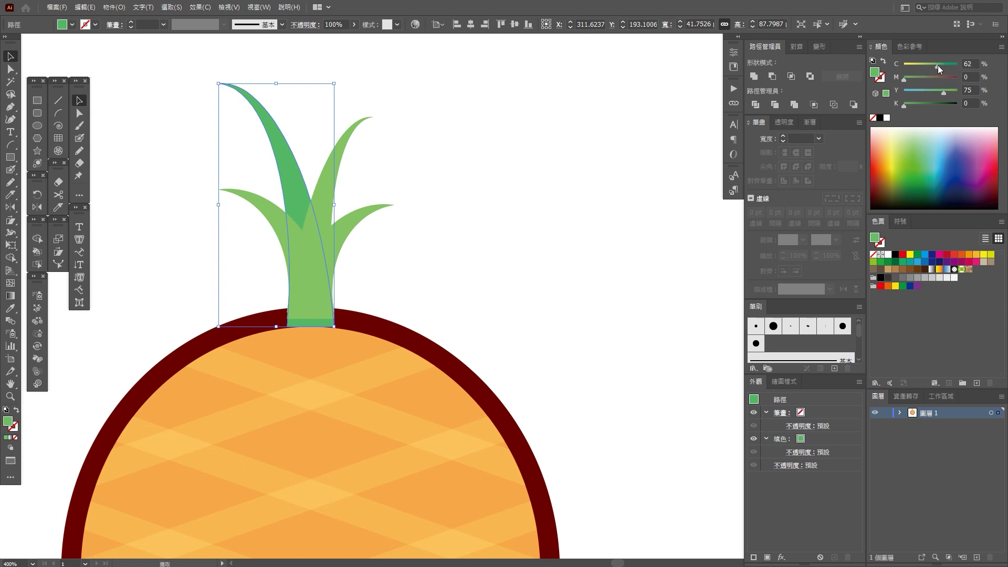
click(911, 104)
click(534, 184)
click(313, 184)
click(12, 308)
click(307, 189)
drag(934, 64, 931, 67)
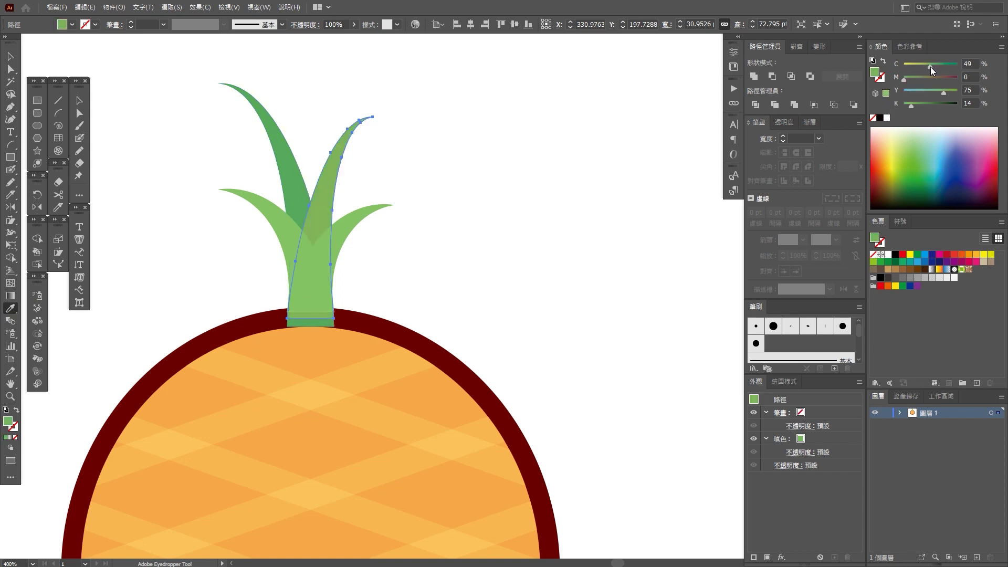
ctrl+click(518, 234)
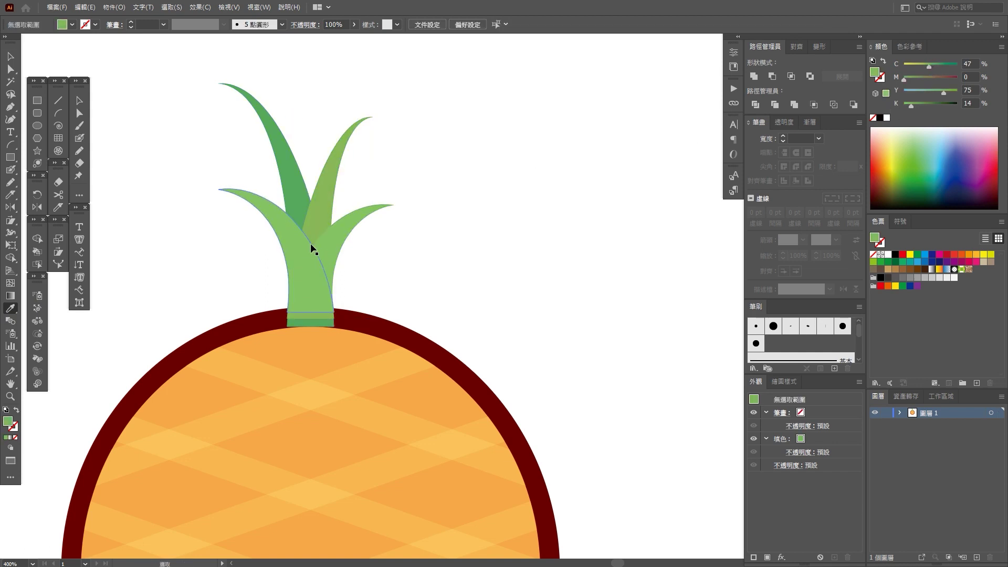
Step: Lighten the left front leaf to a pale yellow-green
ctrl+click(303, 248)
drag(927, 65, 923, 65)
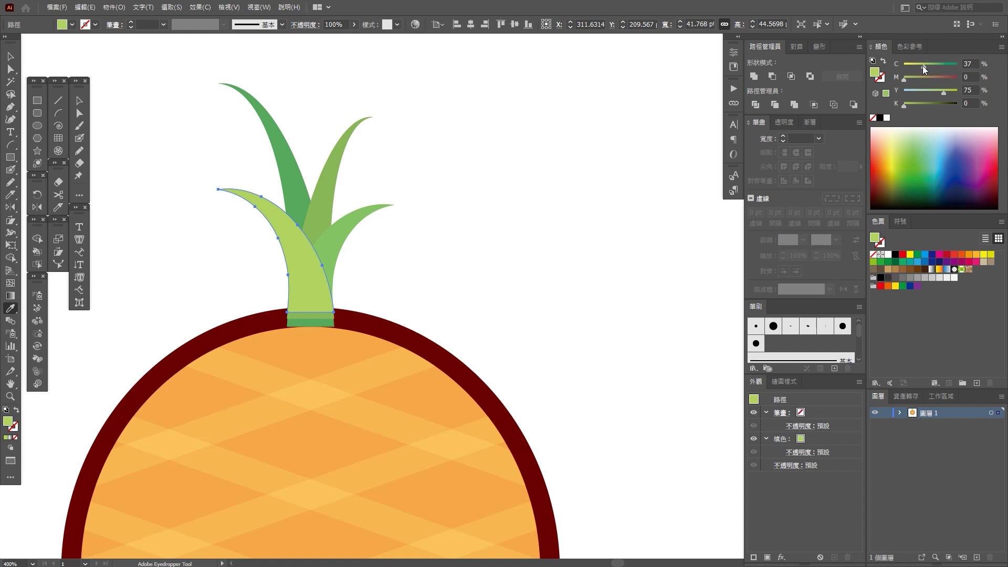
click(10, 57)
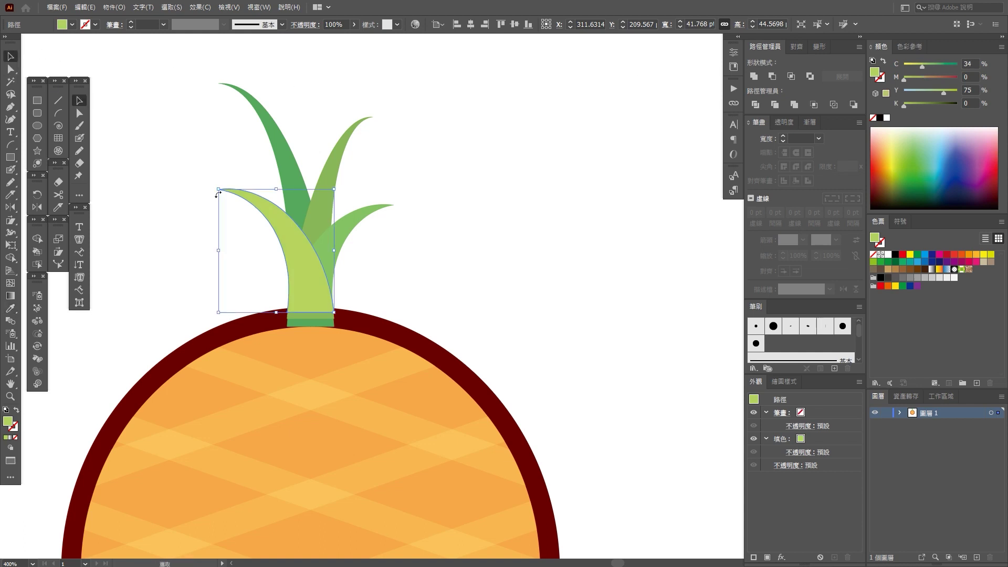
click(193, 216)
key(ctrl+minus)
key(ctrl+minus)
key(ctrl+minus)
key(ctrl+minus)
key(ctrl+plus)
drag(285, 158, 394, 228)
Step: Send the leaves behind the pineapple body and group them
right_click(365, 225)
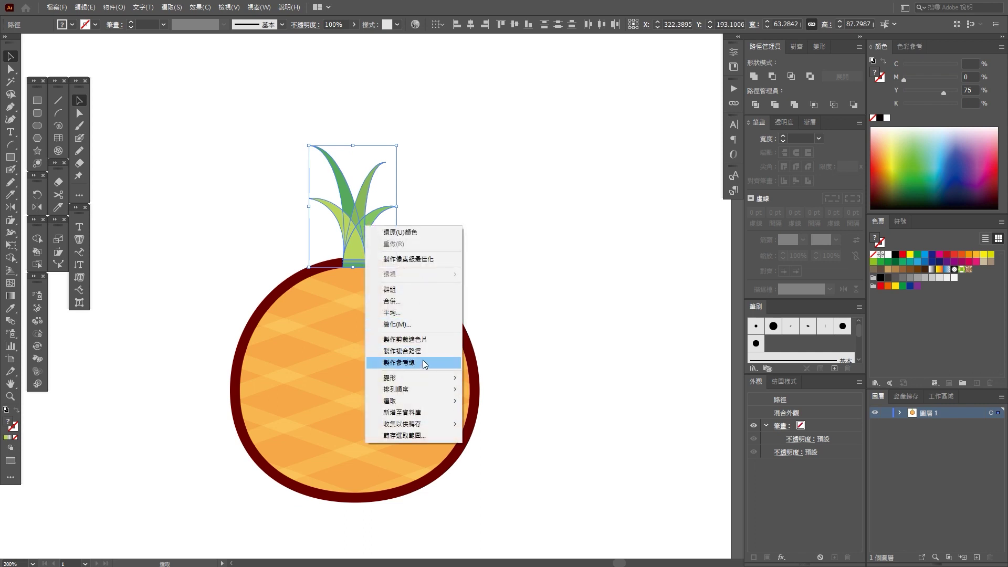
mouse_move(396, 389)
click(514, 425)
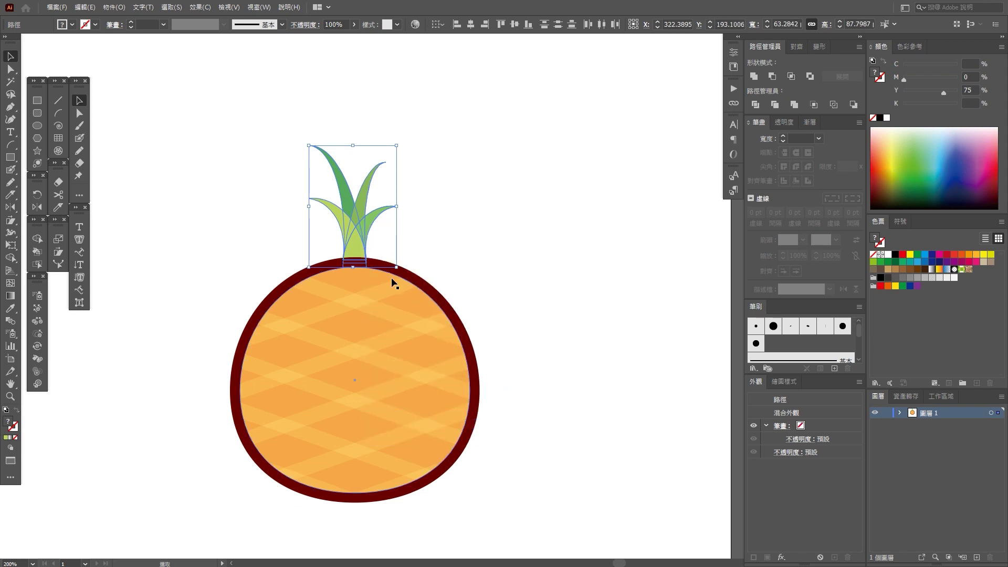
right_click(352, 228)
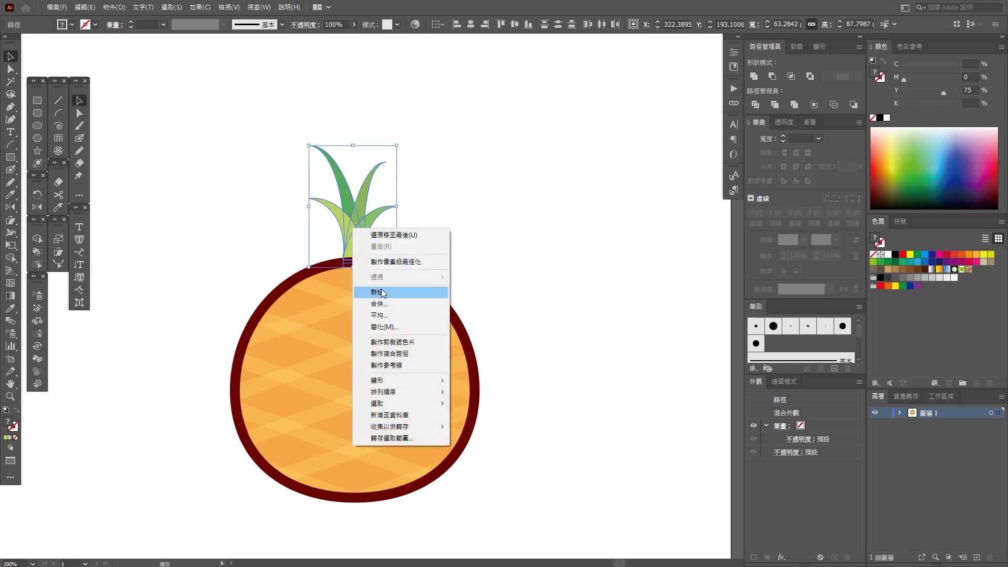
click(381, 291)
click(481, 269)
Step: Merge the body's clipped crisscross pattern into flat diamond shapes with Pathfinder Merge
click(372, 297)
click(529, 285)
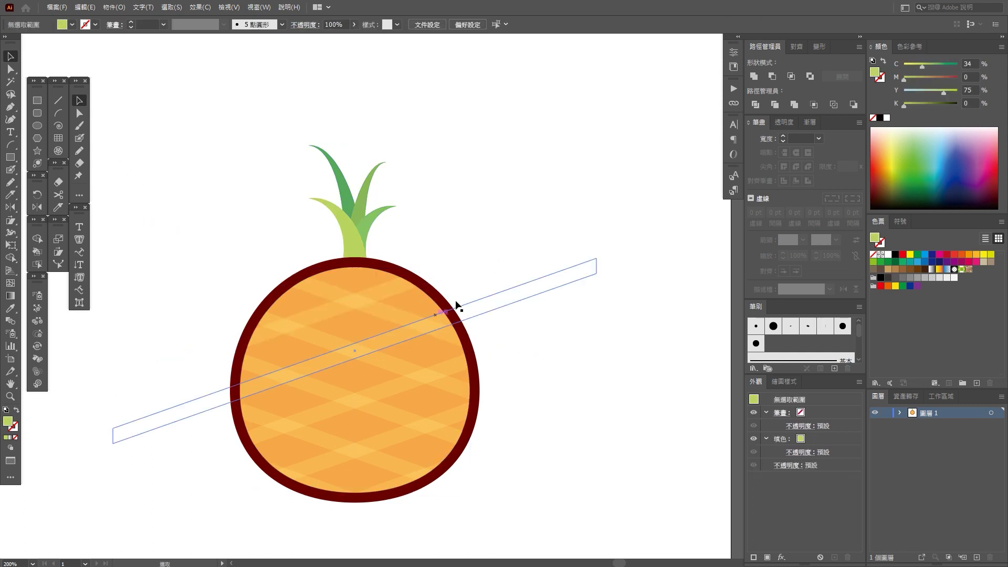
click(424, 330)
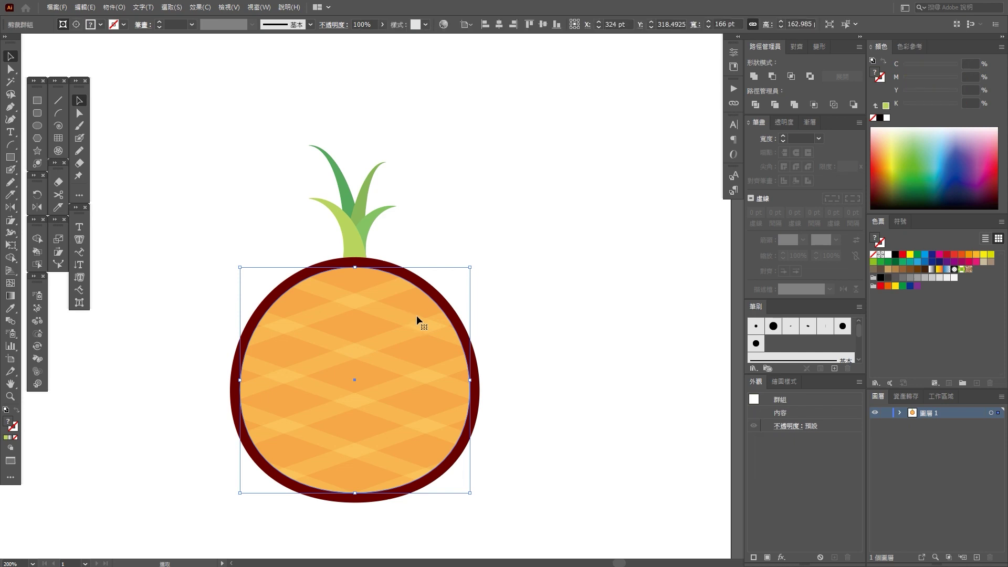
click(795, 107)
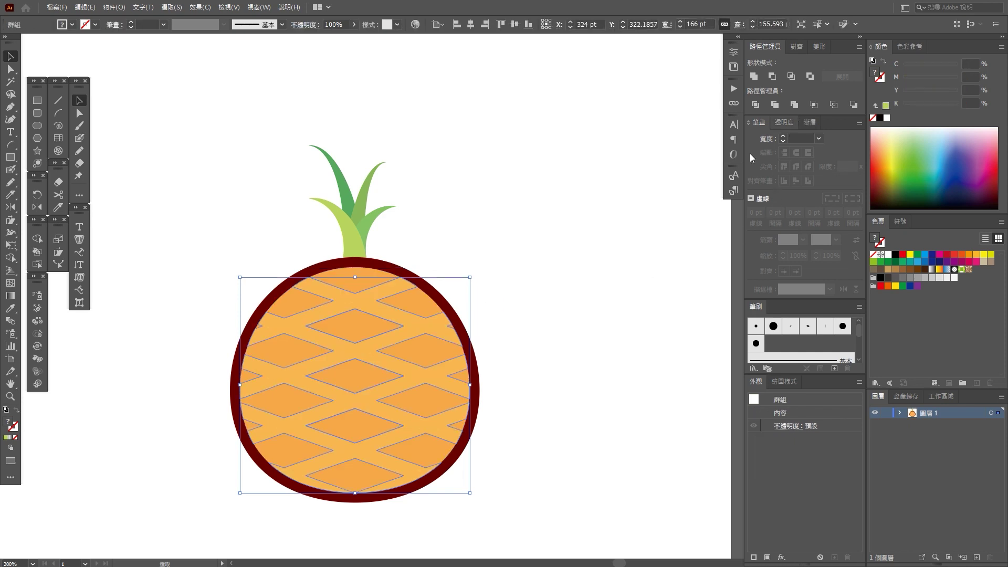
click(540, 329)
scroll(507, 420, down, 1)
scroll(507, 420, down, 2)
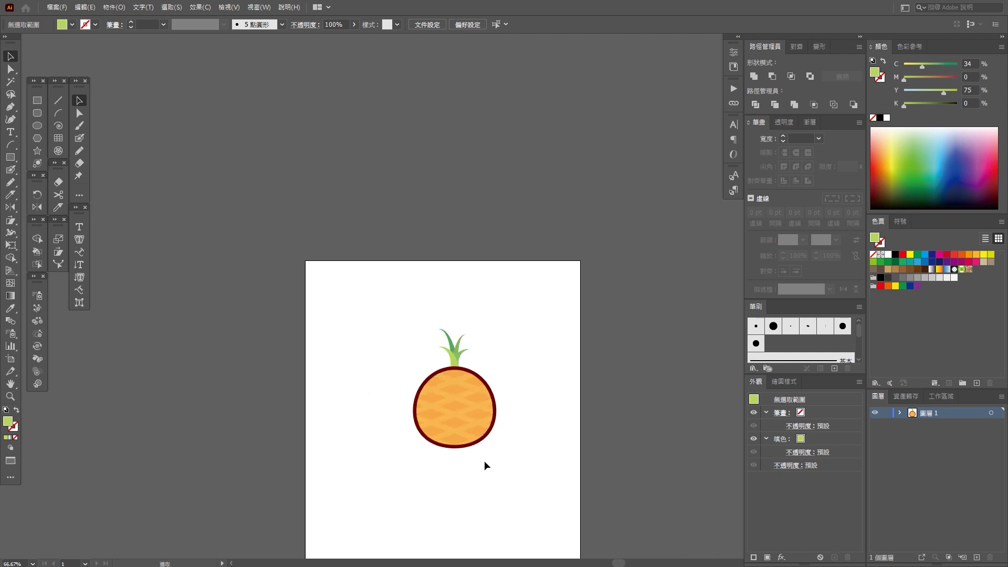
scroll(484, 462, up, 3)
click(462, 330)
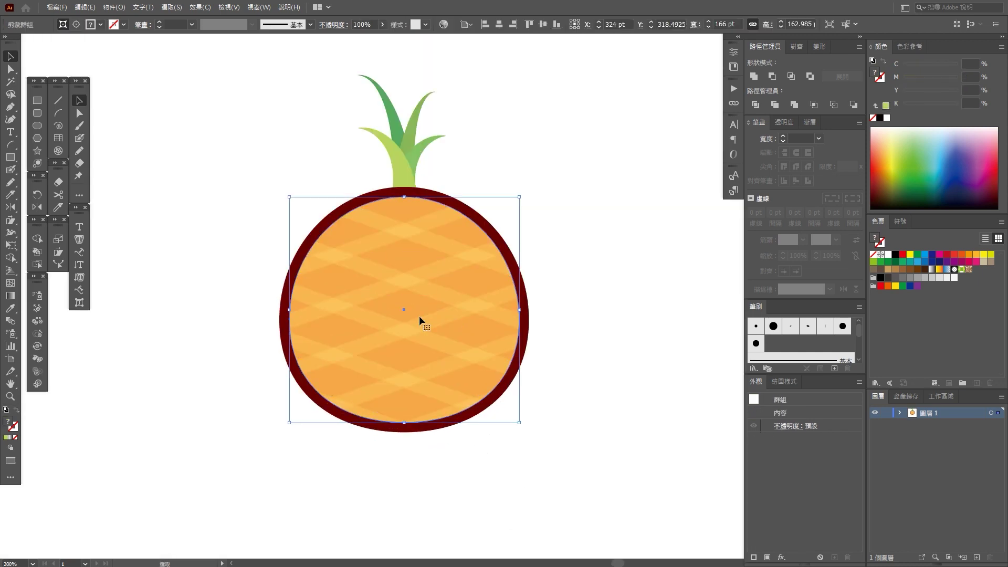
Step: Enter the pineapple body group and select the old crisscross pattern lines
double_click(445, 266)
drag(557, 116, 606, 443)
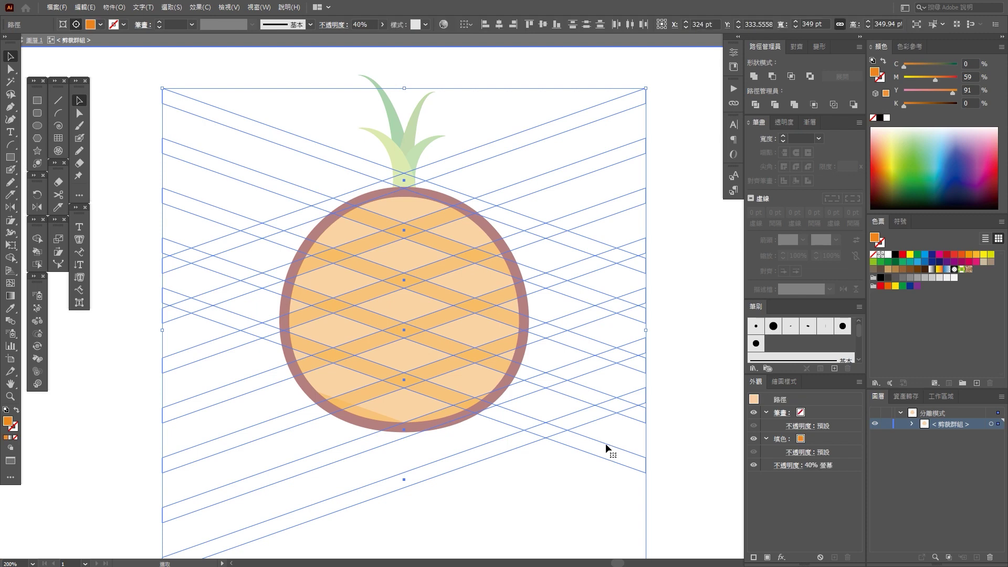
click(637, 226)
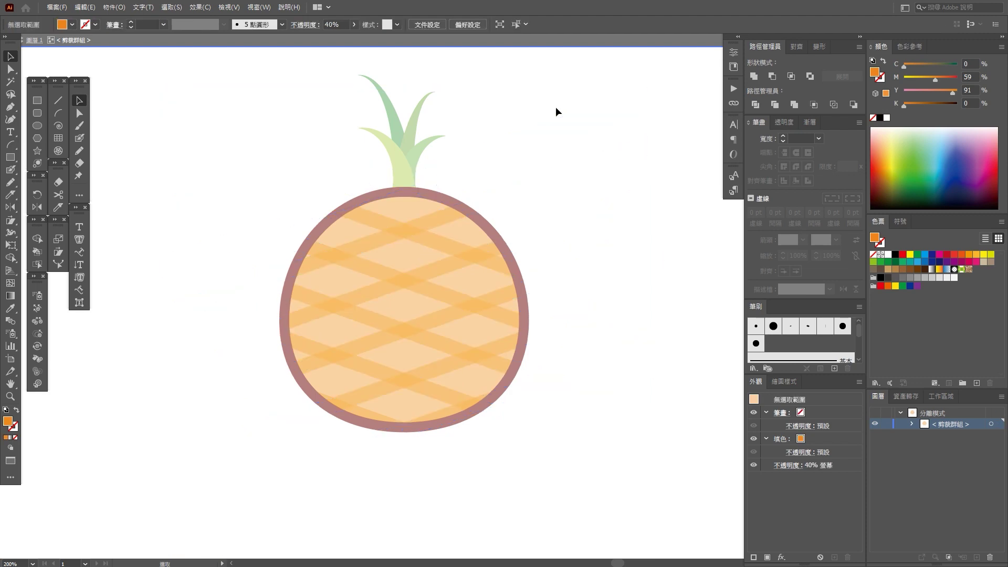
click(548, 138)
right_click(549, 139)
click(583, 225)
click(681, 250)
mouse_move(609, 89)
mouse_down()
mouse_move(660, 499)
mouse_move(656, 463)
mouse_up()
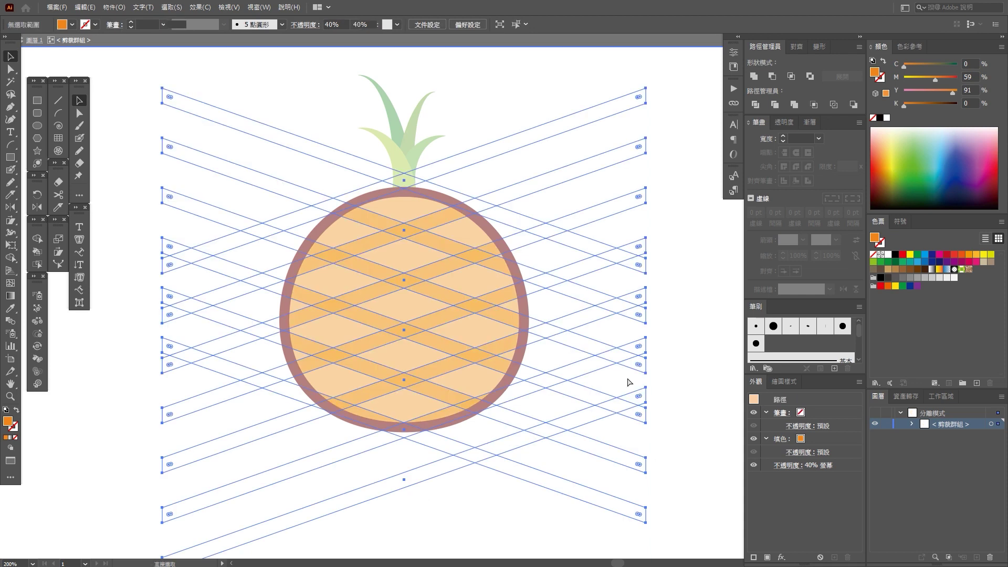
click(709, 373)
Step: Copy one diagonal stripe upward at even spacing with Ctrl+D, undoing unwanted crossing lines
click(513, 330)
scroll(513, 330, down, 2)
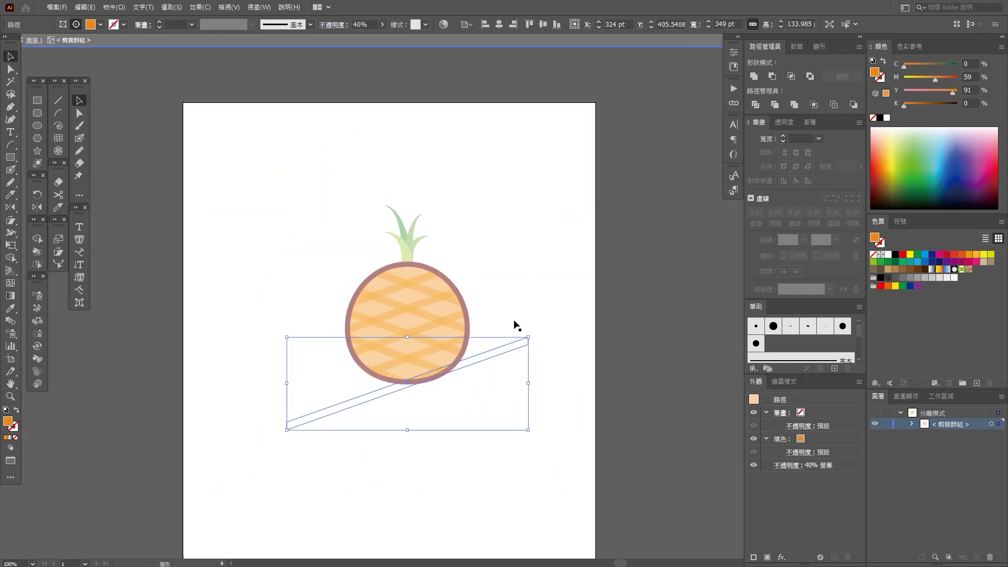
drag(515, 316, 521, 275)
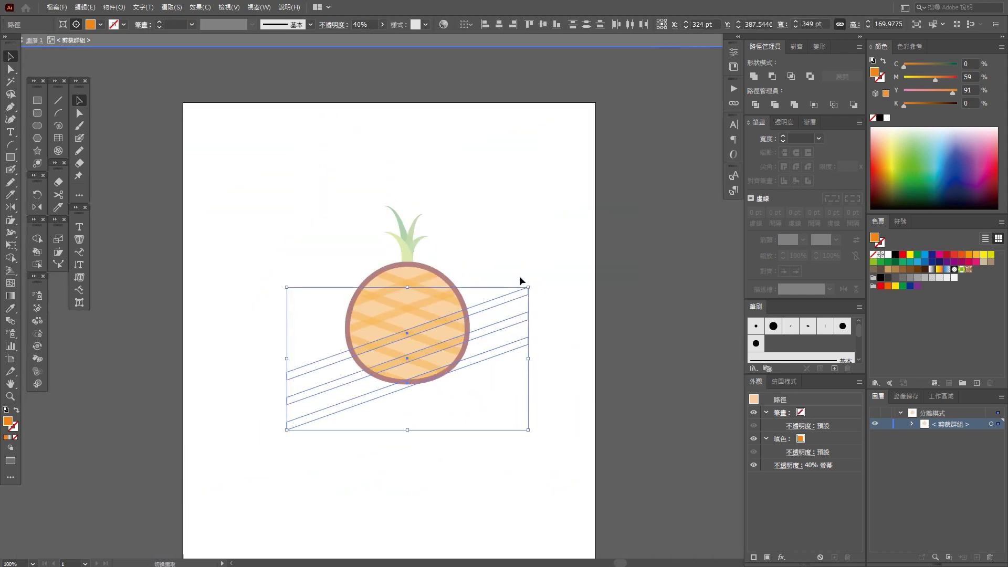
key(ctrl+d)
key(ctrl+d)
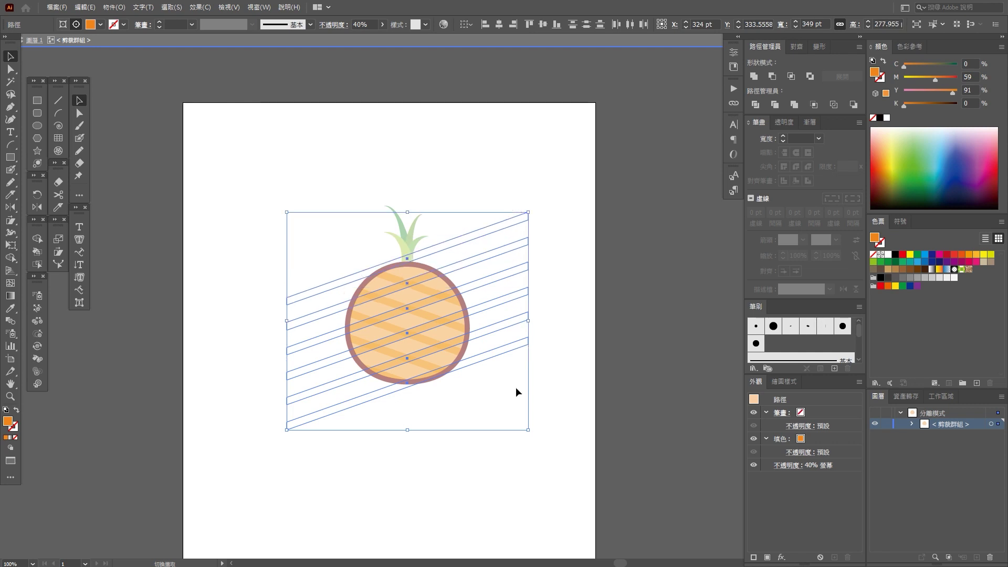
key(ctrl+d)
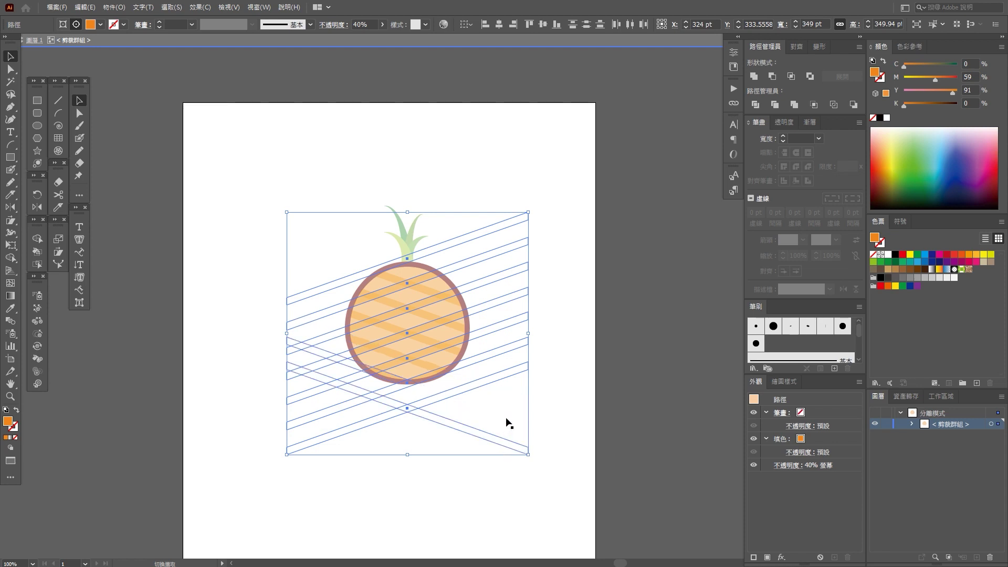
key(ctrl+d)
key(ctrl+z)
key(ctrl+z)
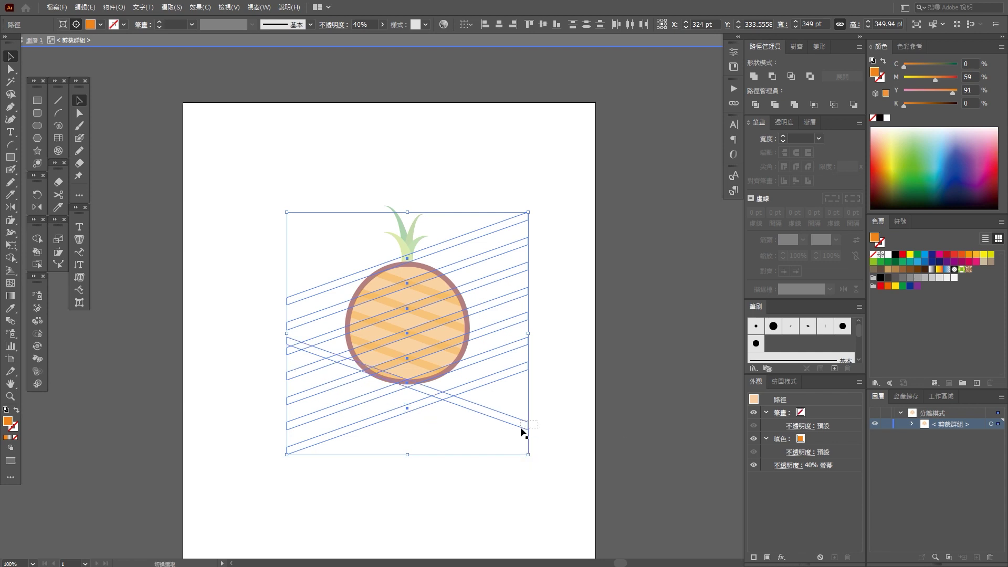
key(ctrl+z)
Step: Merge the stripes into the body and add a reflected copy to re-form the diamond lattice
click(588, 430)
double_click(565, 394)
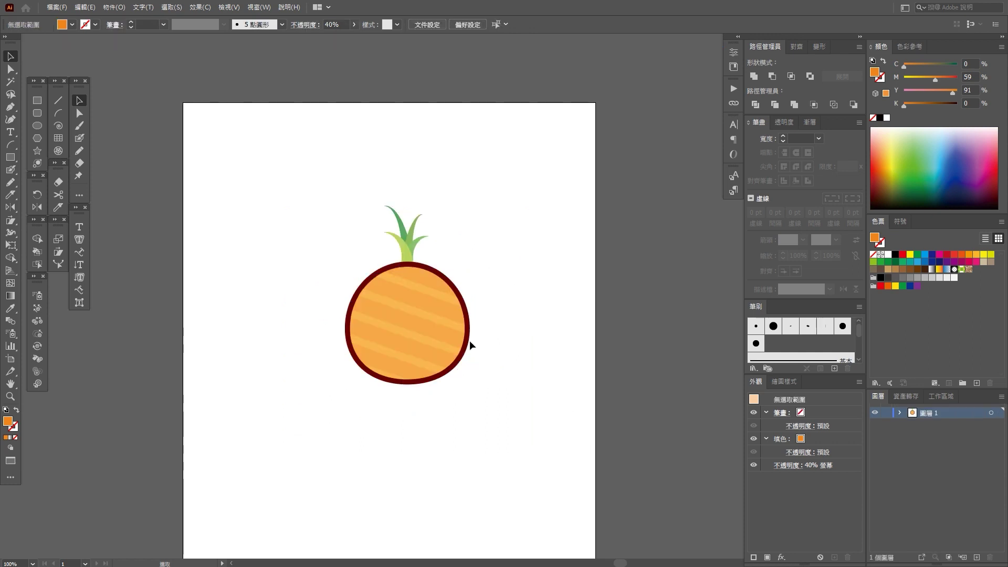
click(457, 331)
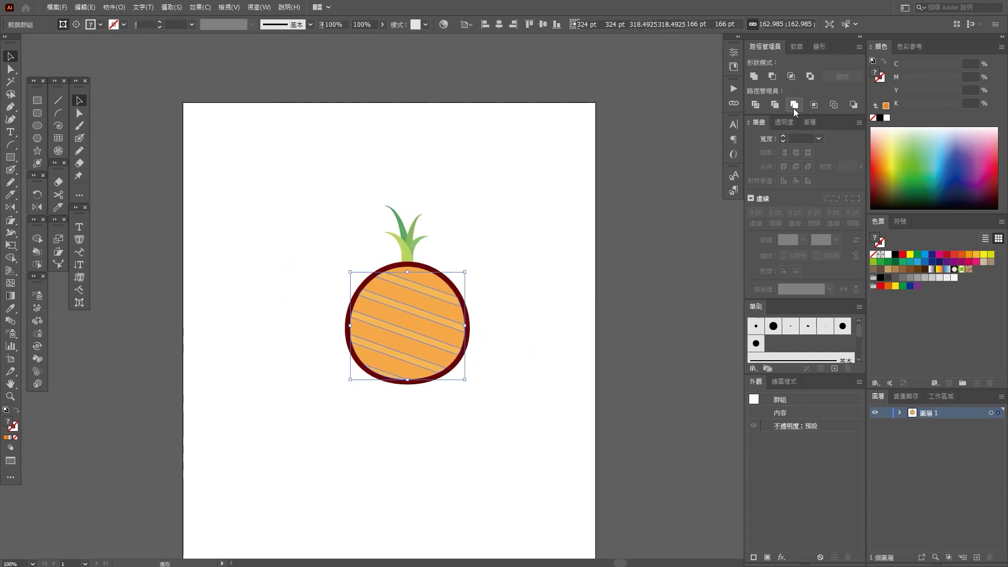
click(793, 105)
right_click(415, 316)
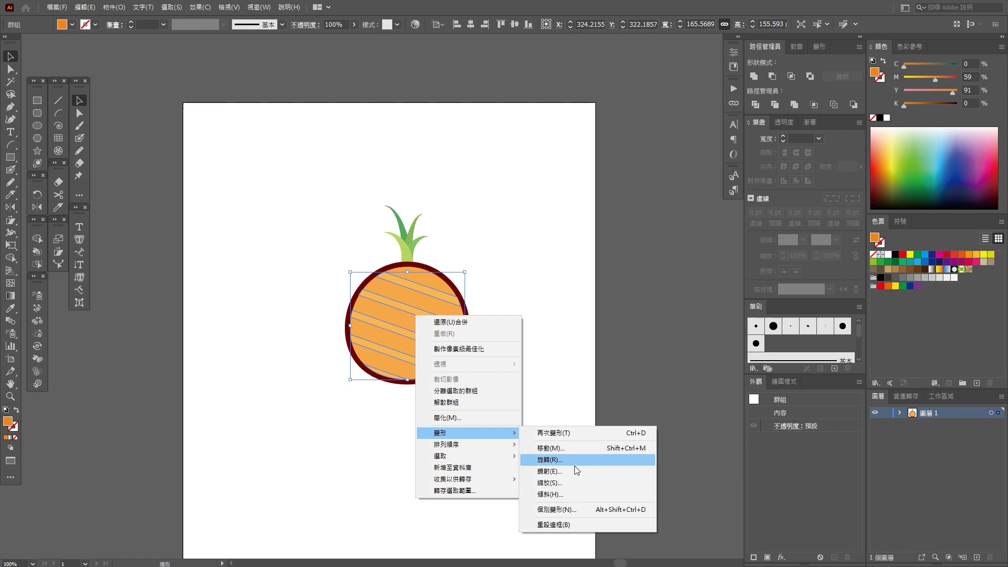
click(572, 469)
click(465, 359)
Step: Select the leaves group, toggling between Direct Selection and Selection tools
click(548, 417)
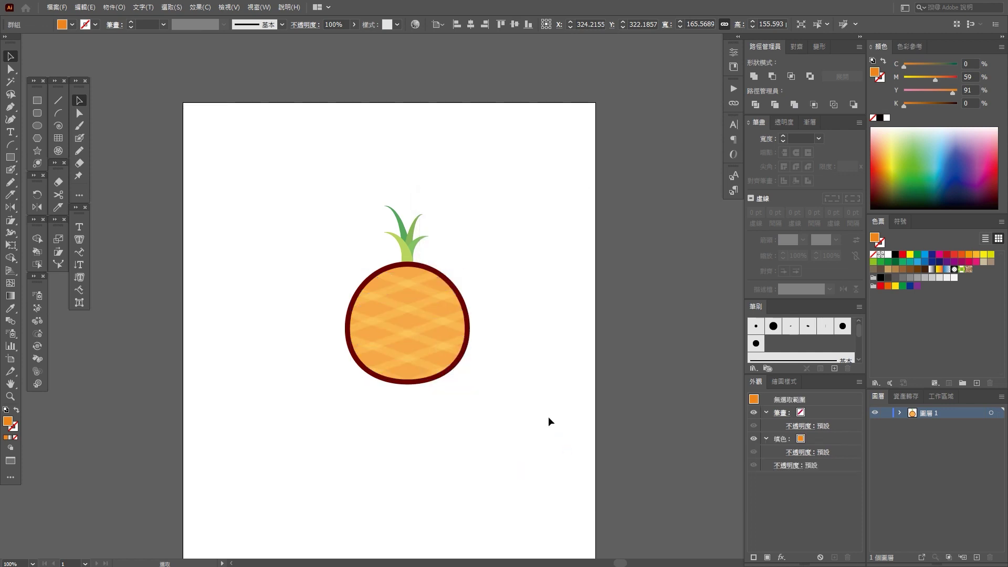
scroll(520, 414, down, 2)
scroll(509, 402, up, 3)
drag(464, 317, 345, 281)
key(a)
key(v)
key(a)
key(v)
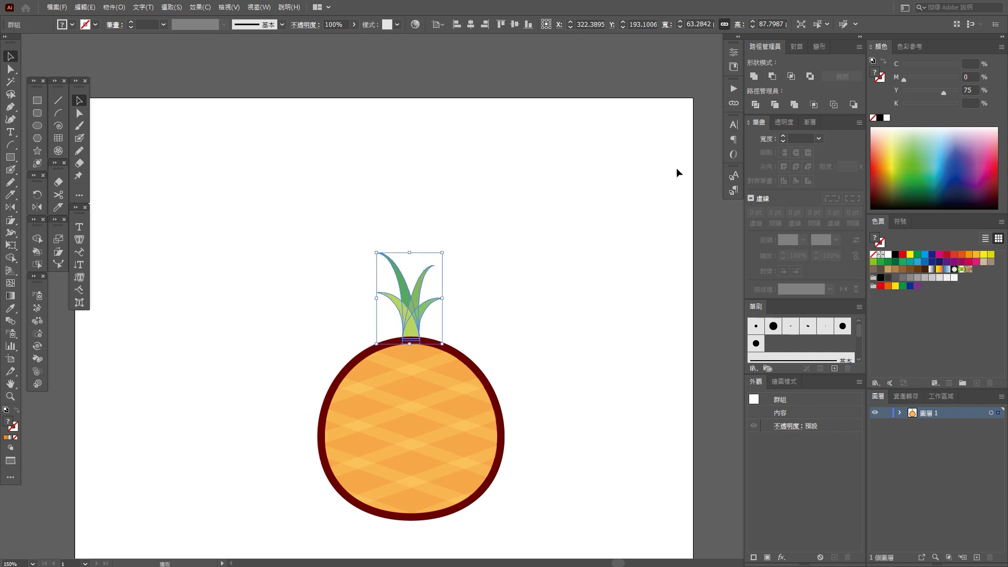
Step: Merge the leaves into one dark-red shape with a 6 pt outline
click(751, 79)
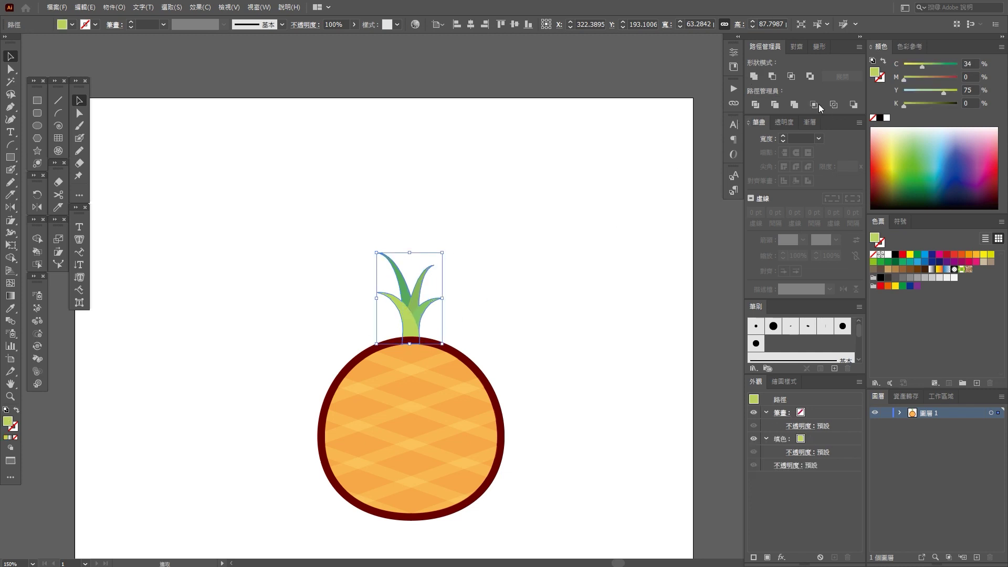
mouse_move(921, 67)
mouse_down()
mouse_move(903, 67)
mouse_move(982, 80)
mouse_up()
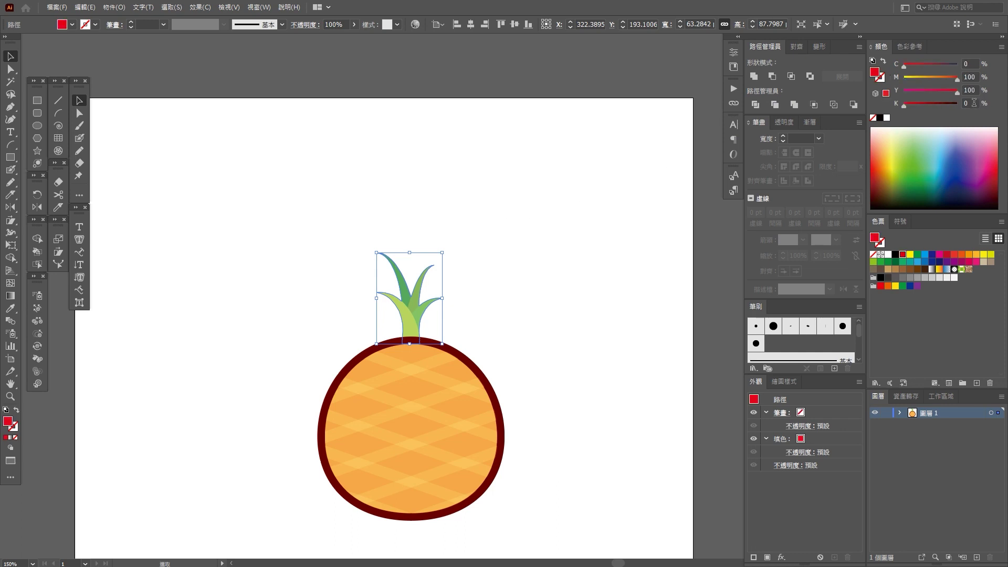
text(70)
key(Return)
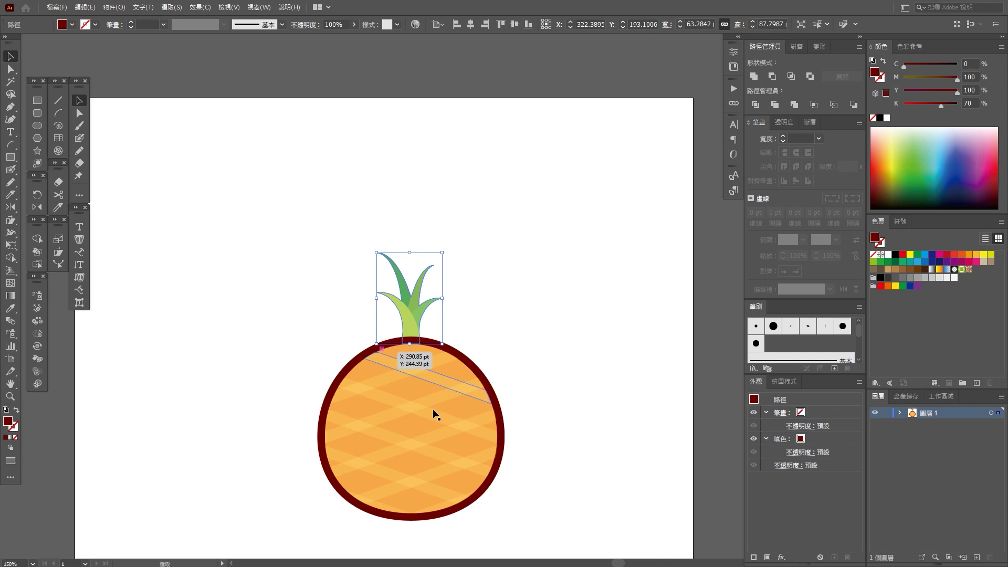
alt+scroll(436, 403, up, 1)
alt+scroll(436, 404, up, 1)
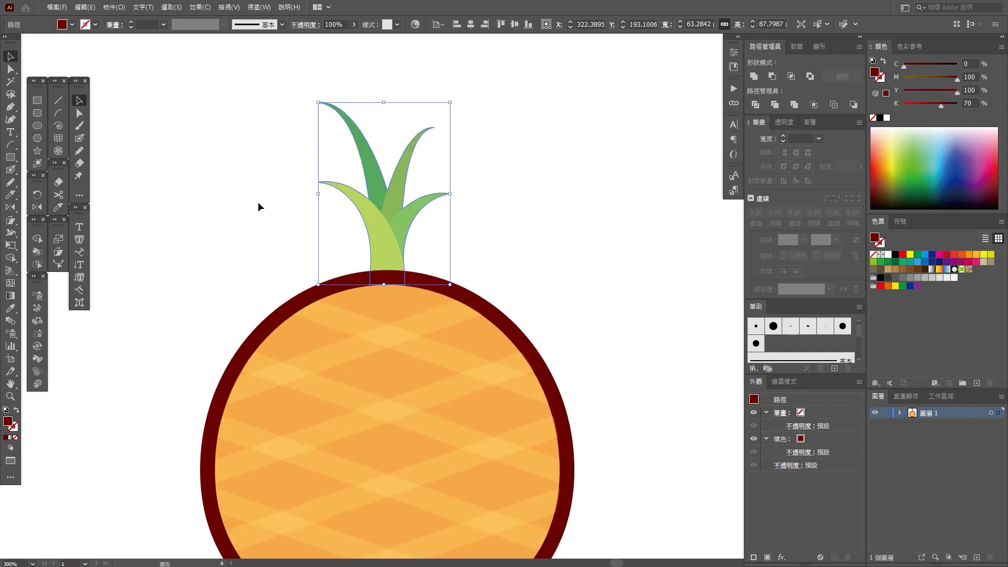
click(145, 22)
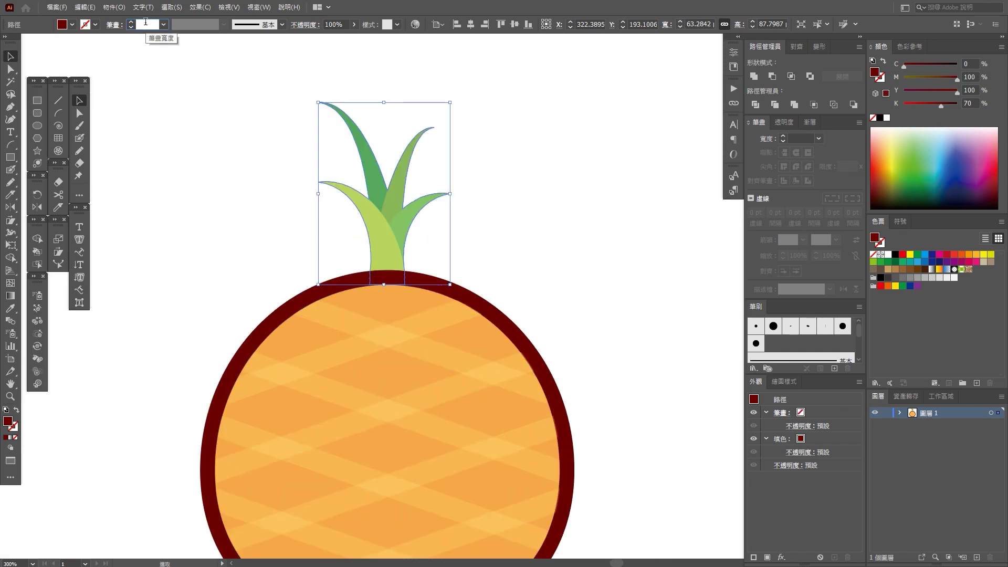
text(6)
key(Return)
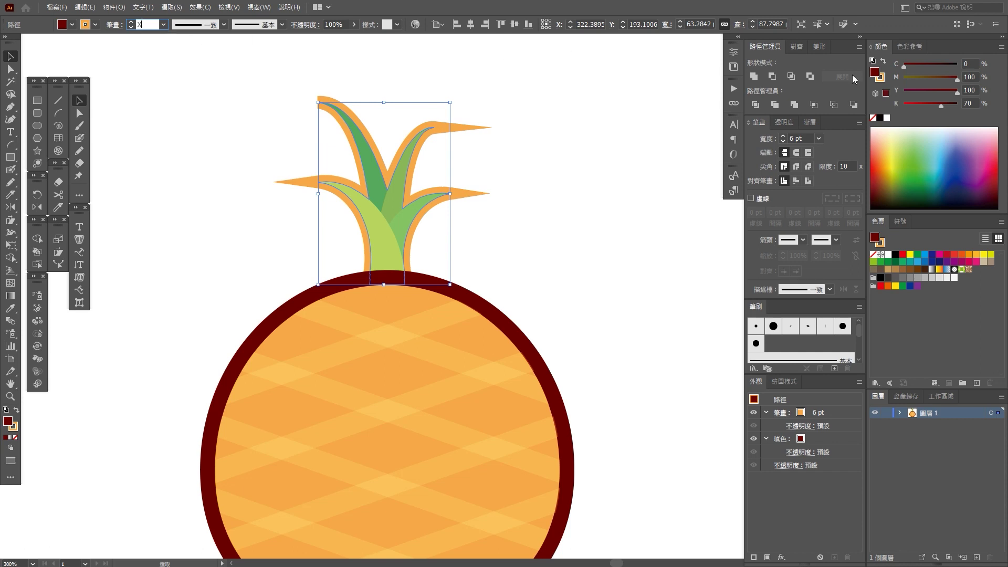
Step: Make the leaf outline dark red at 13 pt with round caps and round joins
key(ctrl+z)
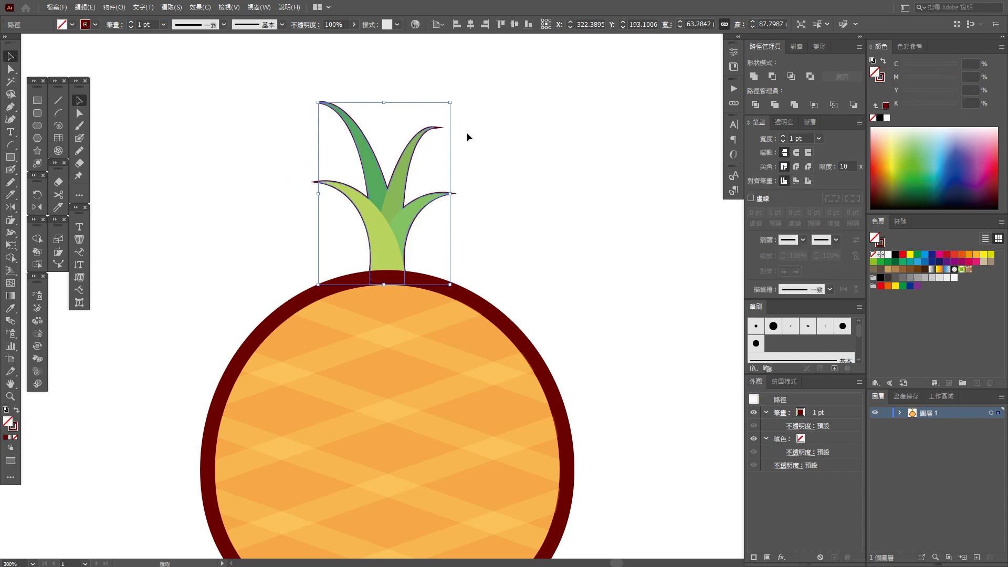
click(803, 135)
key(Up)
key(Up)
key(Up)
key(Up)
key(Up)
key(Up)
key(Up)
key(Up)
key(Up)
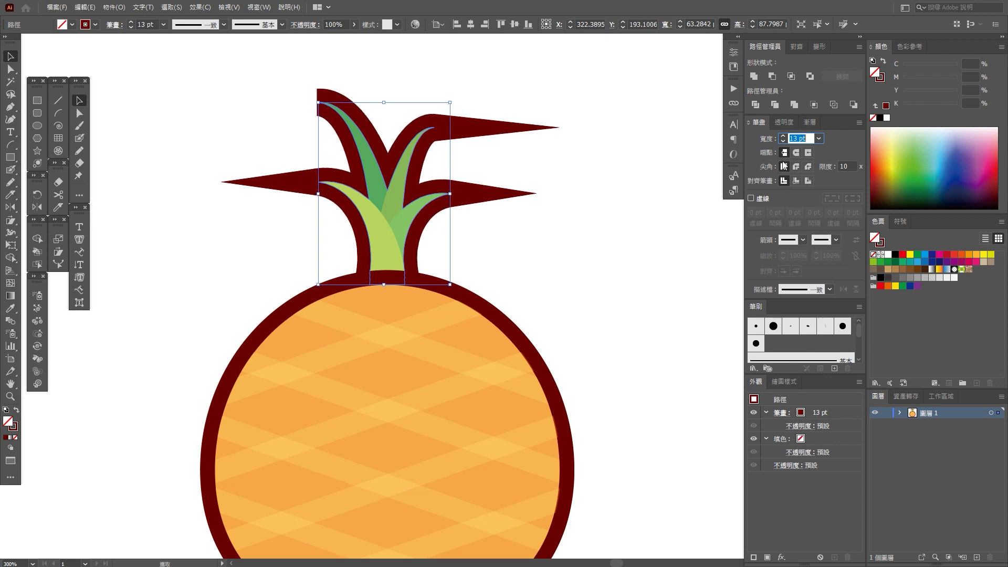
click(799, 153)
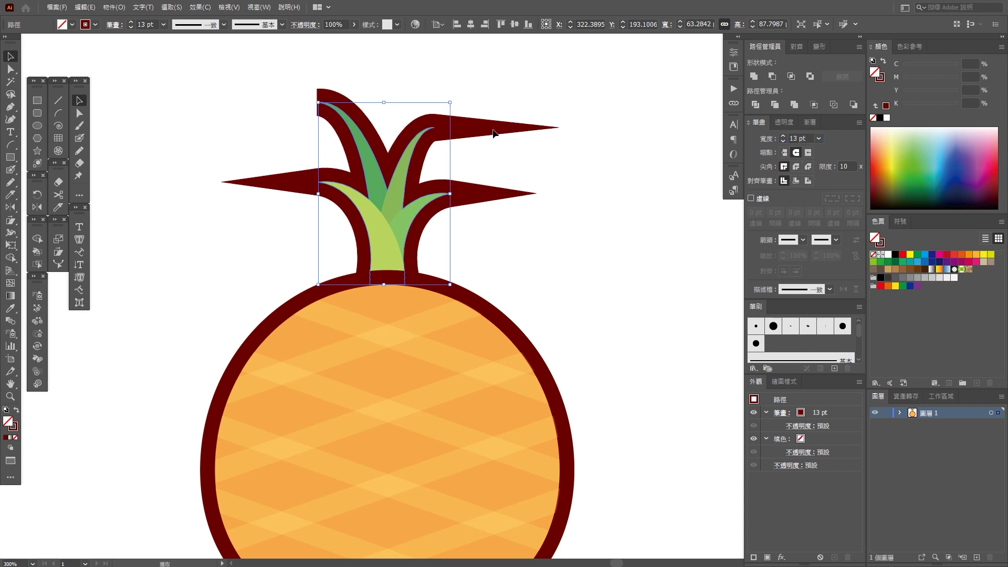
click(795, 167)
click(609, 193)
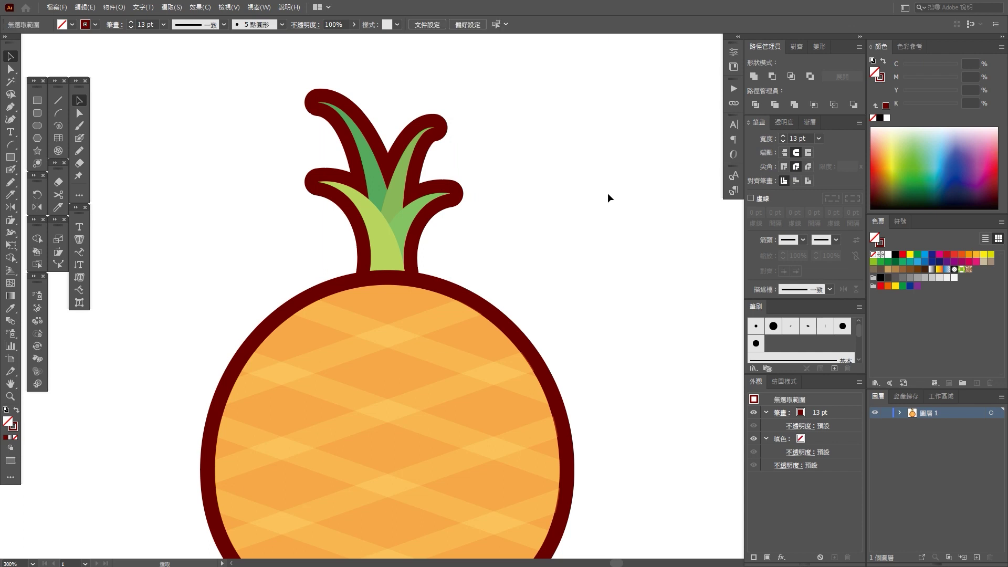
key(ctrl+1)
Step: Move the leaf crown down onto the pineapple body
alt+scroll(582, 205, up, 2)
drag(503, 195, 503, 208)
click(604, 216)
alt+scroll(487, 228, down, 2)
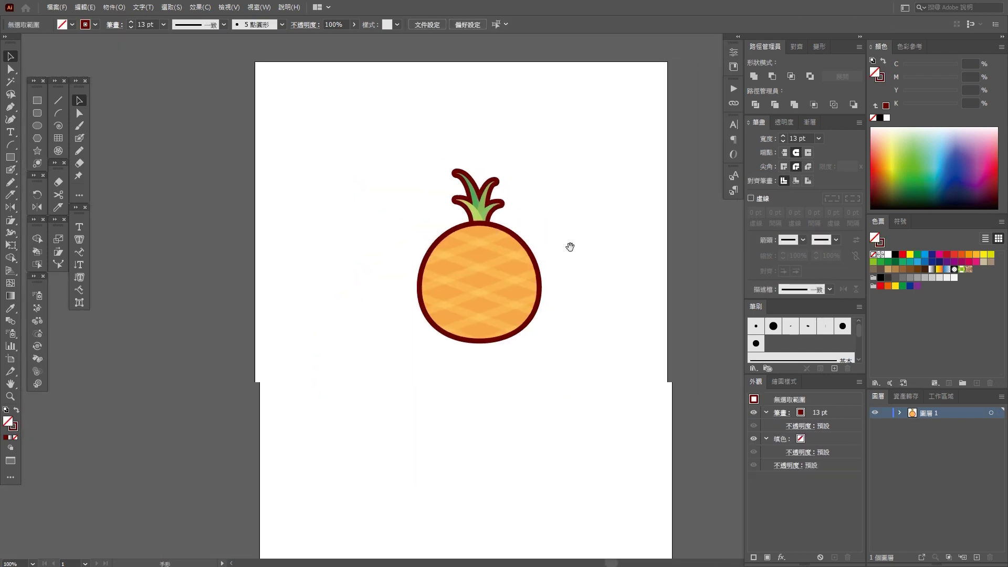
alt+scroll(568, 246, up, 2)
alt+scroll(549, 284, up, 1)
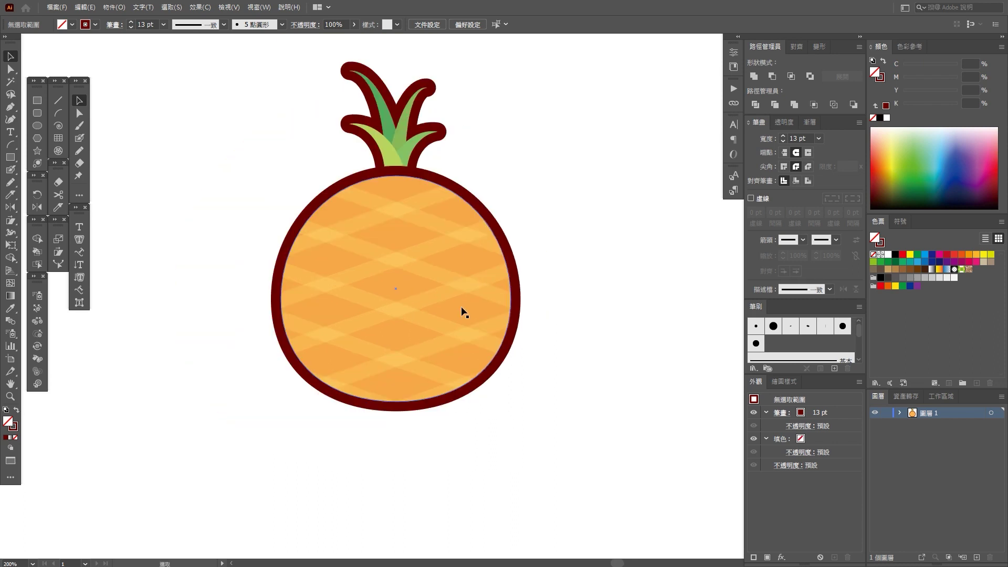
drag(256, 283, 260, 196)
Step: Draw and enlarge a dark-red oval left eye, then Alt-drag a copy right as the second eye
click(37, 126)
alt+scroll(364, 208, up, 1)
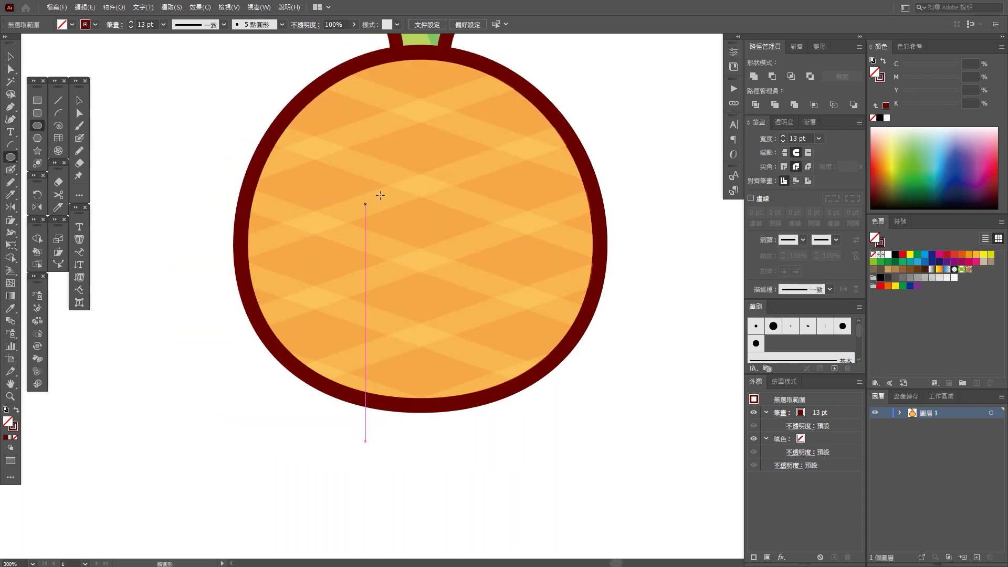
drag(371, 186, 388, 218)
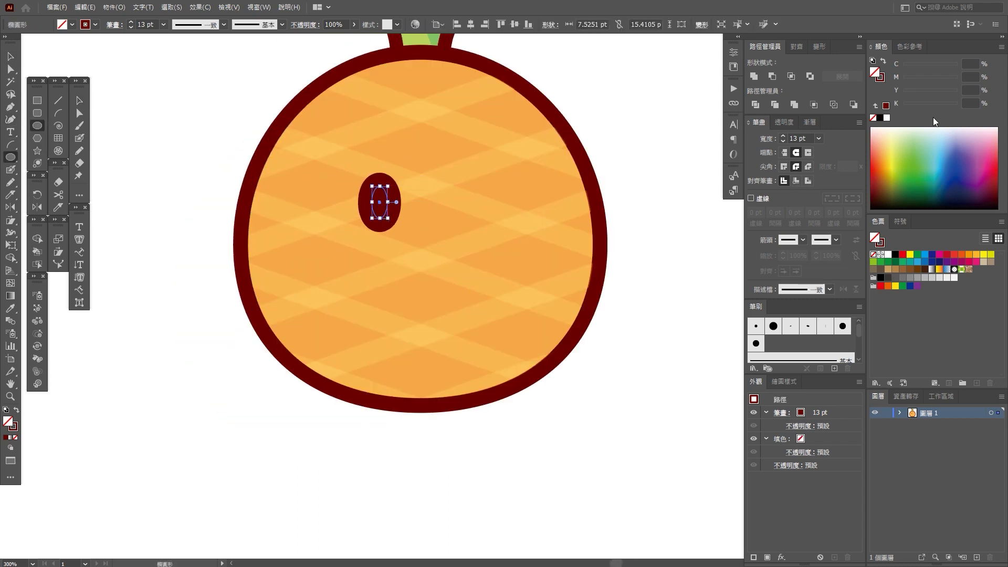
click(882, 62)
click(10, 56)
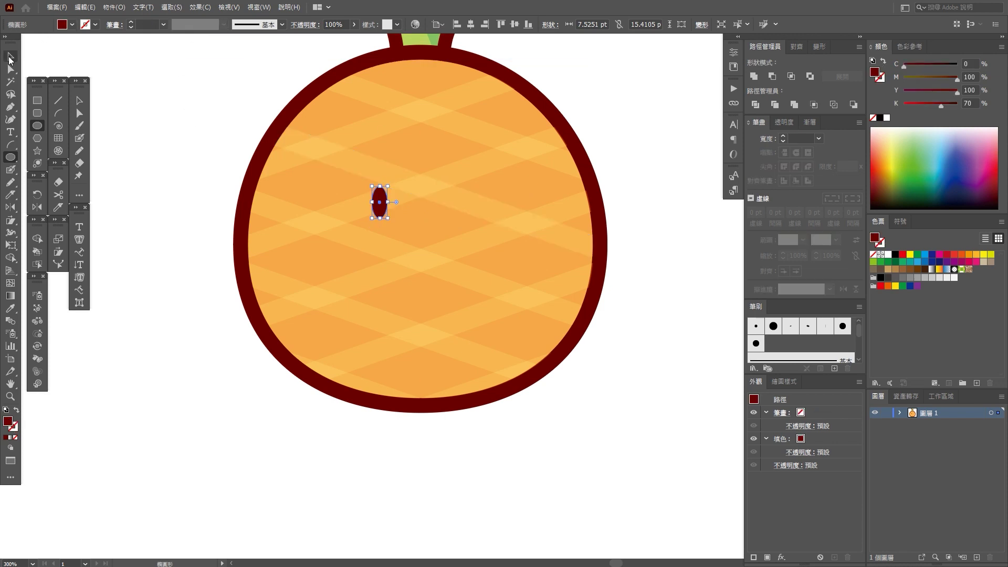
drag(388, 218, 403, 228)
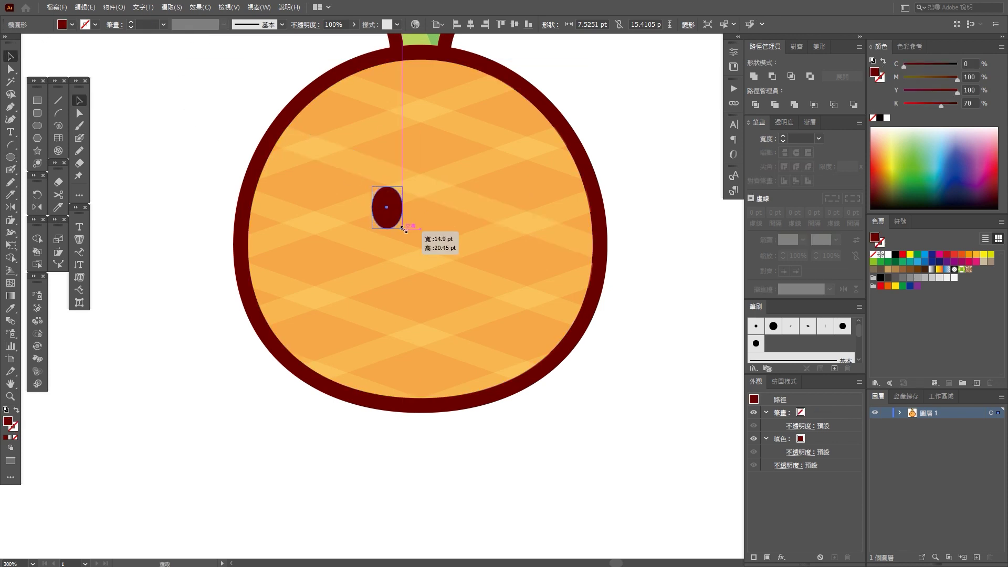
drag(382, 209, 469, 209)
scroll(622, 392, down, 3)
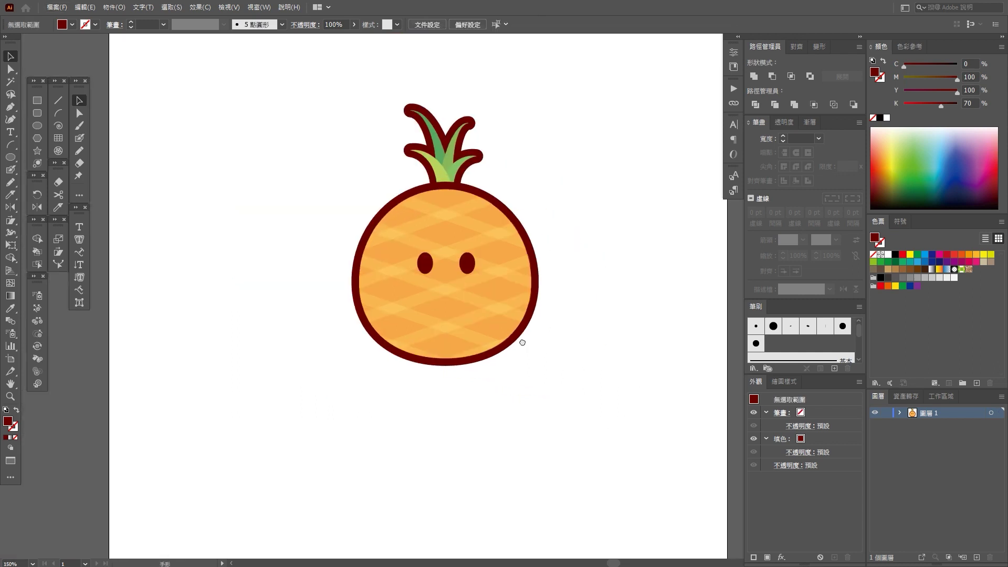
scroll(515, 346, up, 3)
click(38, 125)
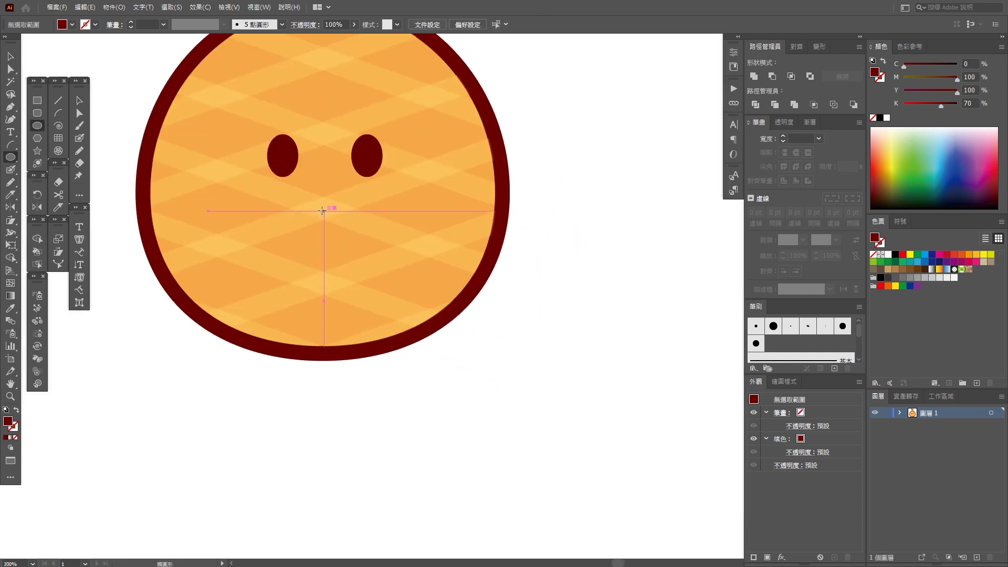
Step: Form a half-oval mouth by subtracting a rectangle from an oval, then draw a tongue circle below
drag(298, 177, 351, 252)
click(37, 100)
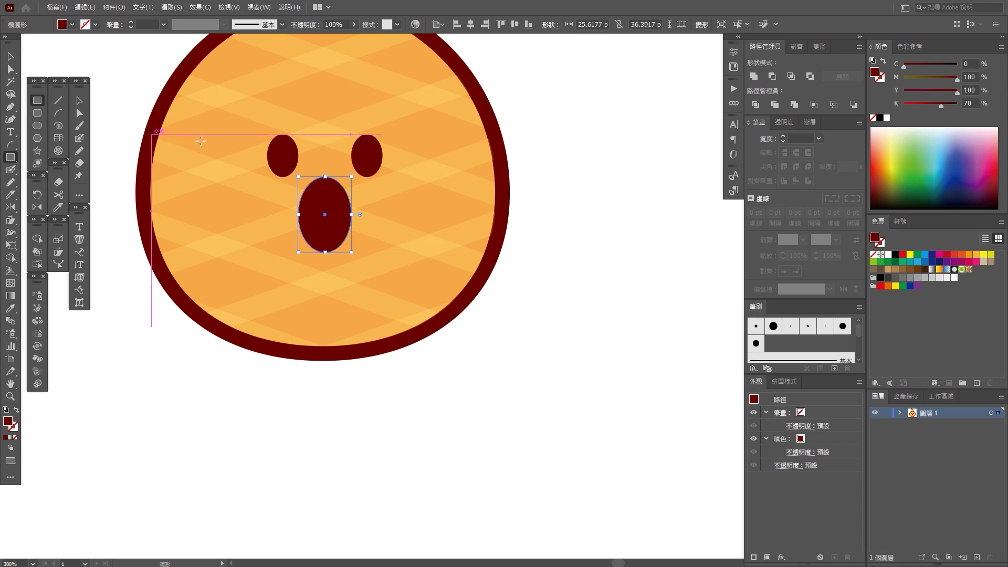
drag(201, 138, 423, 215)
click(79, 99)
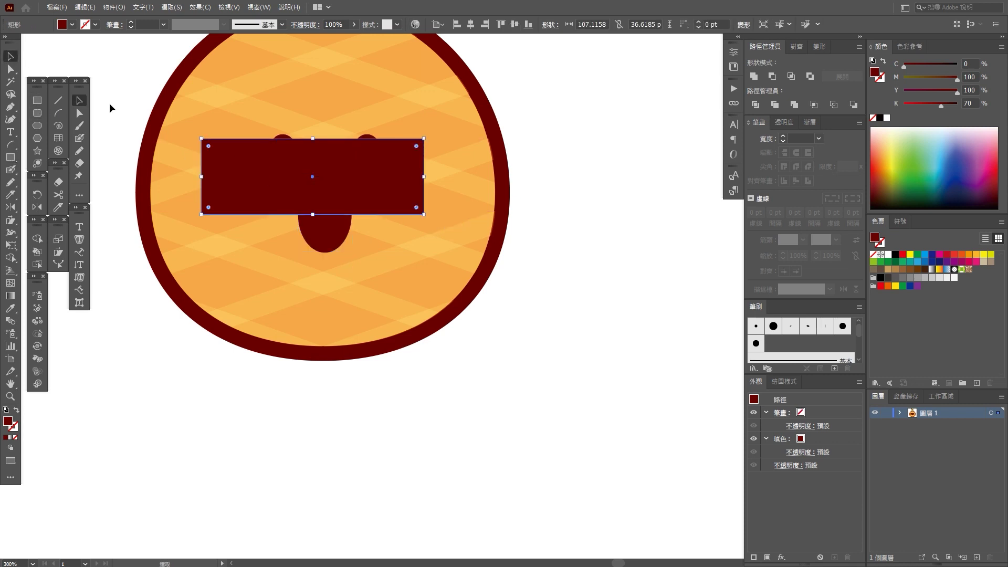
shift+click(309, 226)
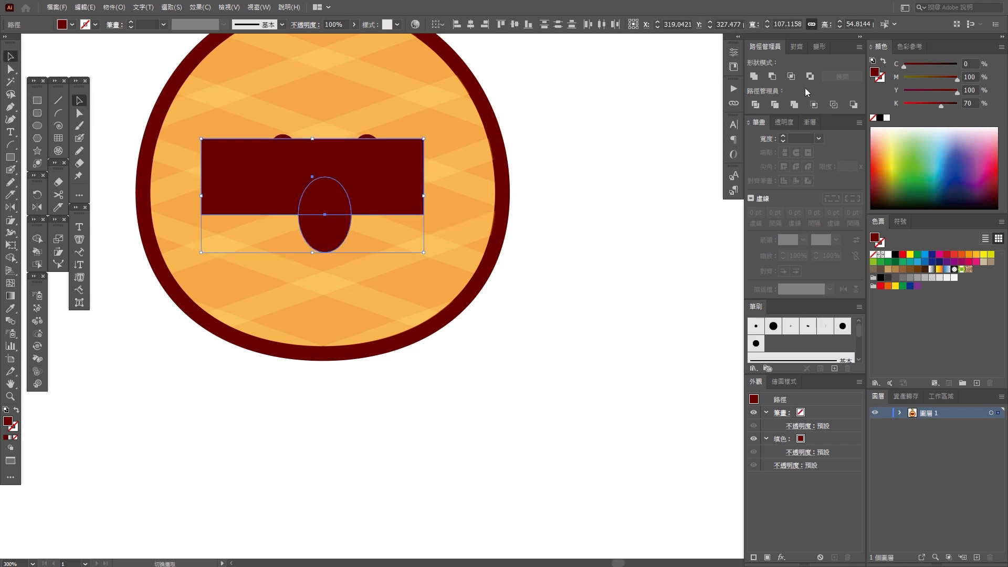
click(773, 76)
drag(341, 229, 340, 201)
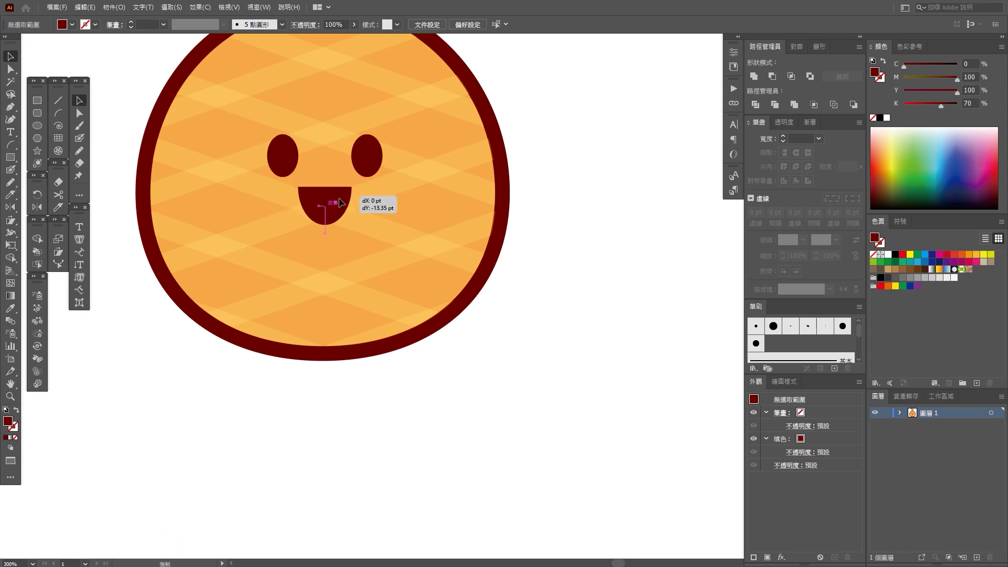
click(37, 126)
mouse_move(274, 301)
mouse_down()
mouse_move(386, 232)
mouse_move(382, 198)
mouse_up()
Step: Centre the tongue circle horizontally on the mouth
click(12, 56)
alt+scroll(322, 196, up, 1)
shift+click(336, 194)
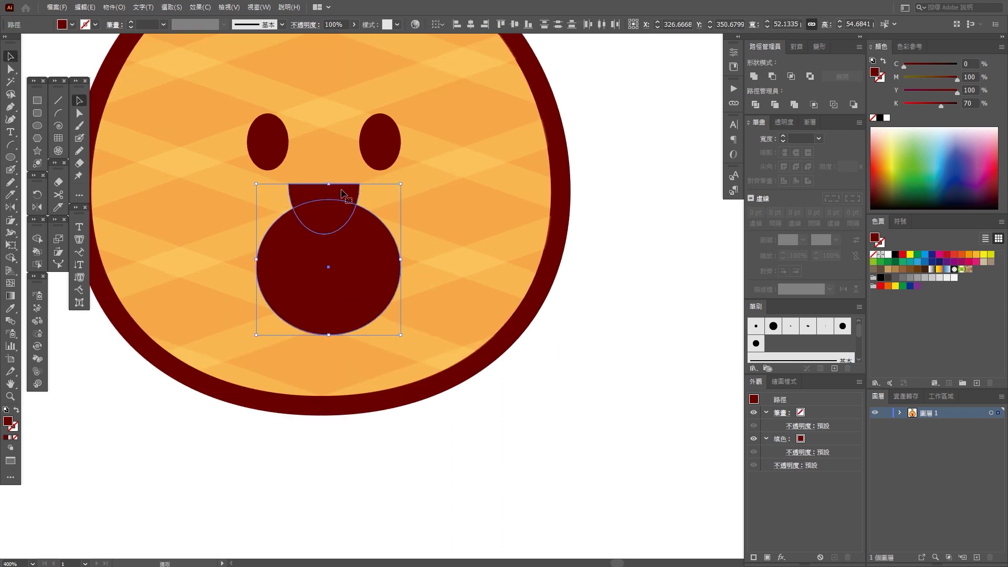
click(470, 25)
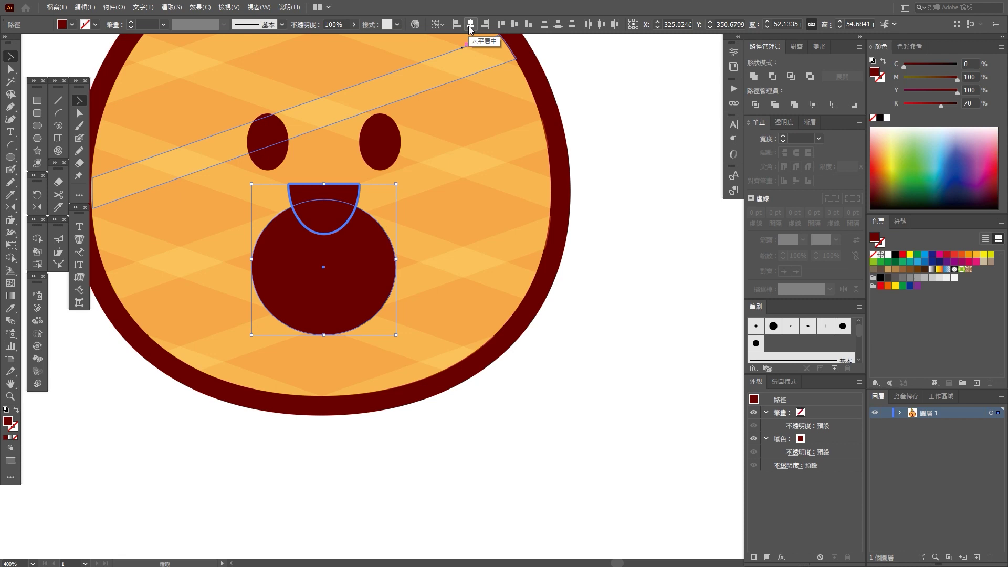
click(599, 265)
Step: Paste a copy of the mouth in front and Intersect it with the circle to form the tongue
key(a)
click(337, 199)
key(v)
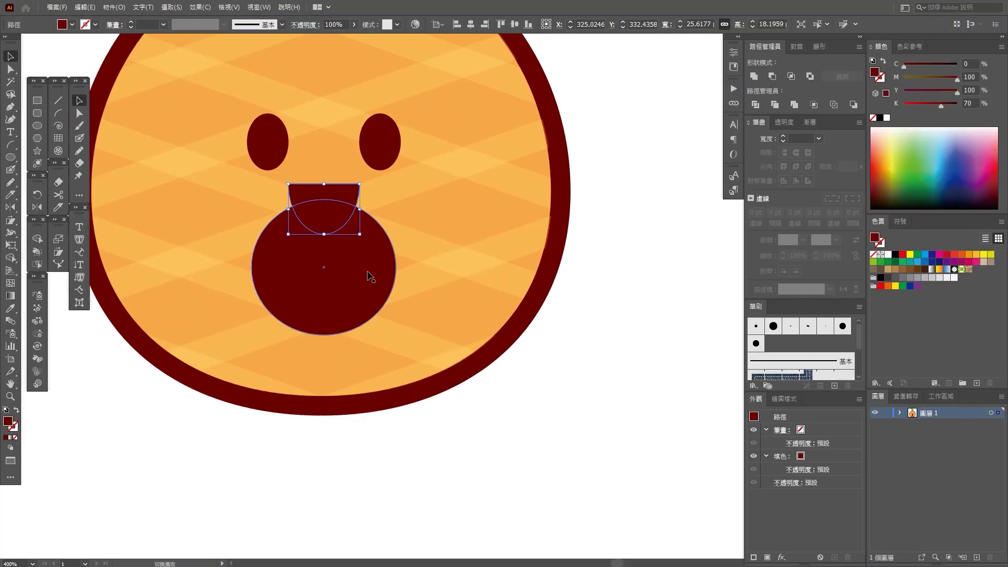
shift+click(369, 270)
click(791, 77)
key(ctrl+z)
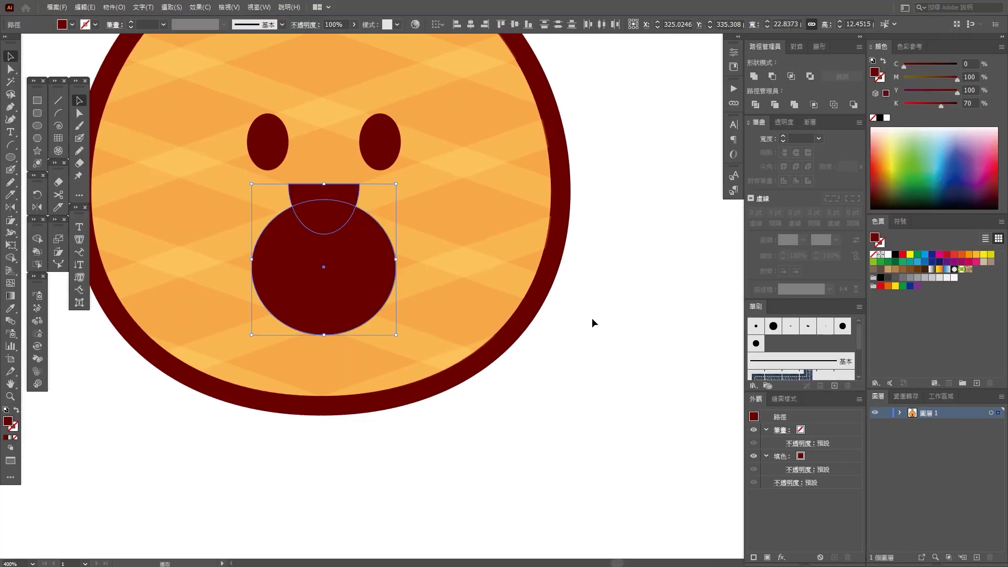
click(591, 317)
click(358, 192)
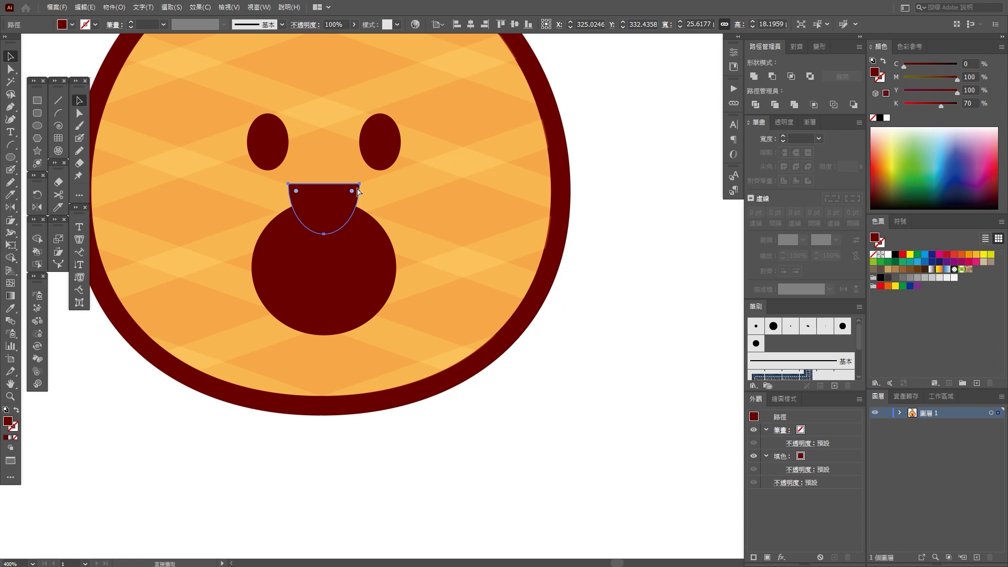
shift+click(368, 273)
click(791, 77)
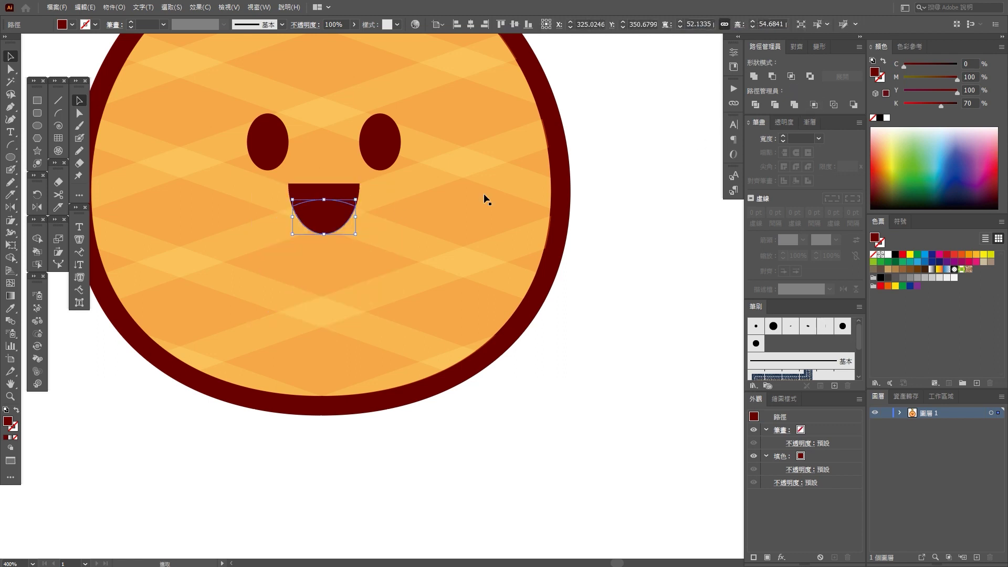
shift+click(317, 192)
click(330, 231)
Step: Colour the tongue a bright orange-red using the Color panel sliders
click(930, 103)
click(931, 76)
click(925, 104)
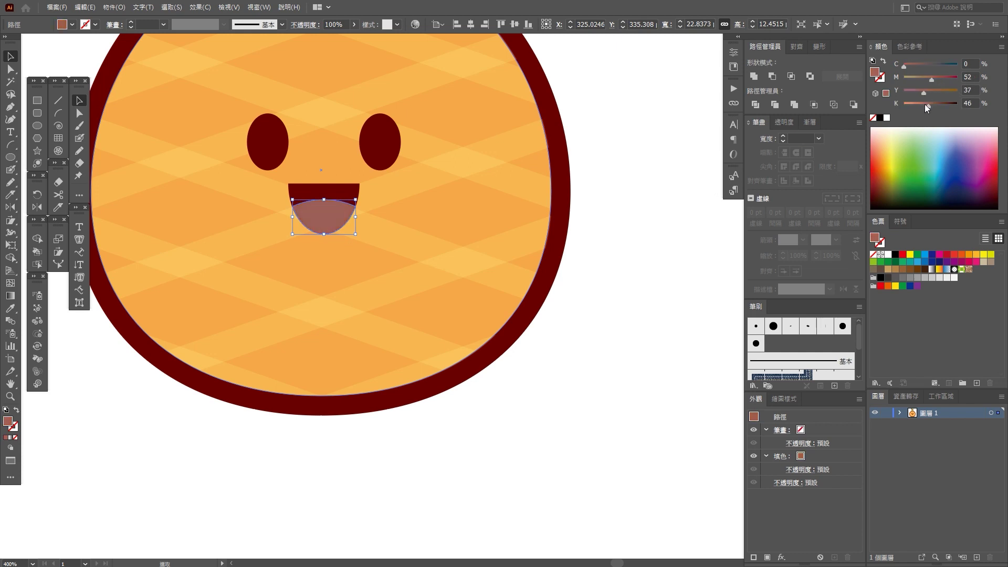
click(942, 78)
click(915, 103)
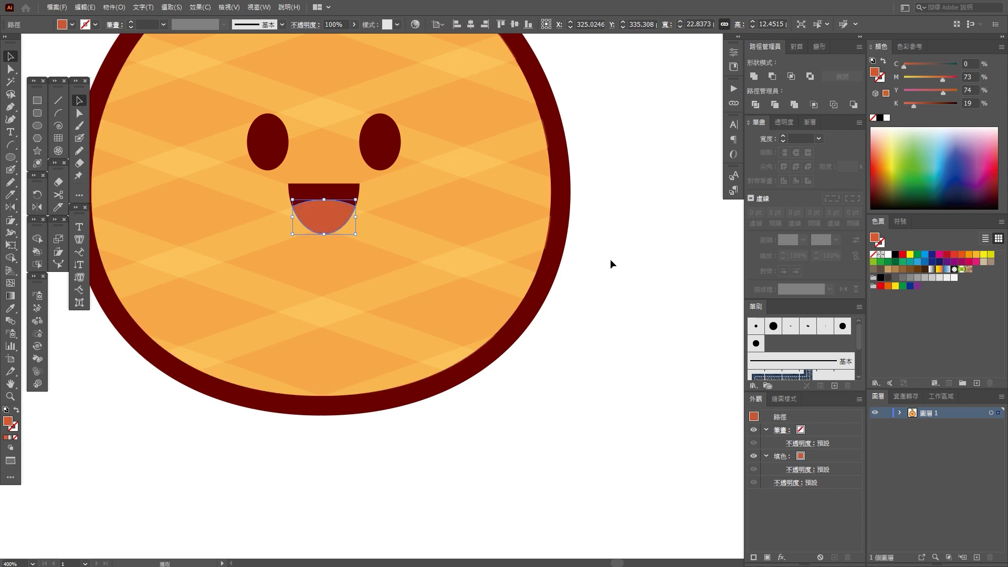
click(611, 260)
scroll(620, 262, down, 1)
scroll(621, 262, down, 2)
scroll(621, 270, down, 1)
scroll(440, 272, up, 3)
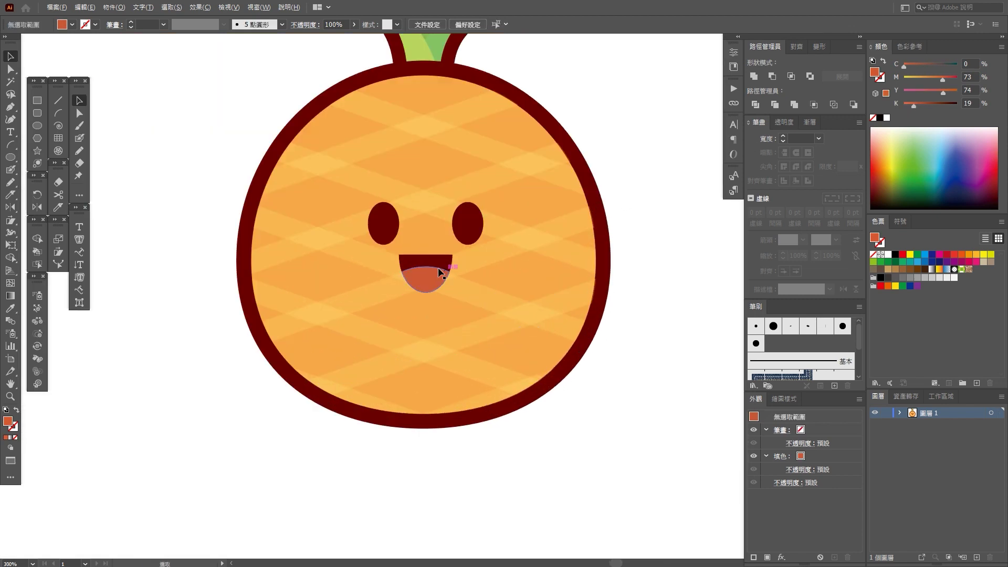
click(439, 266)
scroll(440, 266, up, 1)
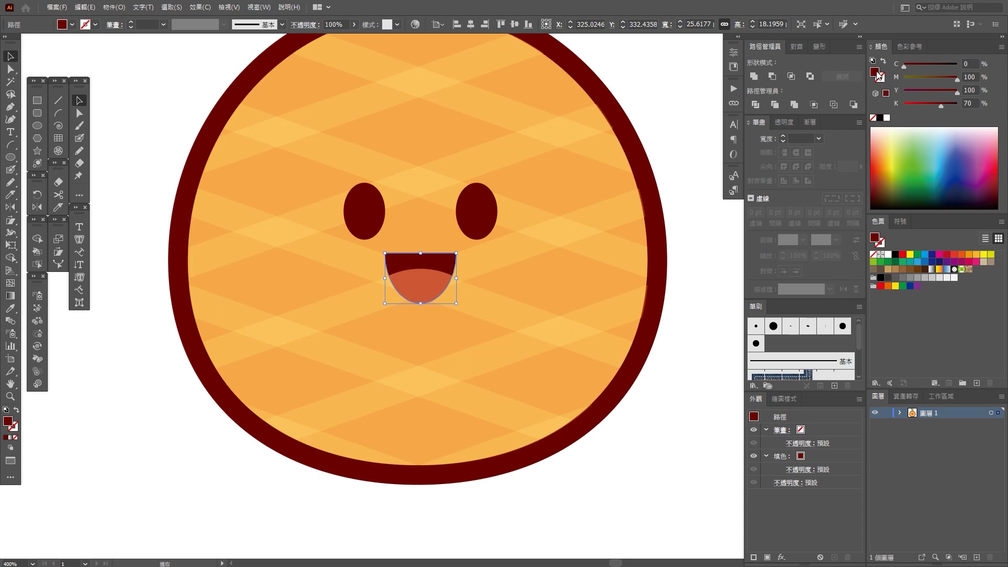
Step: Give the mouth a thicker dark-red outline aligned to the outside of its edge
click(881, 77)
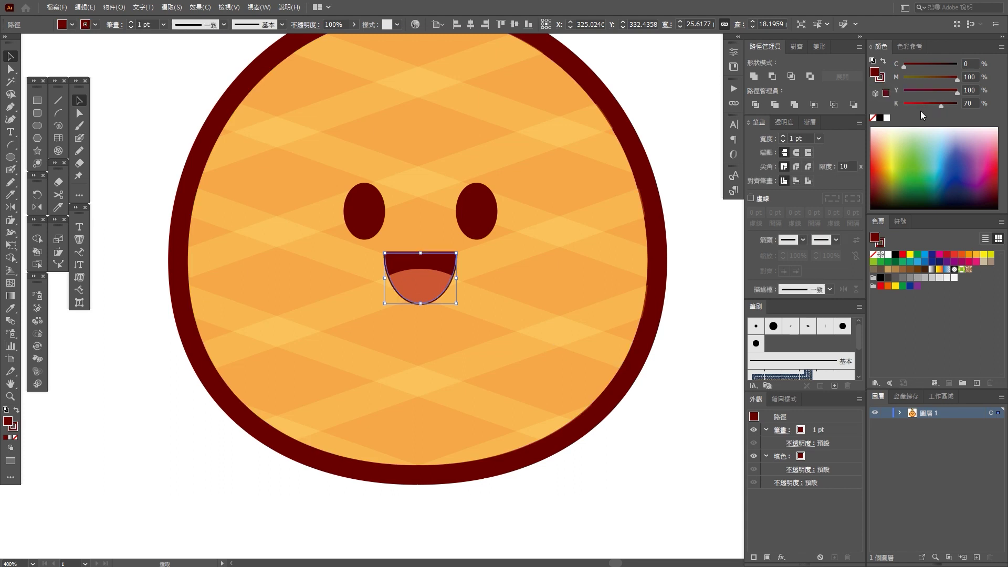
key(Up)
key(Up)
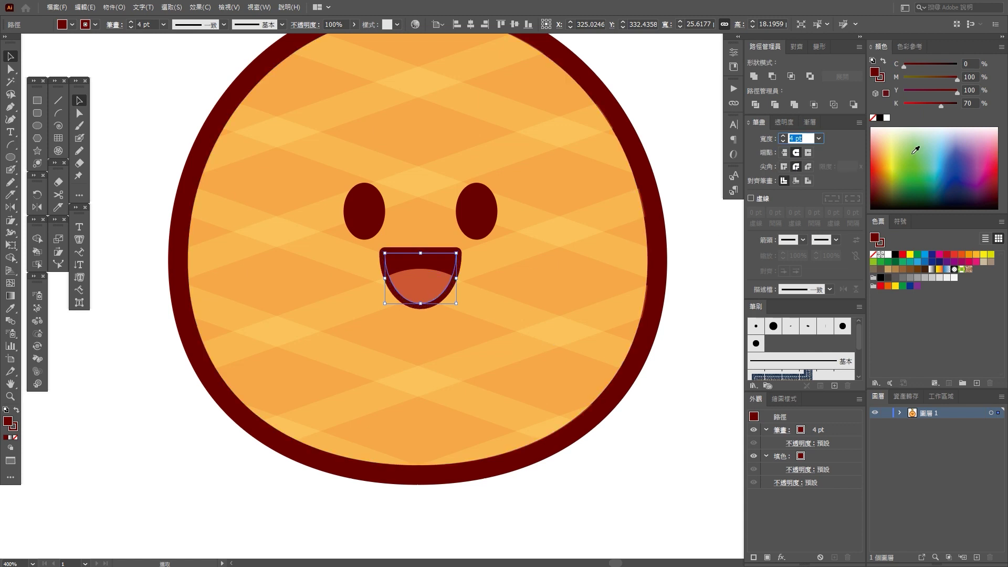
mouse_move(957, 93)
mouse_down()
mouse_move(927, 92)
mouse_move(925, 104)
mouse_move(929, 81)
mouse_up()
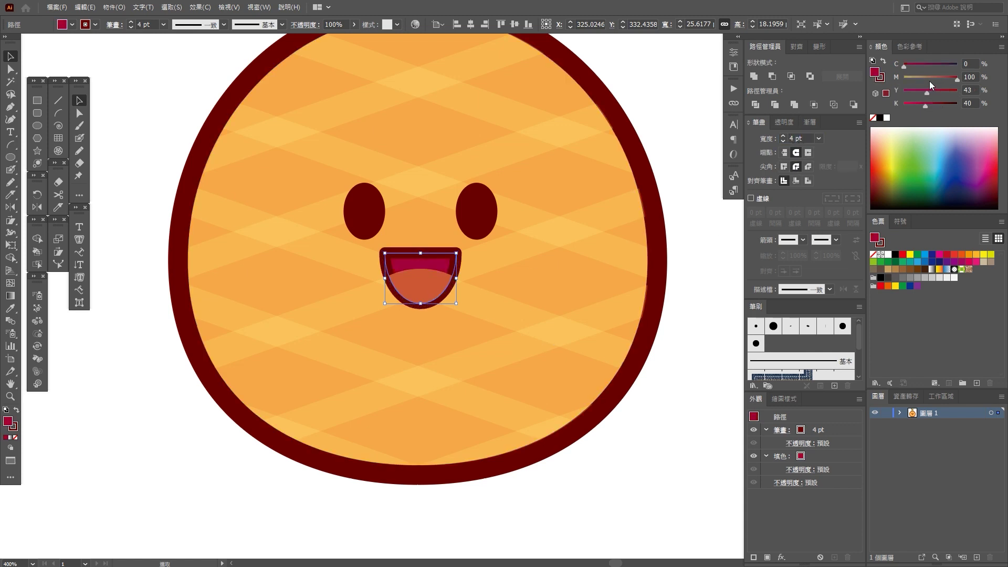
click(808, 180)
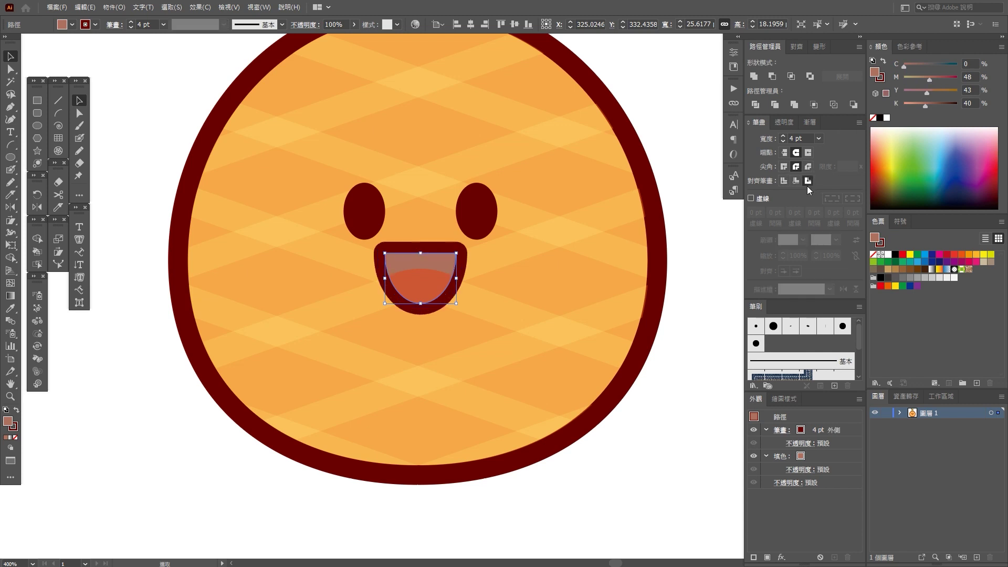
Step: Adjust the mouth fill to a deep red and lighten the tongue's orange
mouse_move(925, 105)
mouse_down()
mouse_move(903, 105)
mouse_move(937, 78)
mouse_up()
click(943, 90)
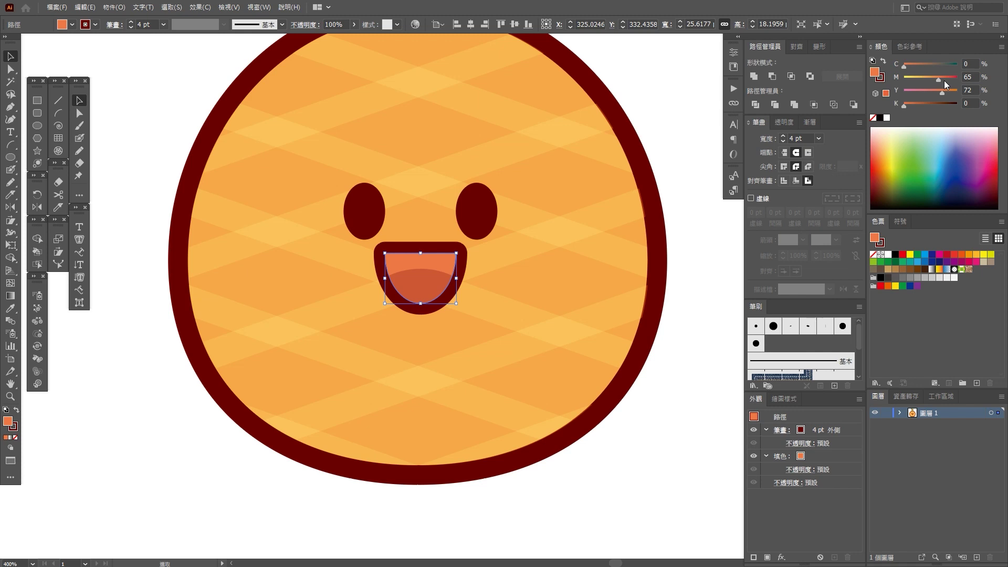
click(918, 105)
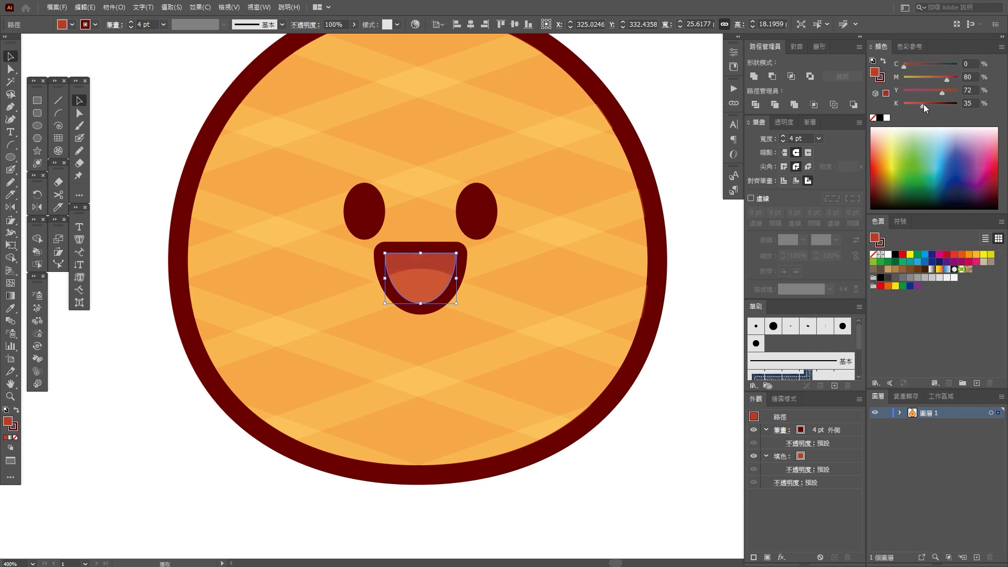
drag(917, 105, 915, 105)
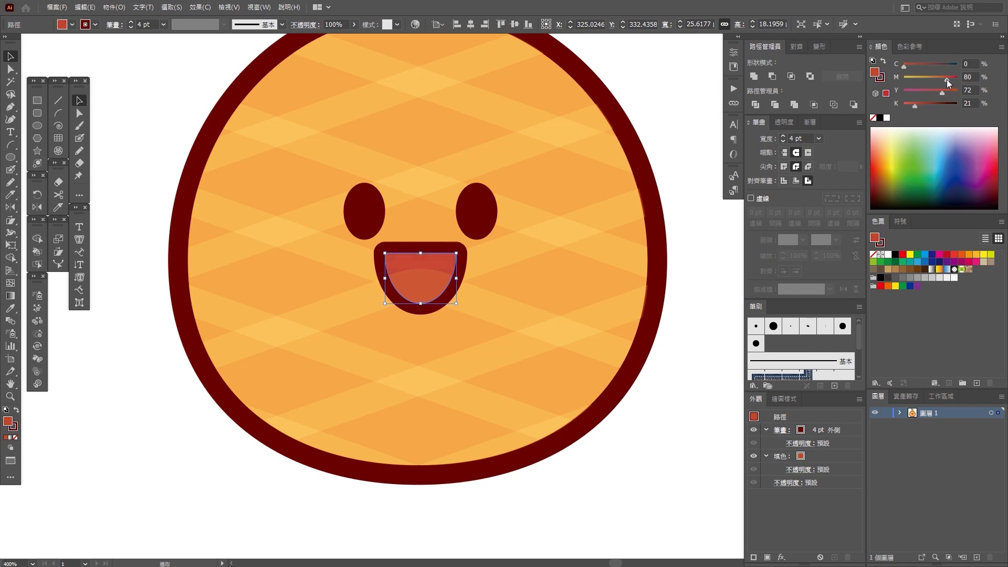
click(414, 286)
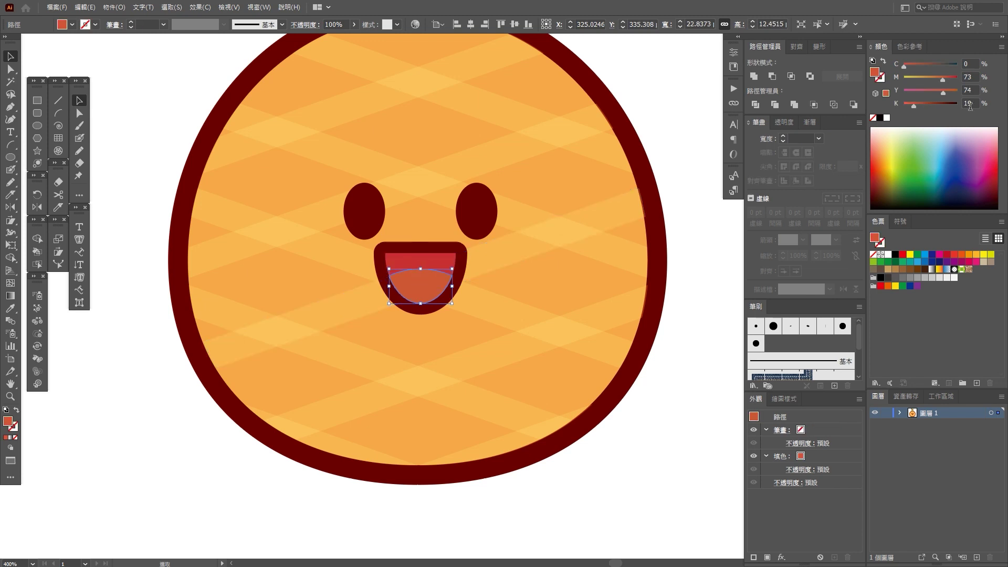
drag(915, 108, 901, 109)
scroll(621, 357, down, 3)
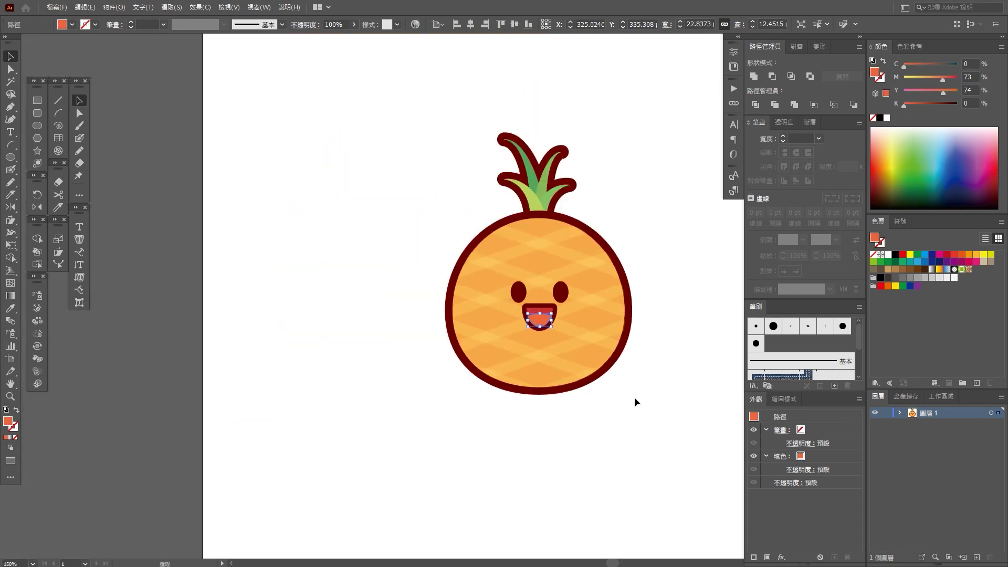
Step: Select both eyes and nudge them slightly upward
scroll(634, 397, down, 1)
click(634, 397)
scroll(548, 351, up, 3)
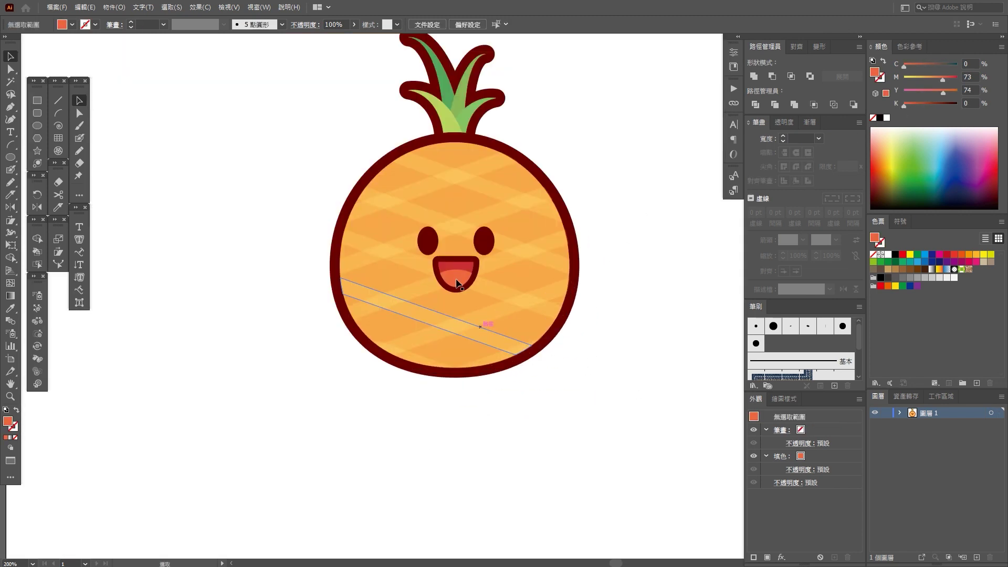
click(428, 240)
scroll(484, 251, up, 2)
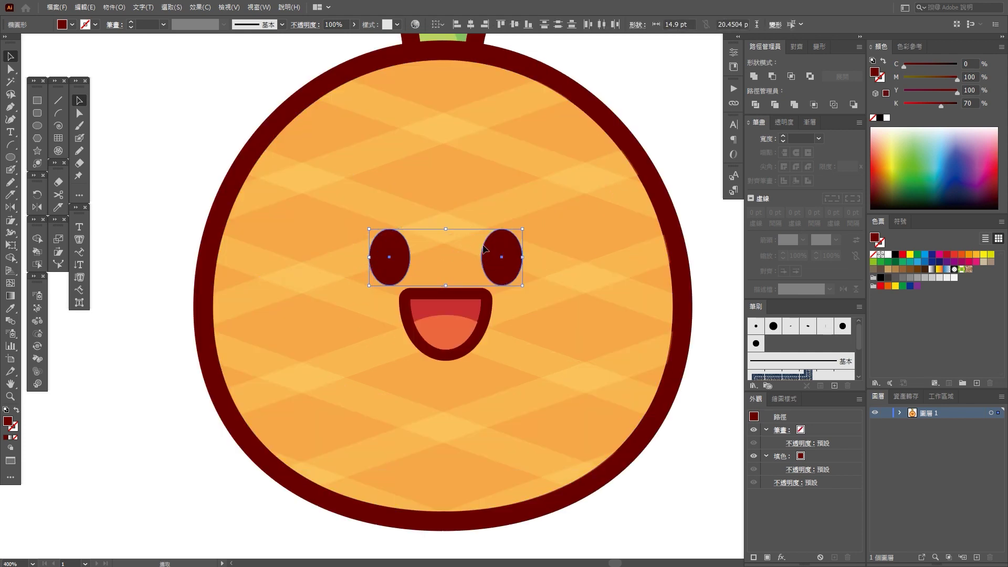
drag(486, 258, 485, 250)
Step: Scale each eye to 90% with Transform Each and reposition them
click(114, 7)
mouse_move(128, 19)
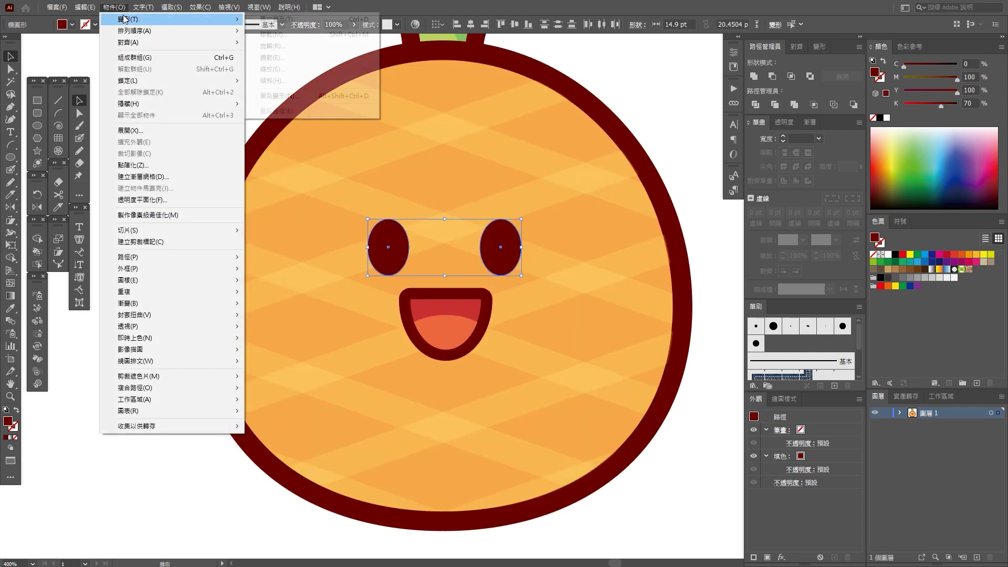
click(316, 95)
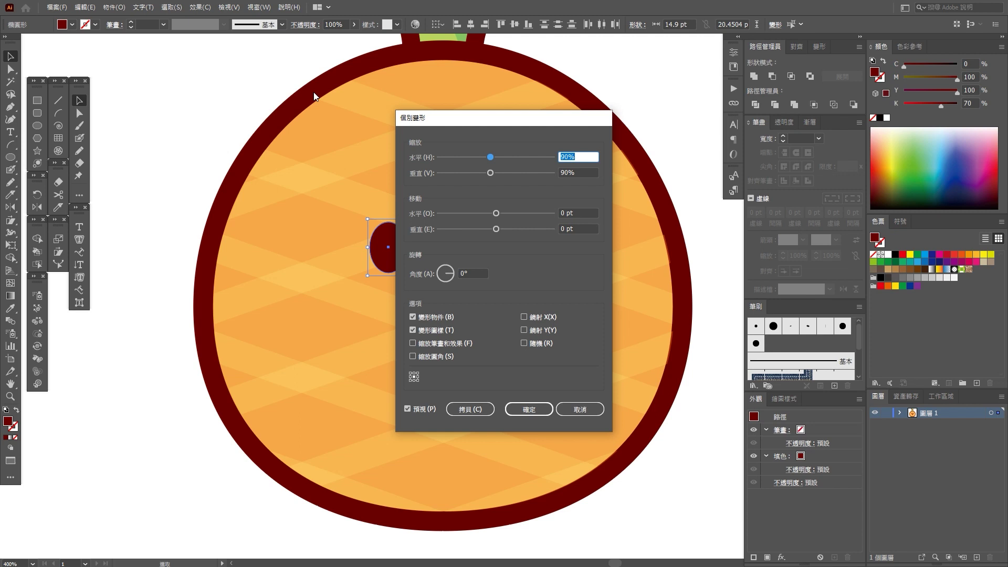
key(Return)
key(ctrl+0)
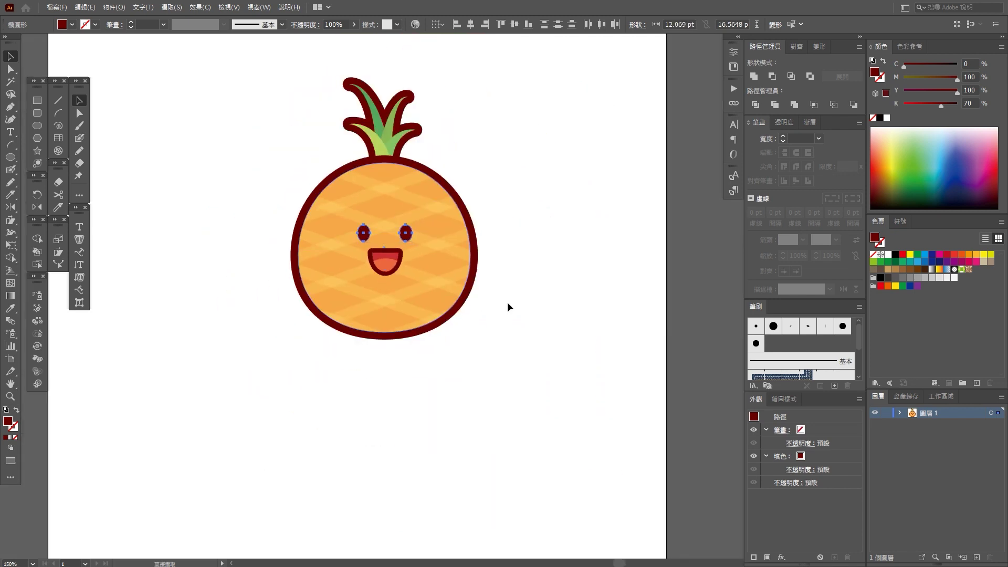
scroll(415, 246, up, 3)
drag(389, 212, 391, 222)
click(604, 449)
key(ctrl+1)
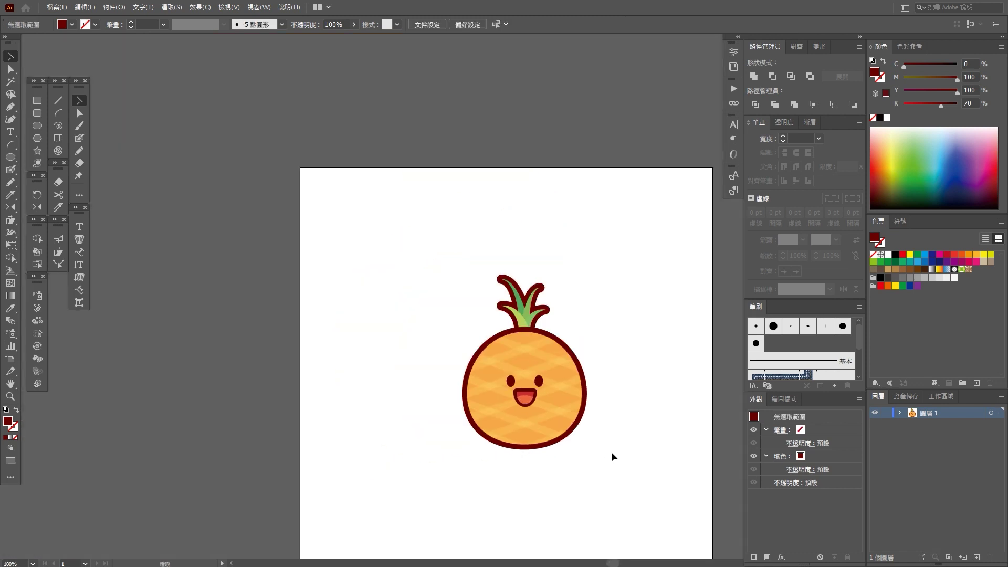
Step: Cut the eye tops off with a rectangle via Minus Front and place a copy on the other eye
drag(602, 448, 521, 350)
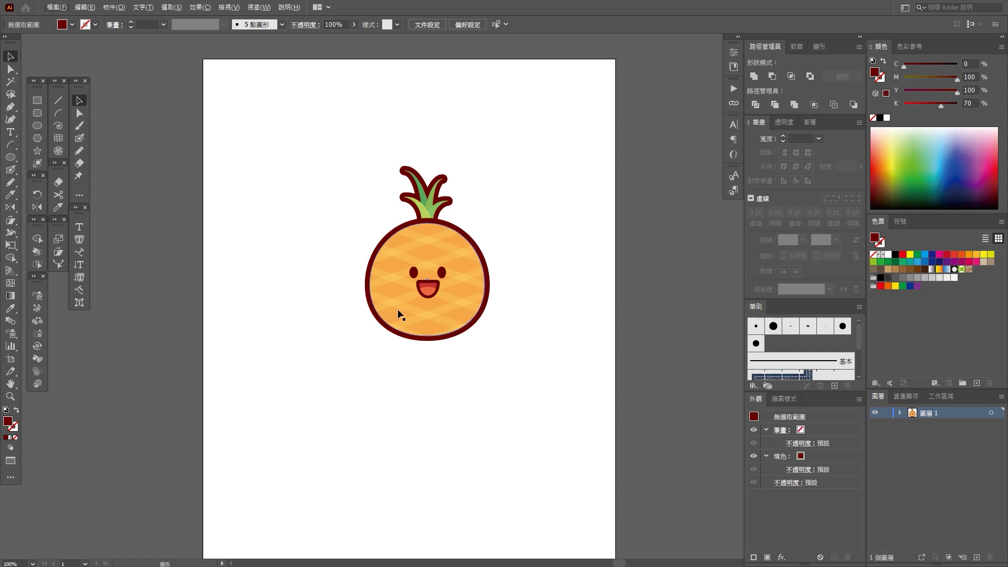
scroll(444, 300, up, 3)
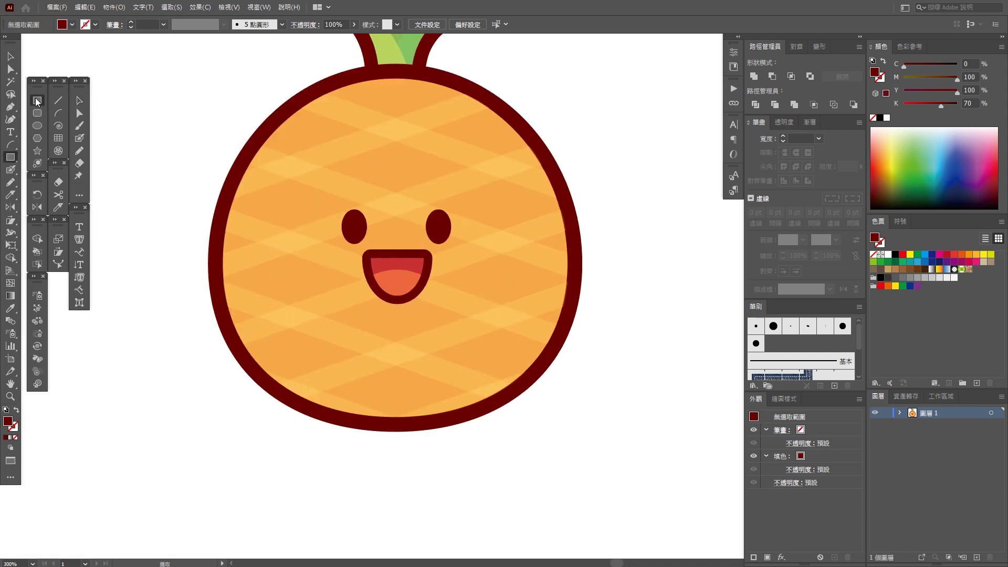
drag(320, 187, 486, 228)
click(9, 56)
shift+click(354, 237)
shift+click(440, 239)
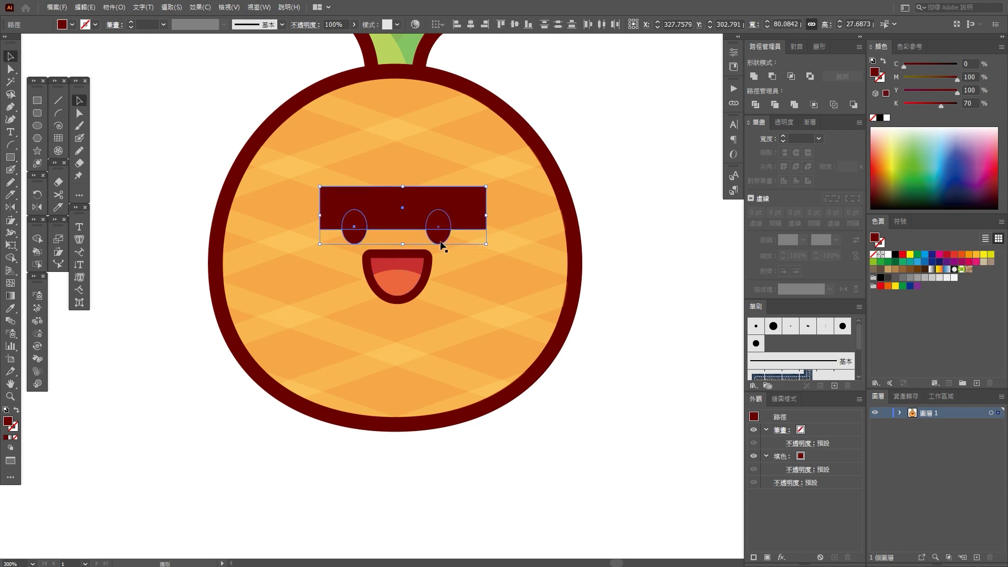
click(775, 104)
drag(354, 238, 436, 246)
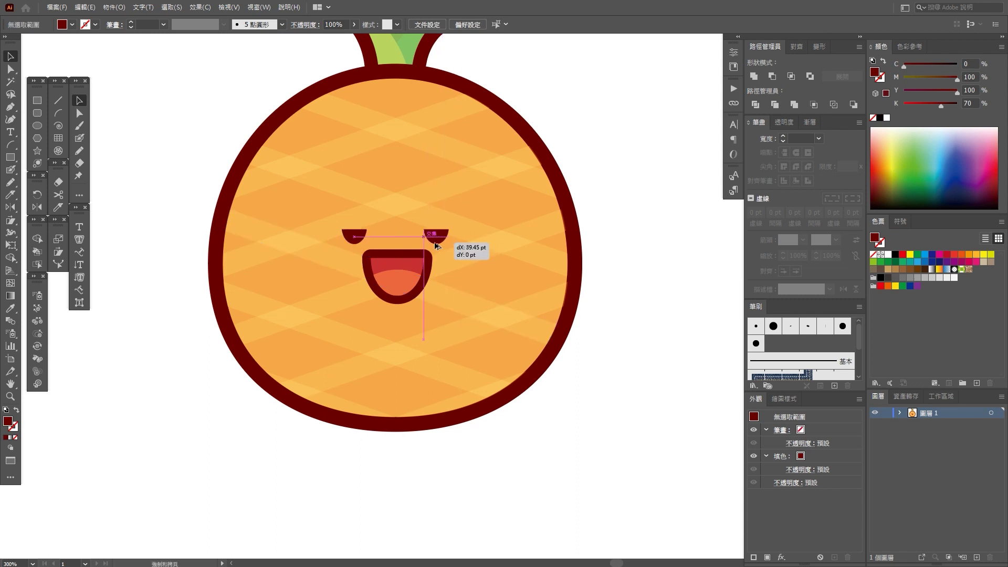
drag(436, 246, 436, 246)
scroll(562, 364, down, 3)
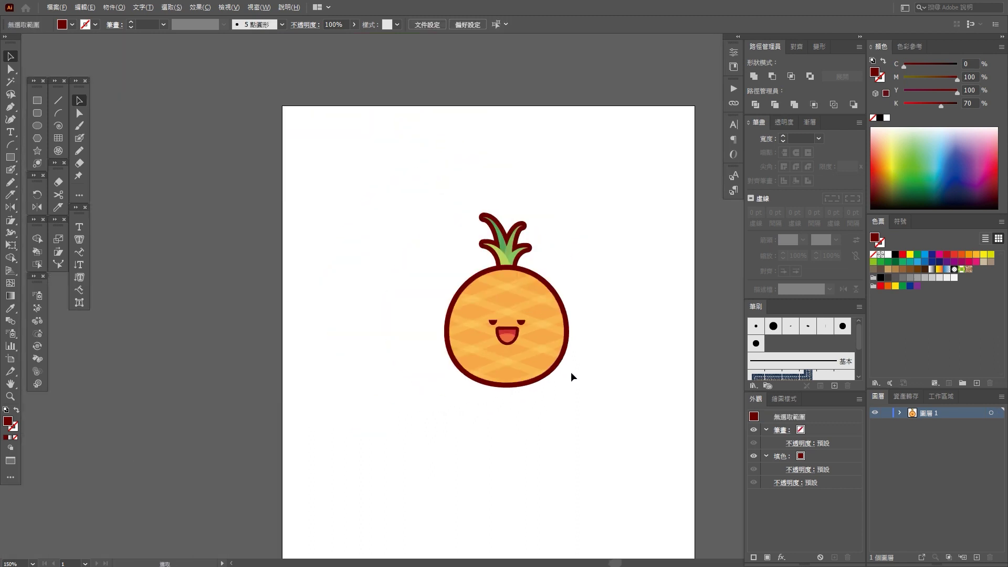
Step: Draw a curved arc left of the pineapple body to form an arm
scroll(535, 314, down, 1)
scroll(534, 314, up, 3)
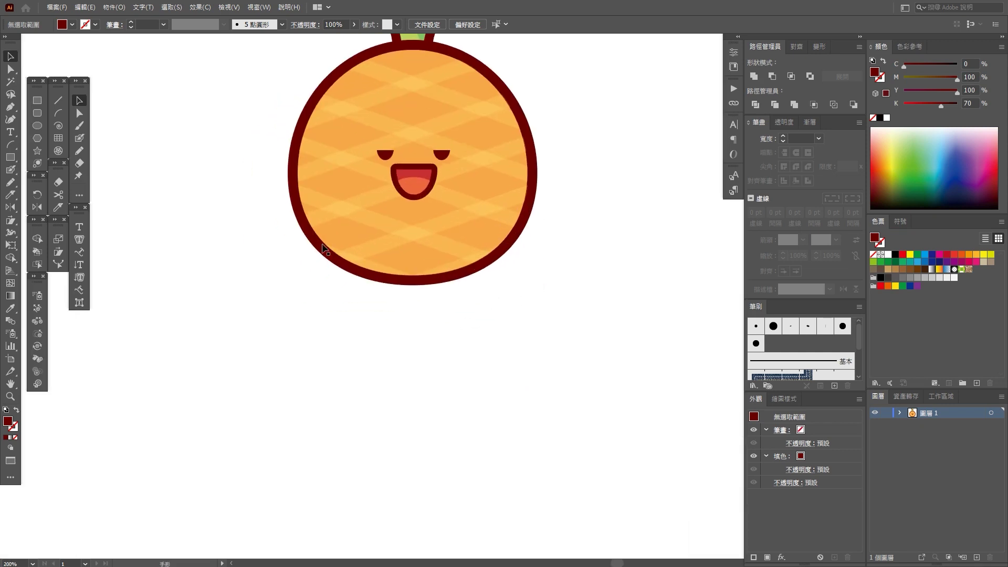
drag(167, 165, 133, 191)
drag(139, 228, 157, 277)
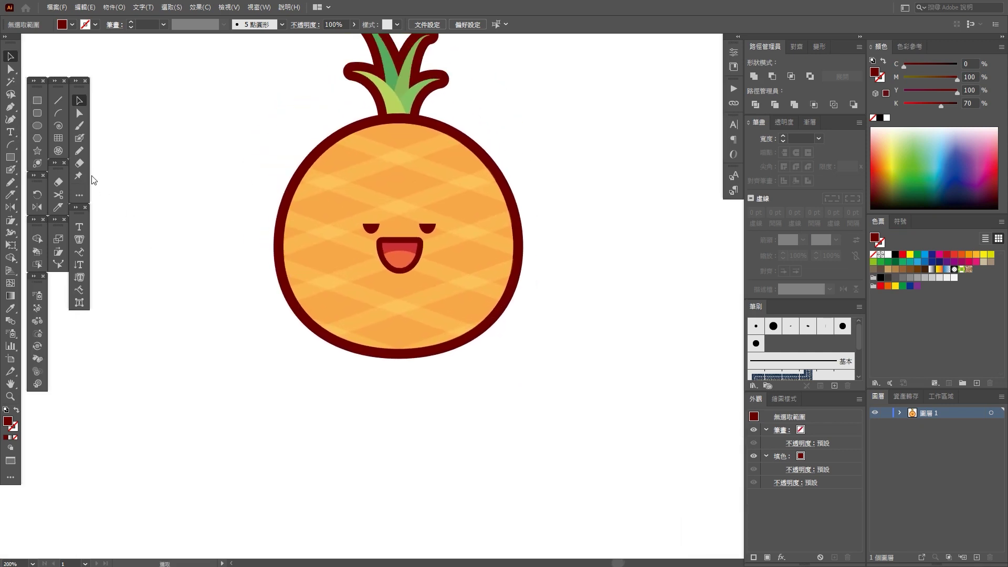
click(11, 147)
drag(244, 208, 278, 242)
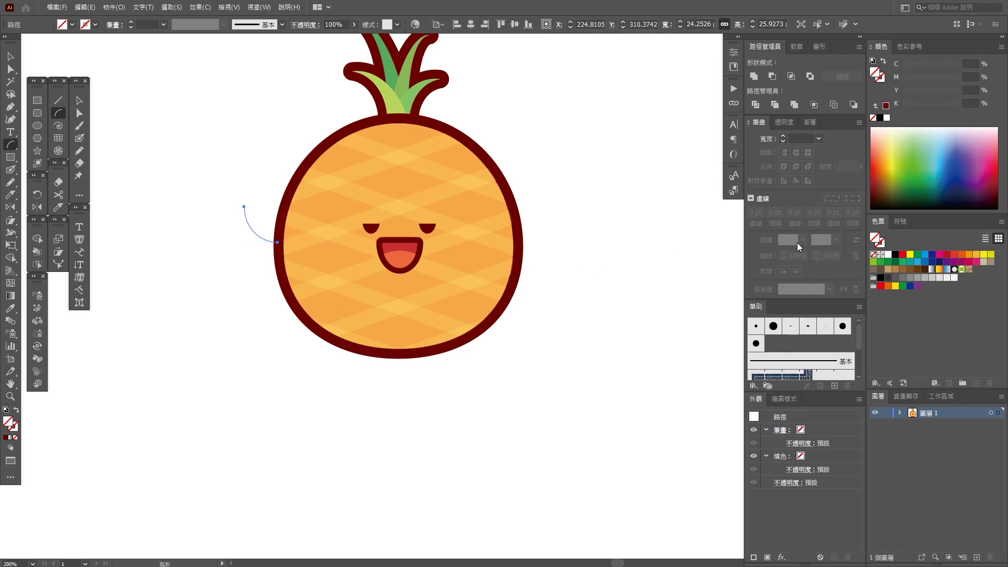
Step: Give the arm line a dark-red stroke with 8 pt width, then deselect it
click(876, 101)
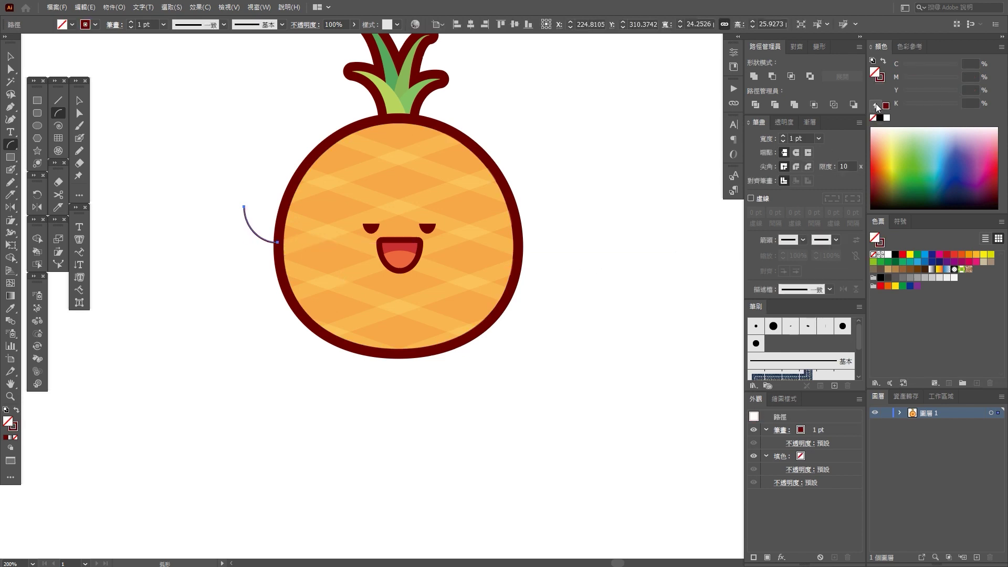
click(817, 243)
scroll(803, 335, down, 3)
scroll(803, 335, down, 2)
scroll(803, 329, down, 2)
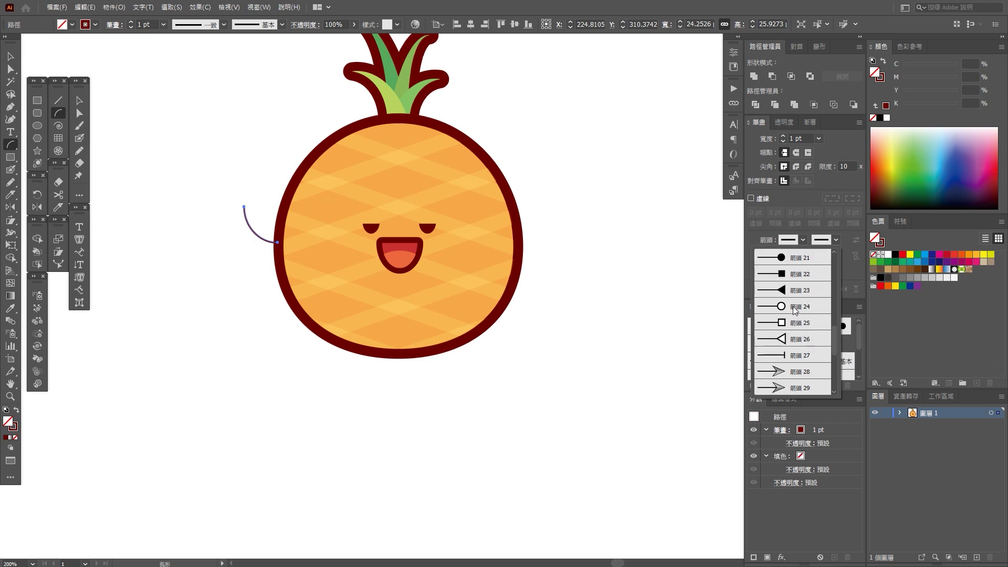
click(837, 185)
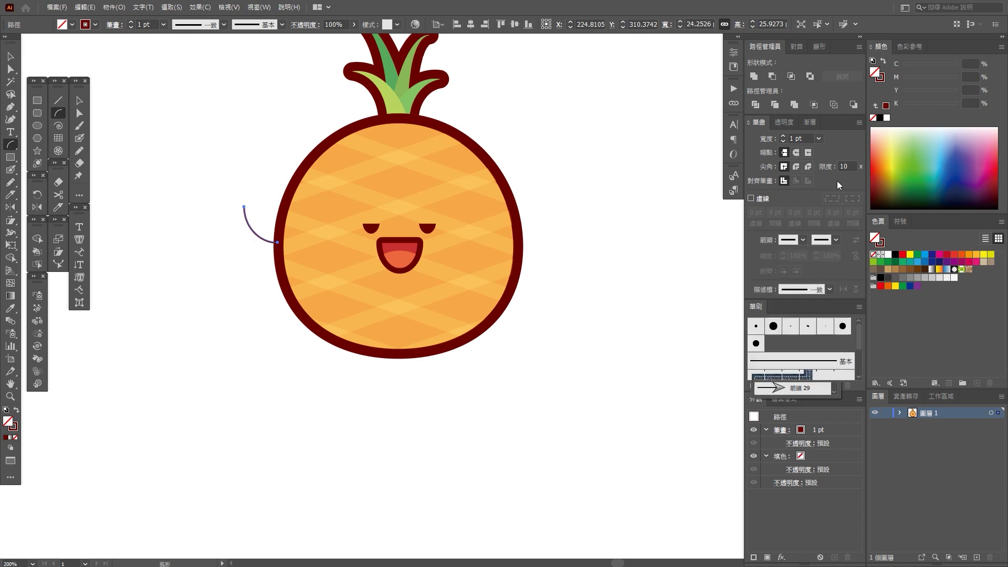
triple_click(783, 137)
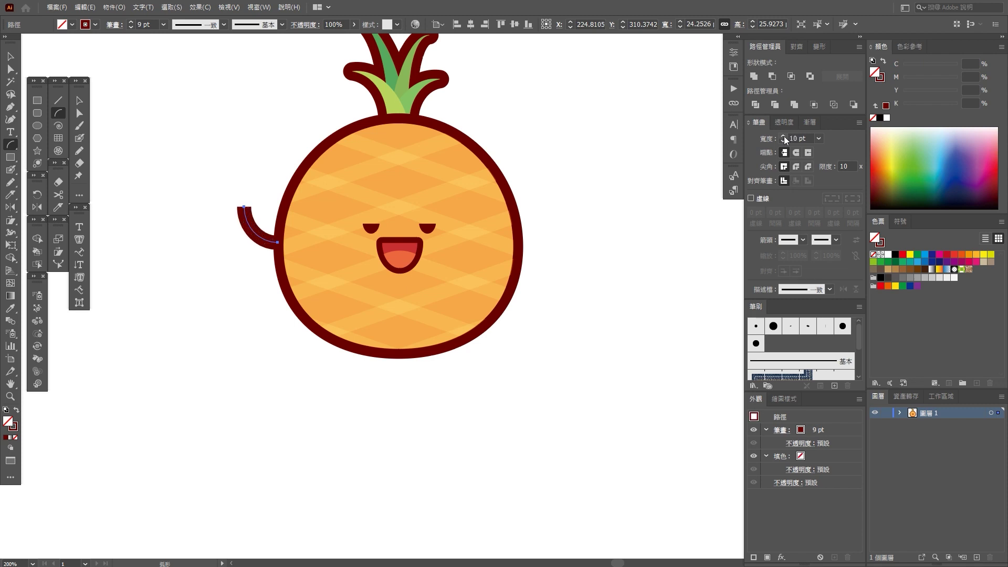
click(783, 142)
key(ctrl+shift+a)
scroll(304, 320, down, 3)
scroll(295, 236, up, 3)
scroll(294, 236, up, 2)
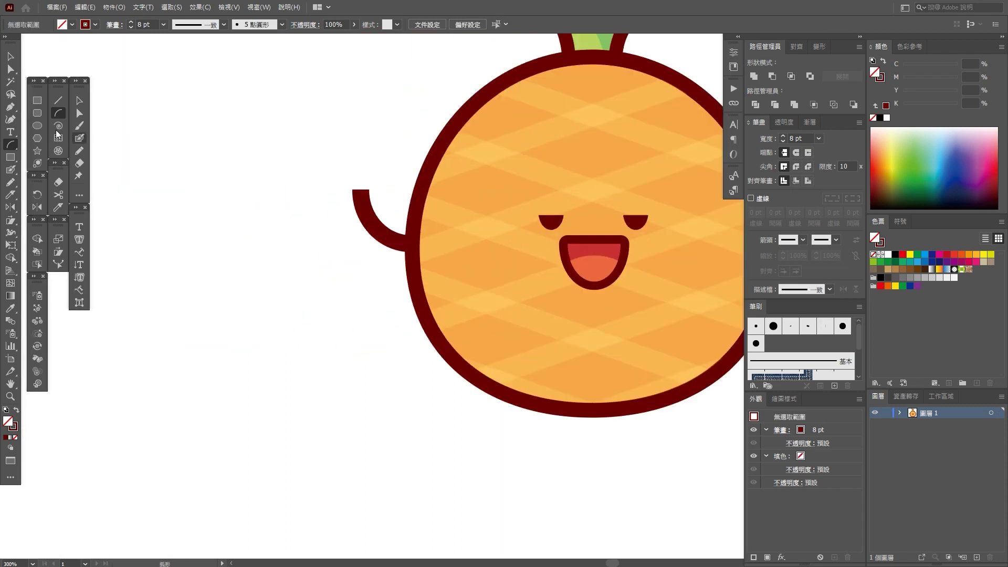
Step: Draw a white-filled dark-red ellipse and drag its anchors to flatten it into an oval
click(37, 125)
drag(200, 160, 287, 235)
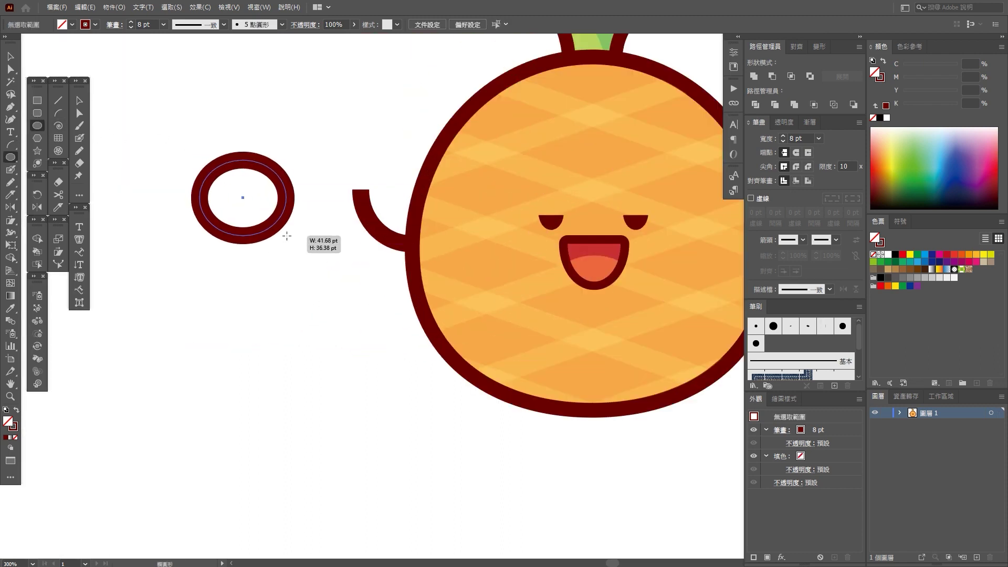
click(890, 120)
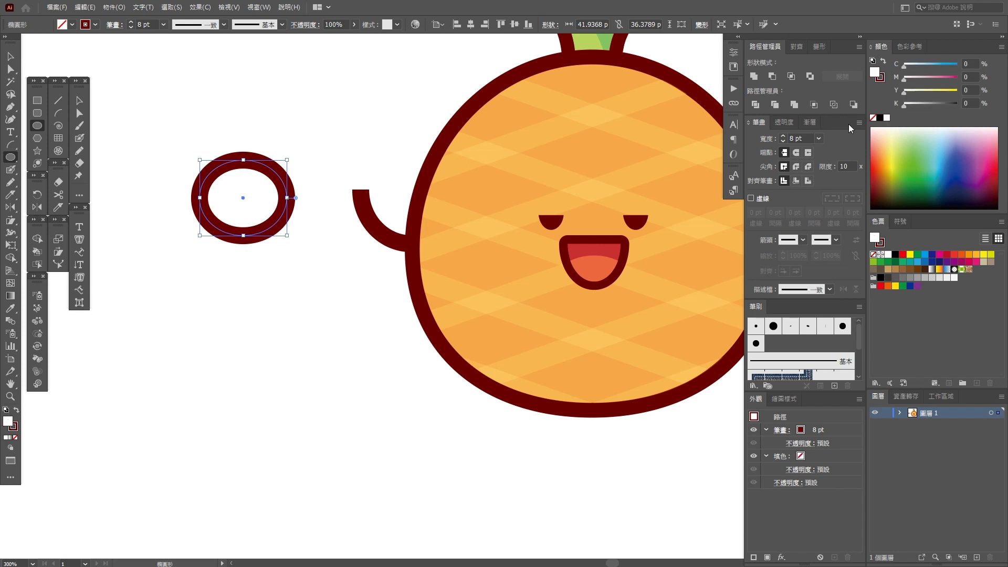
key(a)
scroll(181, 188, up, 3)
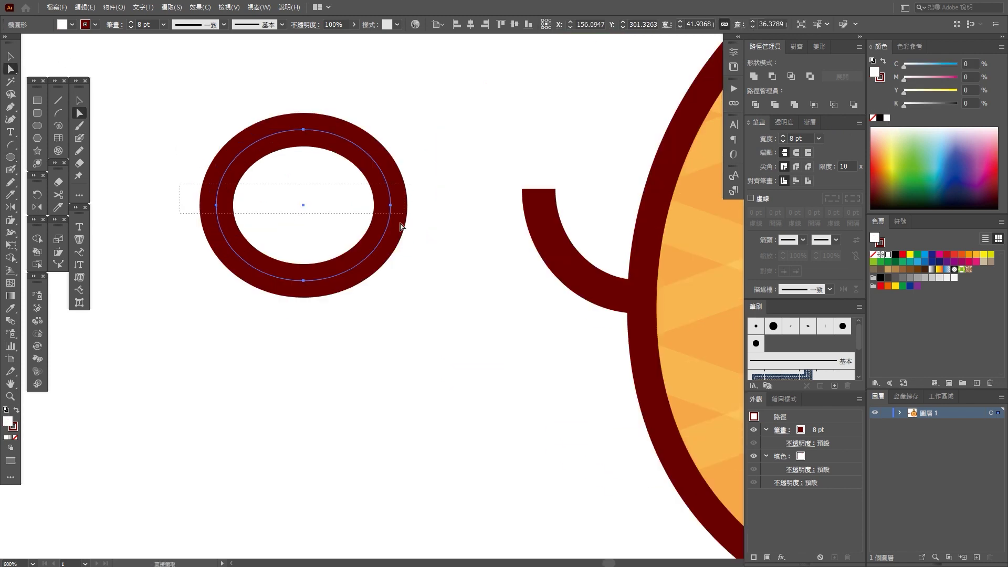
drag(391, 205, 395, 190)
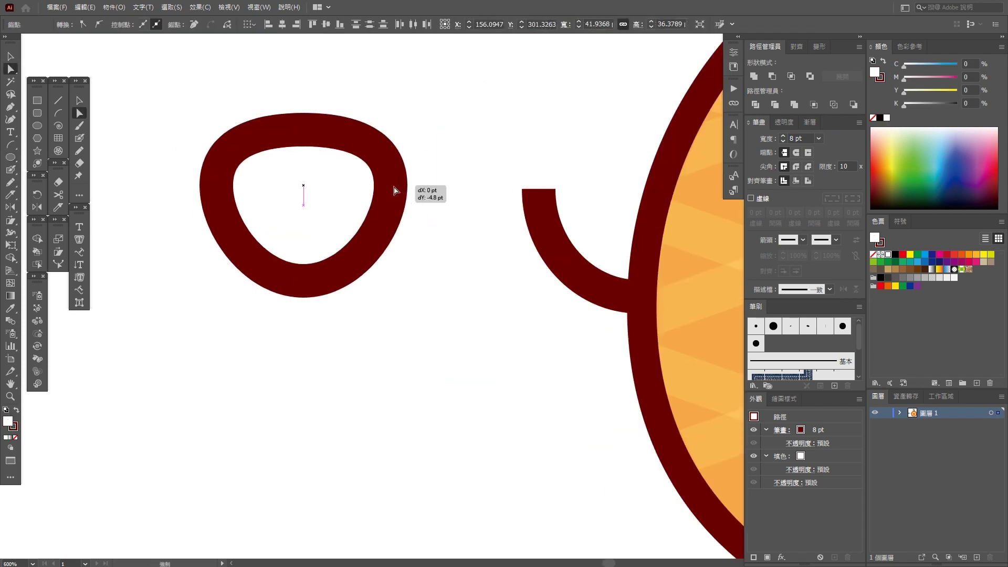
drag(304, 282, 304, 260)
Step: Make the palm solid dark red with no stroke, and draw a tall rounded finger above it
click(884, 64)
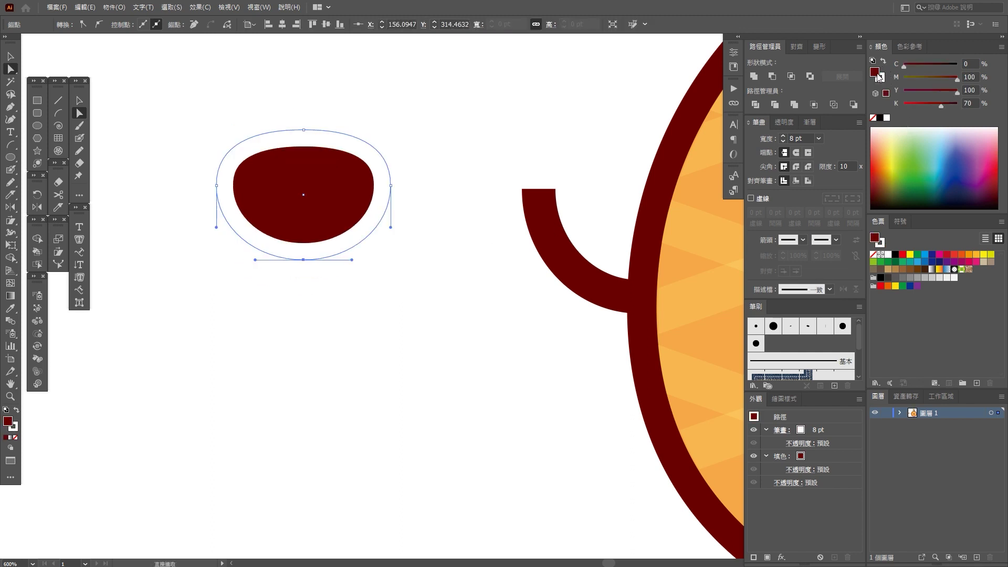
click(873, 118)
mouse_move(430, 205)
mouse_down()
mouse_move(429, 239)
mouse_move(398, 292)
mouse_up()
click(37, 113)
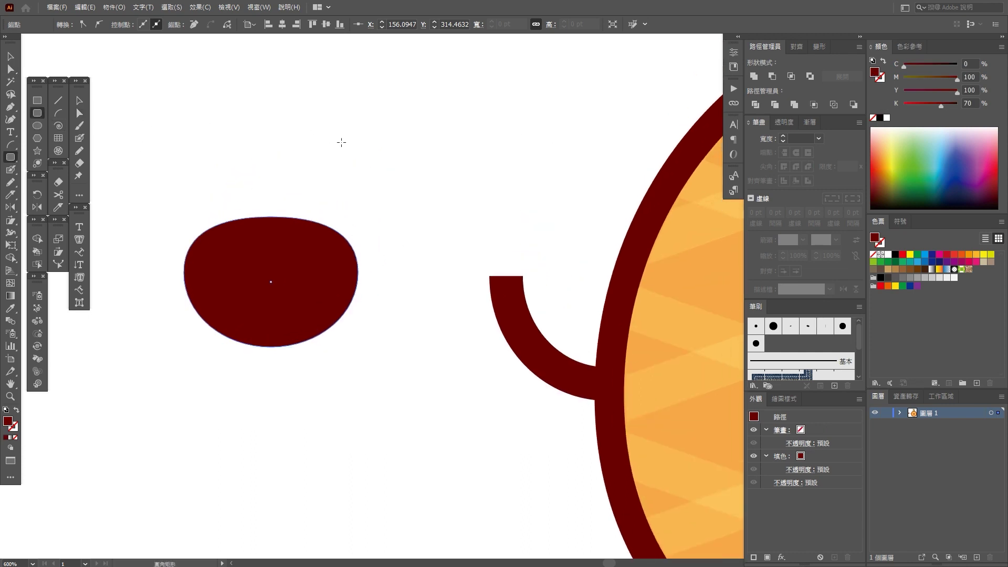
drag(311, 131, 358, 287)
Step: Alt-drag finger copies of varying heights, narrow all three, and add a shorter fourth finger
key(v)
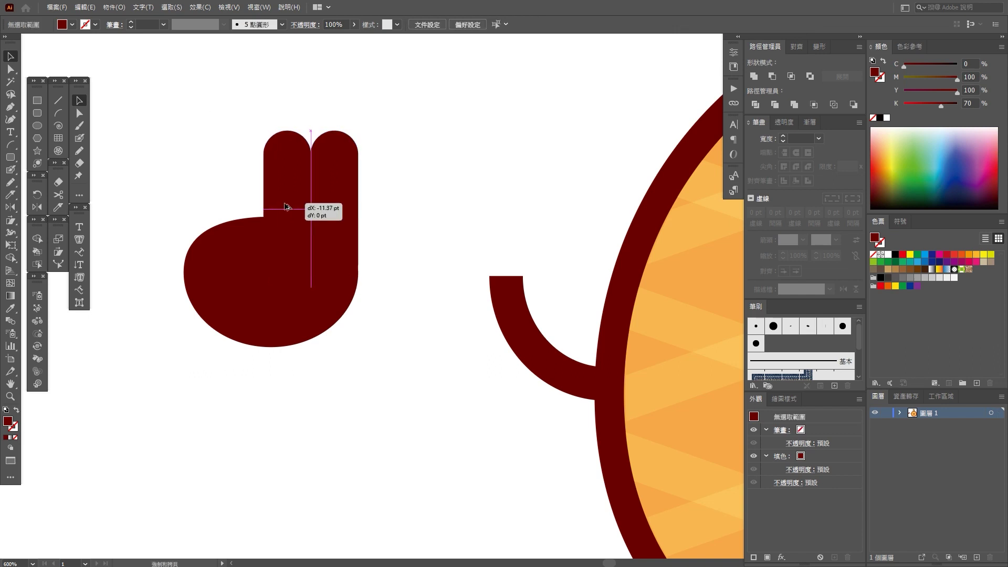
drag(327, 199, 275, 199)
drag(283, 132, 283, 121)
drag(293, 192, 231, 185)
mouse_move(230, 120)
mouse_down()
mouse_move(230, 147)
mouse_move(230, 131)
mouse_up()
drag(182, 157, 404, 181)
mouse_move(213, 209)
mouse_down()
mouse_move(227, 209)
mouse_move(198, 201)
mouse_up()
click(237, 201)
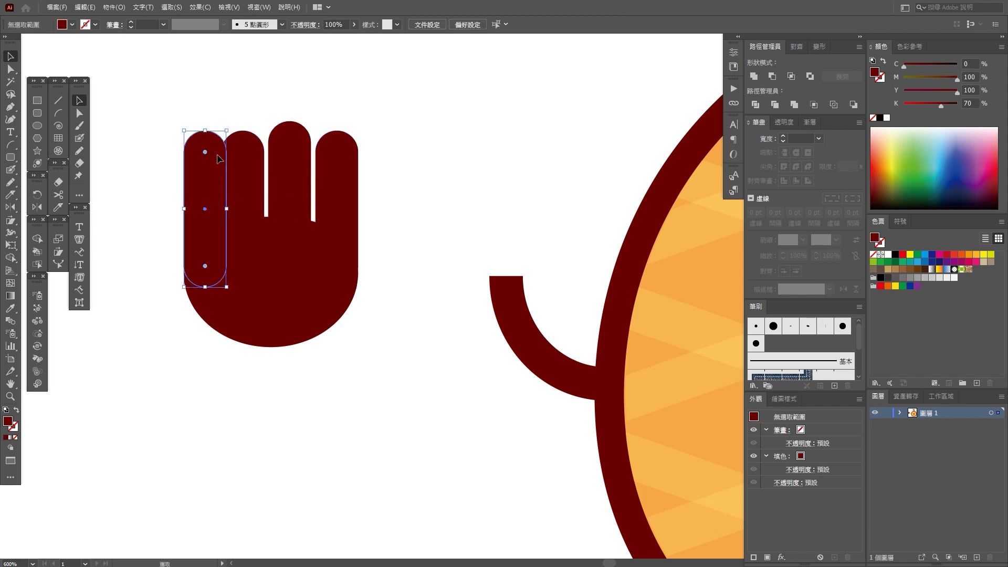
drag(205, 131, 201, 160)
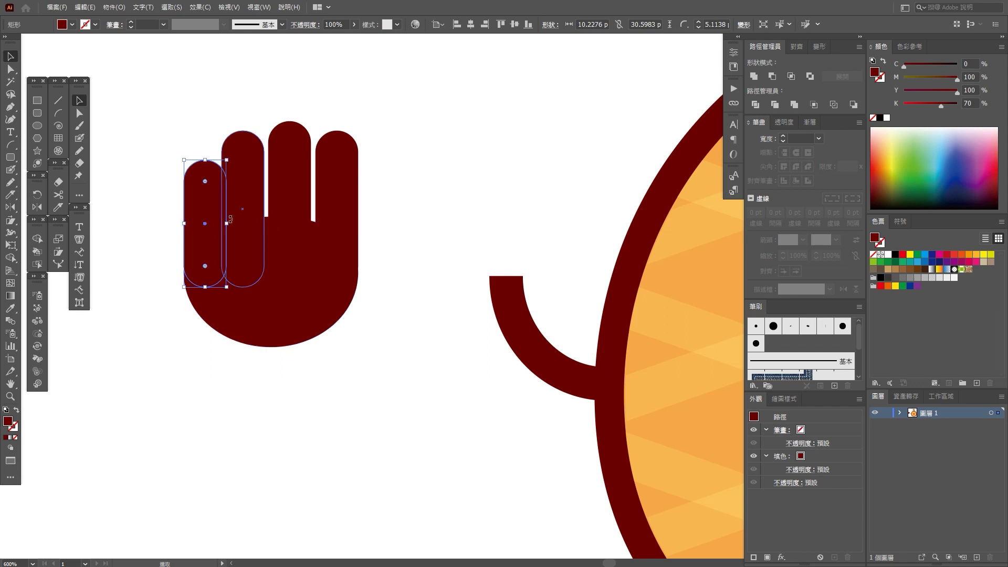
Step: Widen the palm oval to the right and nudge the fingers evenly into place
click(293, 281)
click(333, 300)
drag(363, 282, 370, 282)
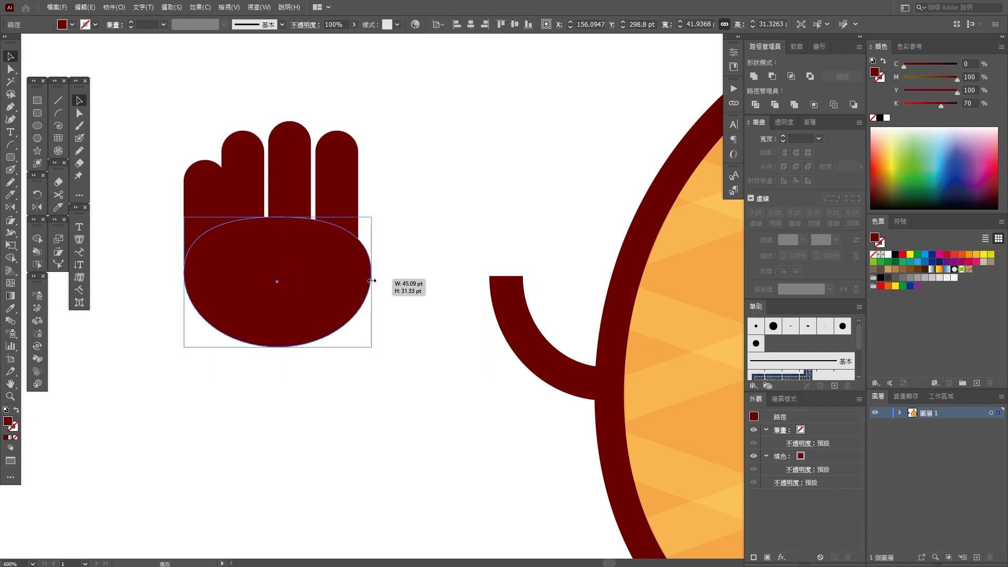
drag(354, 196, 366, 196)
mouse_move(288, 184)
mouse_down()
mouse_move(249, 182)
mouse_move(299, 198)
mouse_up()
shift+click(262, 192)
key(Right)
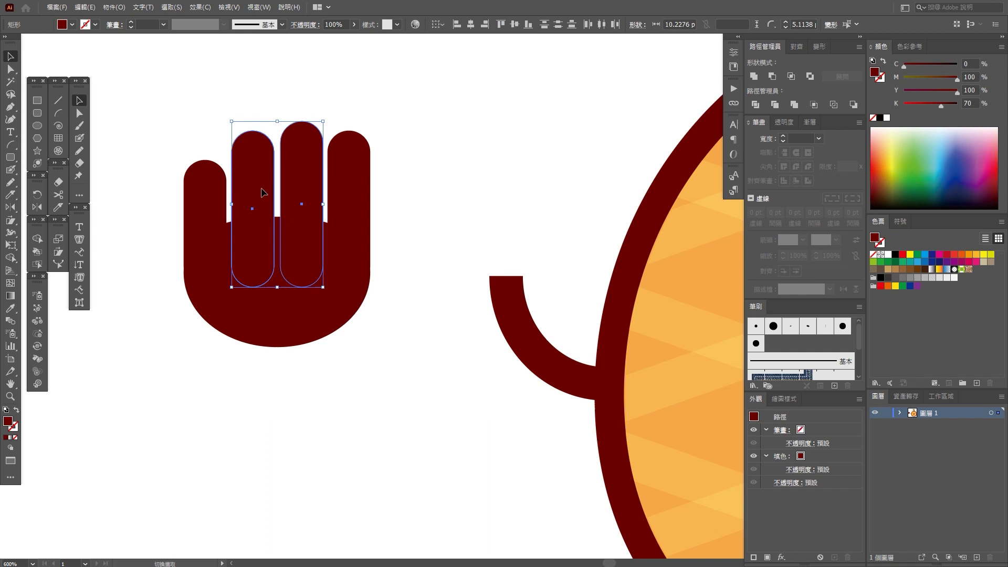
scroll(420, 189, down, 3)
Step: Alt-drag a spare copy of the hand, then Pathfinder Unite the fingers and palm
drag(416, 265, 336, 168)
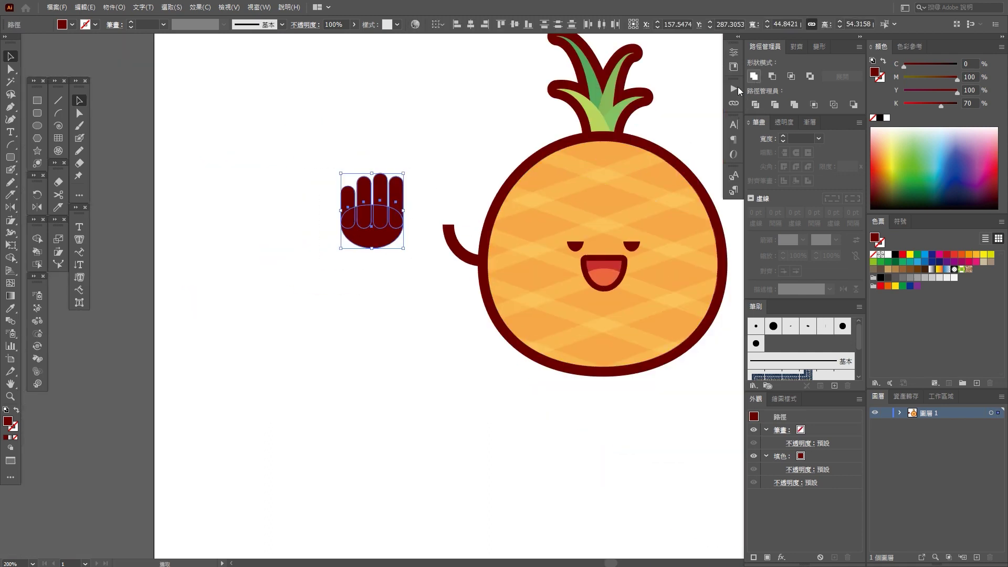
drag(382, 206, 262, 206)
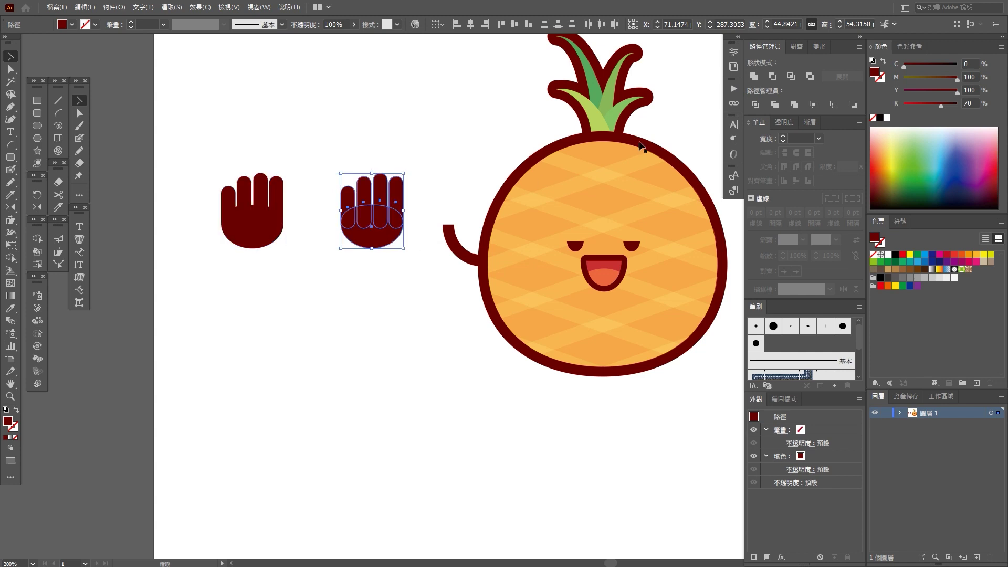
click(755, 77)
scroll(429, 223, up, 1)
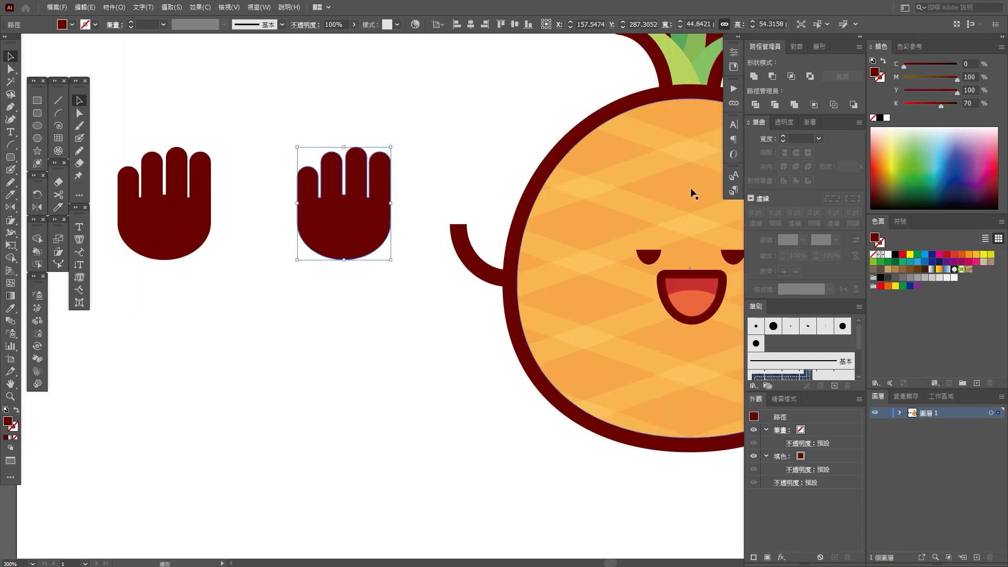
drag(427, 187, 371, 195)
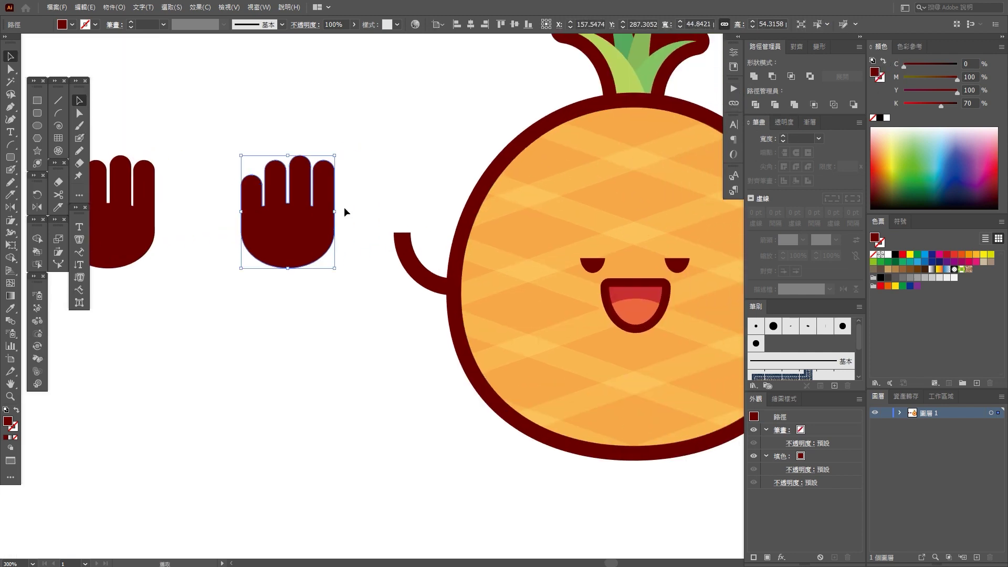
Step: Make the hand white with a 6 pt dark-red stroke aligned outside
click(878, 75)
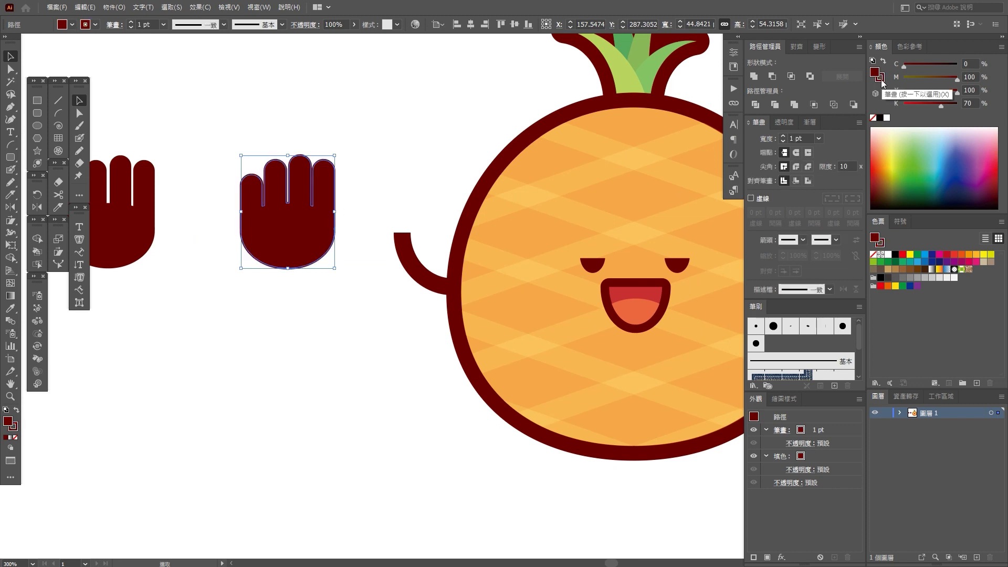
click(887, 118)
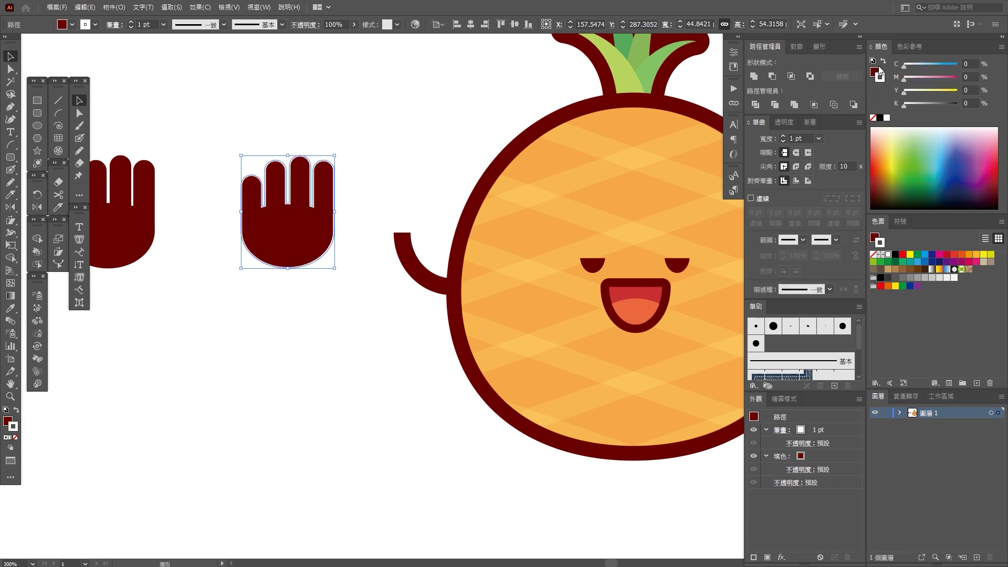
click(883, 63)
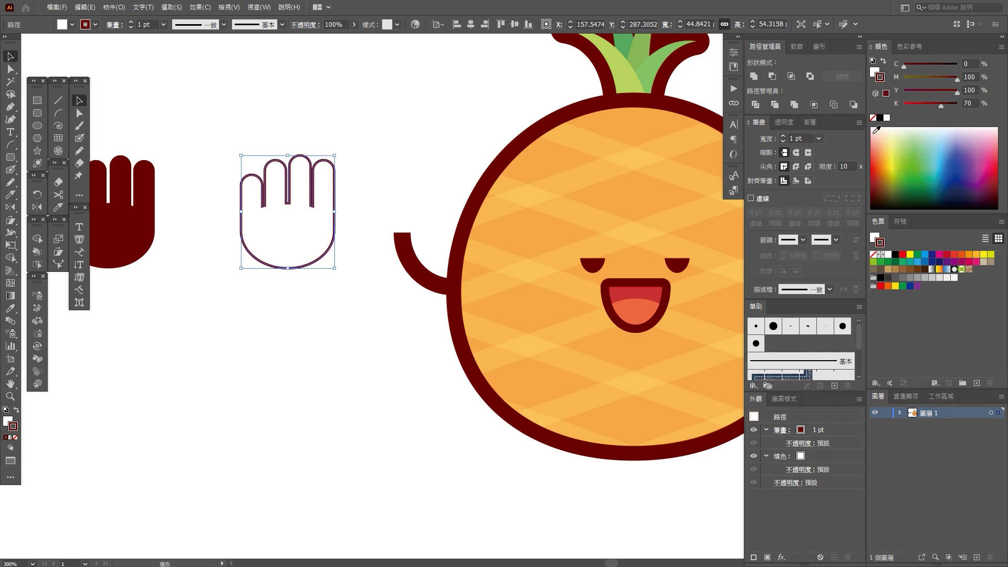
click(808, 182)
click(801, 138)
key(Up)
key(Up)
key(Up)
key(Up)
key(Up)
scroll(343, 339, down, 2)
Step: Draw a rounded-rectangle thumb at the hand's lower right, tilted about 35 degrees
drag(319, 271, 372, 255)
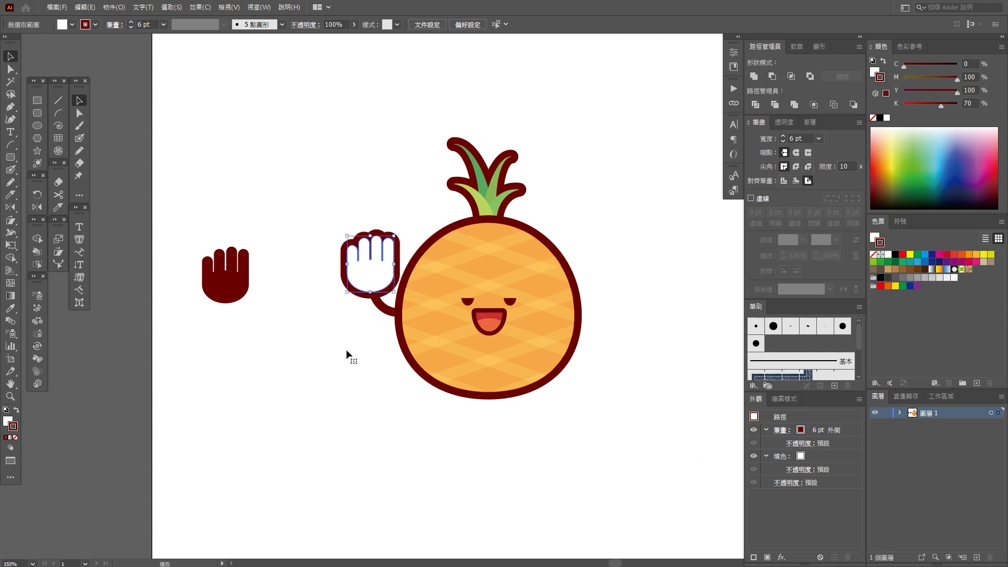
scroll(366, 373, down, 1)
drag(369, 310, 321, 331)
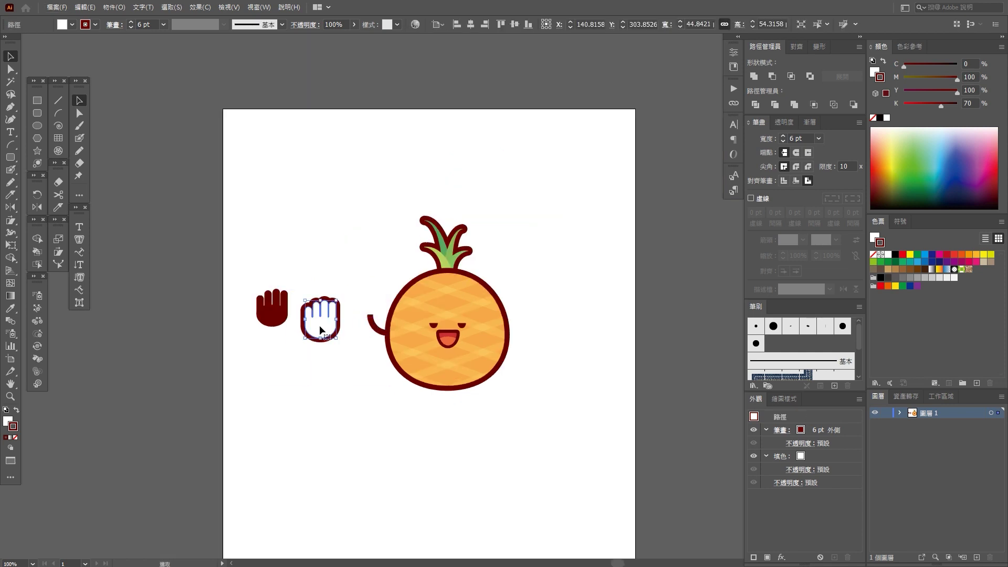
scroll(345, 333, up, 4)
click(349, 318)
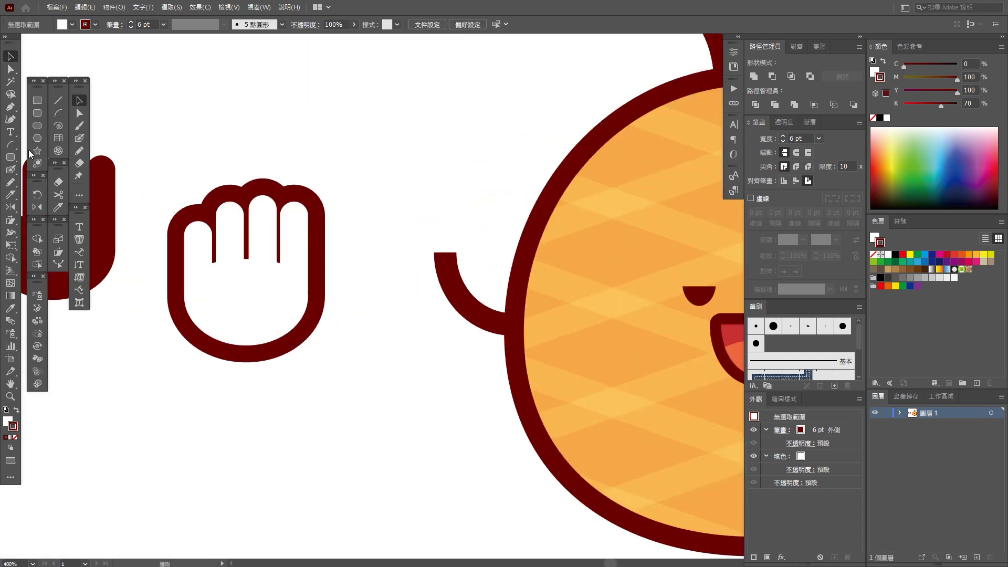
drag(276, 274, 334, 309)
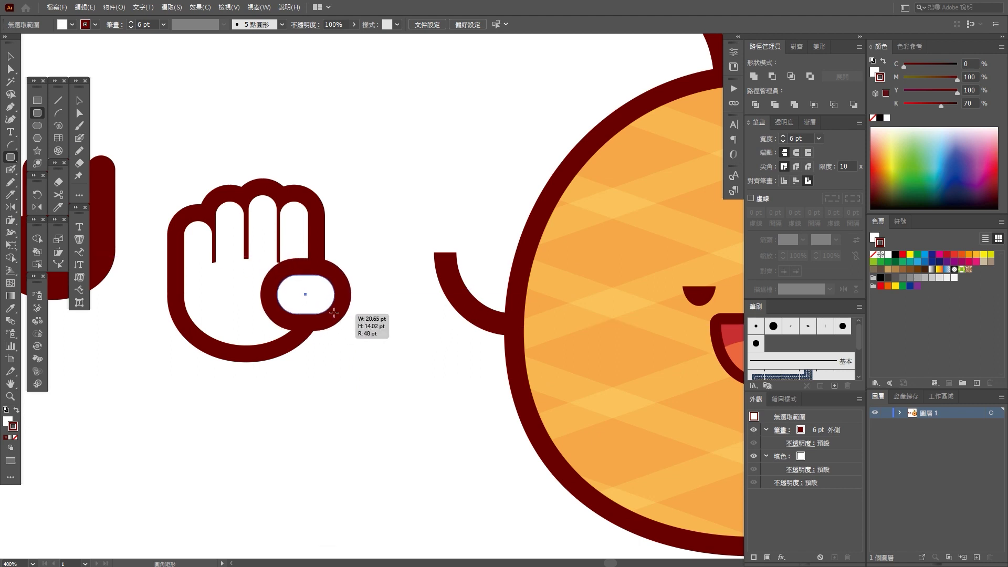
click(11, 56)
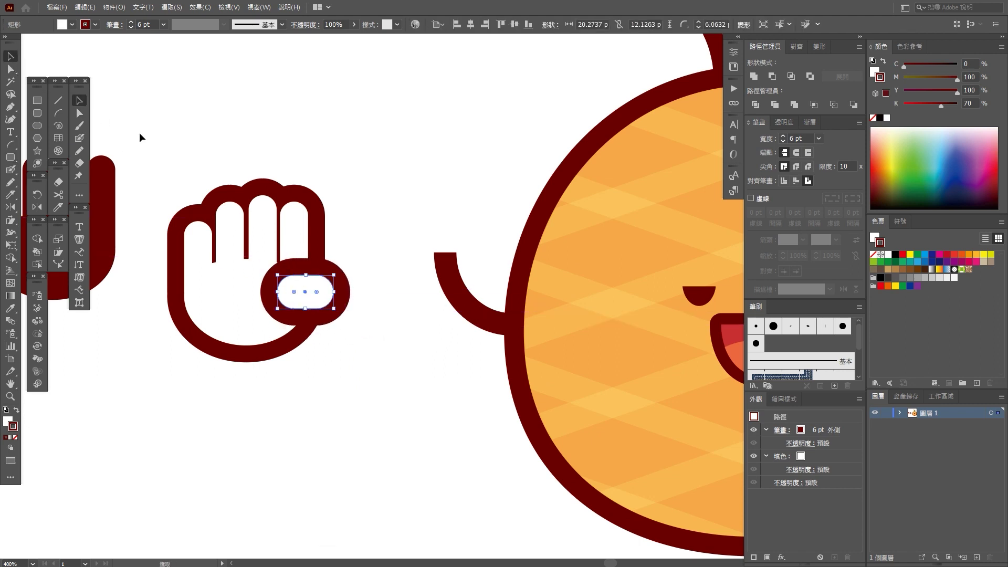
mouse_move(336, 314)
mouse_down()
mouse_move(349, 290)
mouse_move(320, 311)
mouse_move(337, 322)
mouse_move(255, 357)
mouse_up()
click(353, 294)
Step: Enlarge the thumb and Pathfinder Unite it with the white hand
shift+click(260, 285)
click(307, 311)
click(338, 394)
click(266, 327)
click(753, 76)
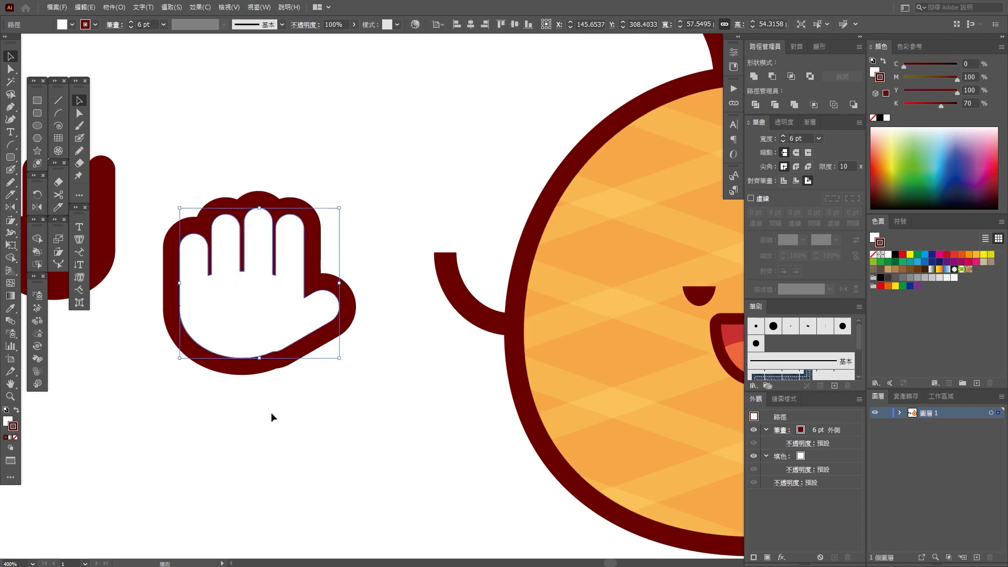
Step: Move the glove up beside the pineapple's face and scale it down to fit the arm
drag(242, 312, 442, 216)
key(a)
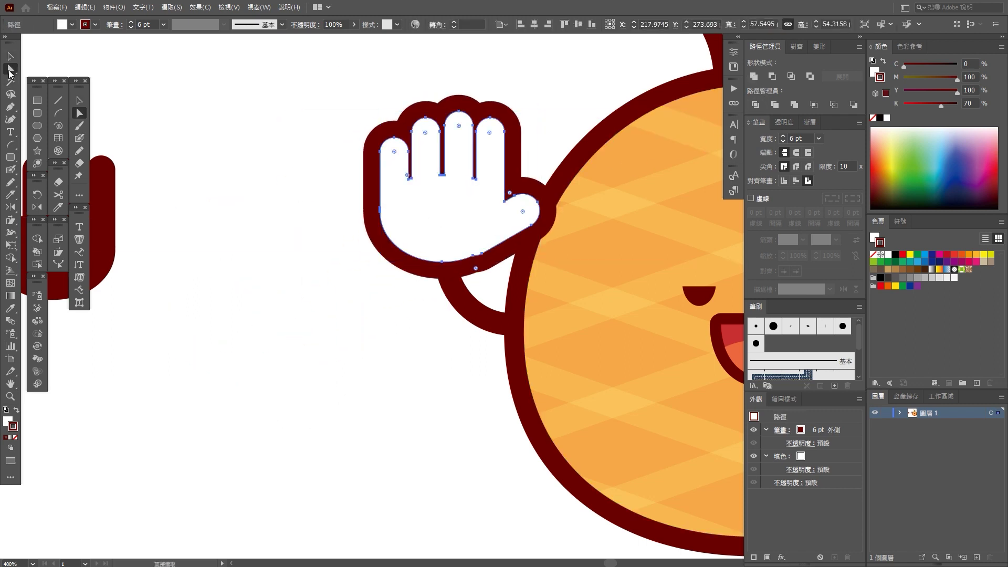
scroll(501, 272, up, 3)
click(415, 215)
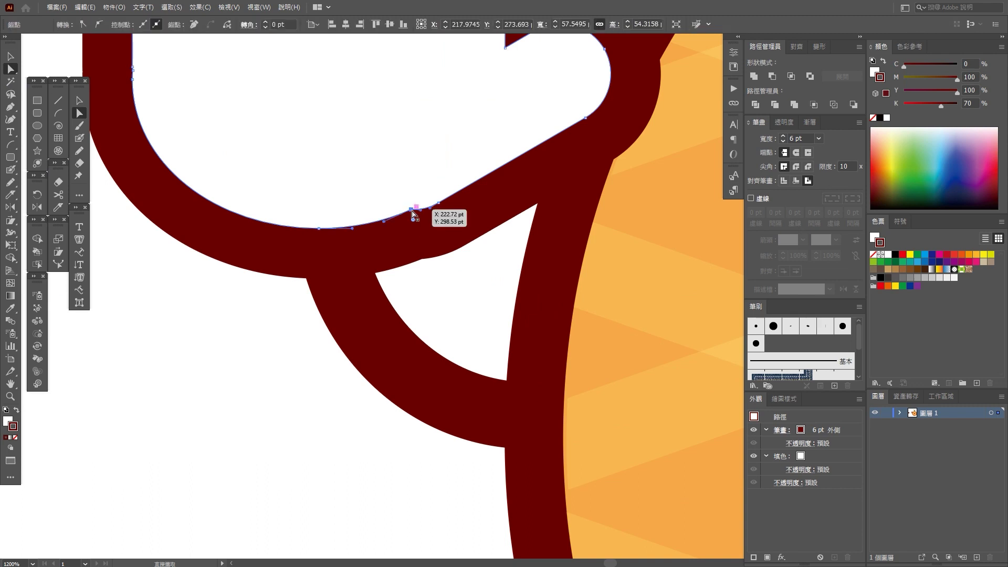
click(222, 394)
key(ctrl+0)
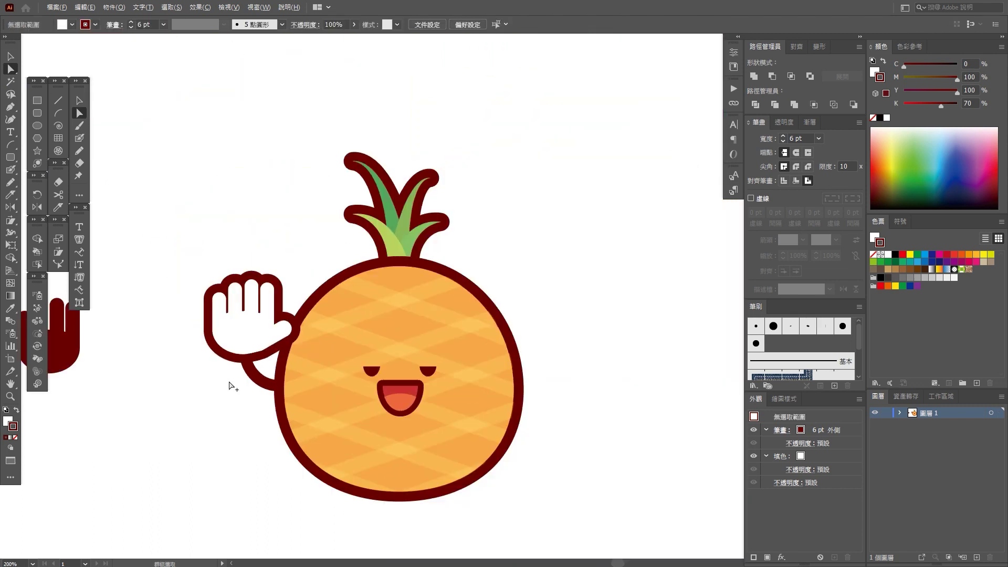
click(257, 338)
mouse_move(292, 279)
mouse_down()
mouse_move(258, 304)
mouse_move(263, 284)
mouse_move(294, 318)
mouse_up()
Step: Add a small outlined oval cuff at the glove's base
click(207, 333)
scroll(207, 332, up, 2)
click(36, 127)
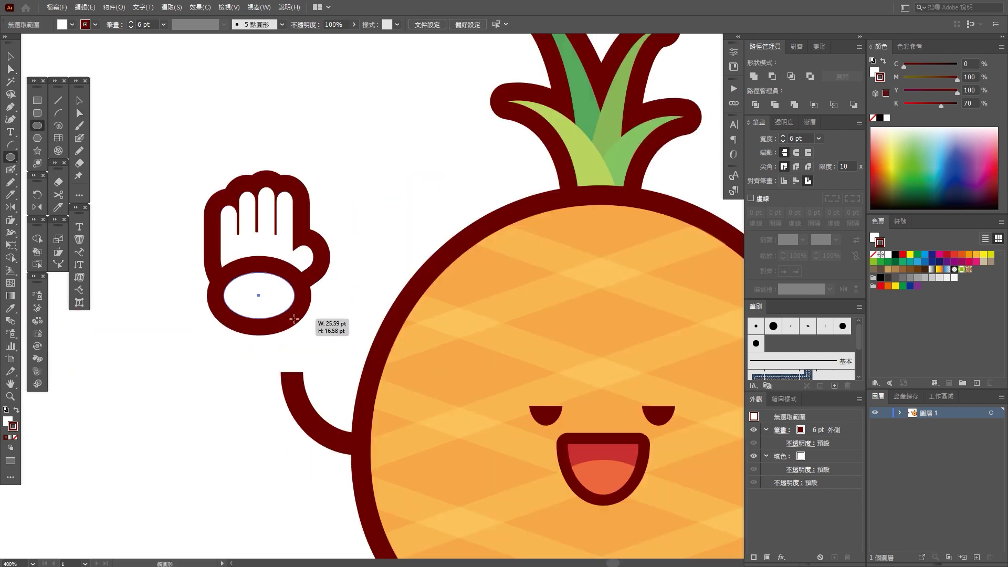
click(6, 58)
drag(303, 296, 282, 319)
key(ctrl+z)
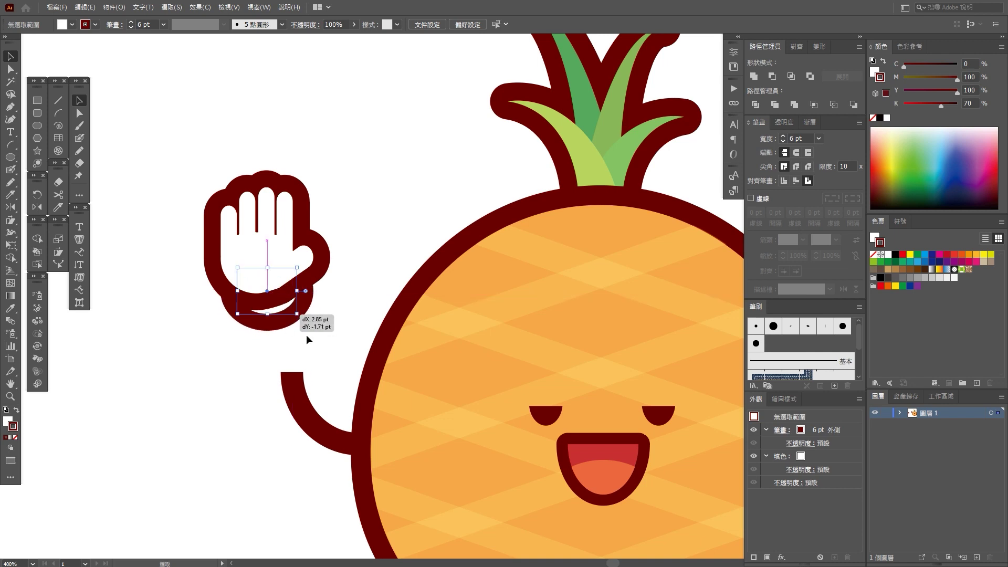
Step: Move the gloved hand onto the end of the raised arm and deselect
drag(248, 230, 274, 293)
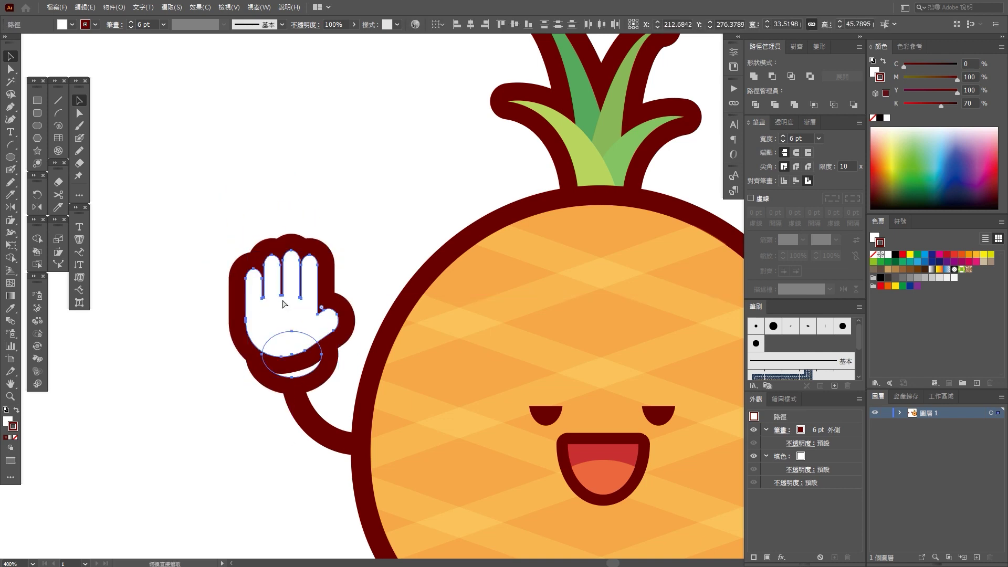
drag(283, 303, 278, 327)
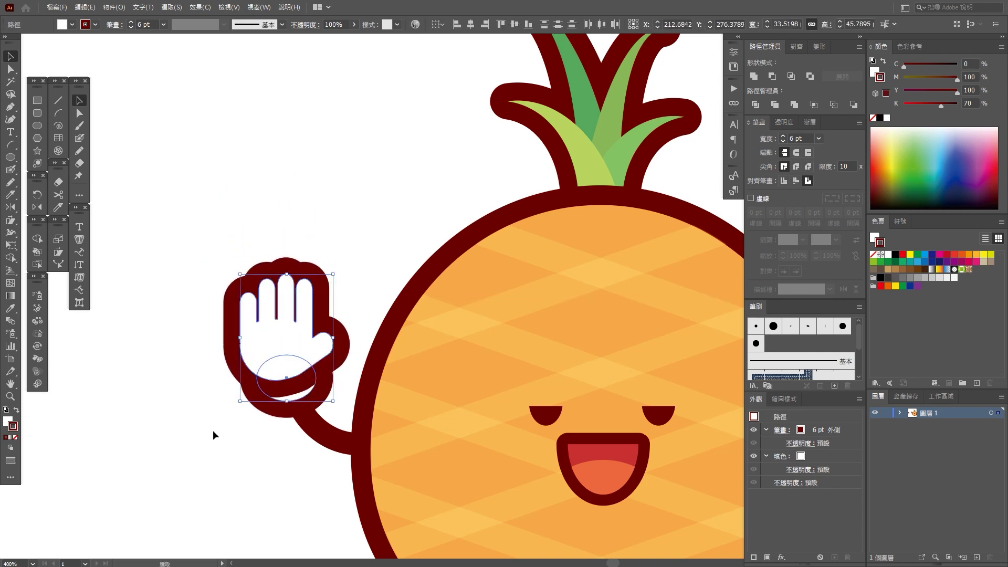
click(212, 430)
scroll(214, 430, down, 2)
scroll(221, 399, down, 1)
scroll(236, 345, down, 1)
scroll(239, 355, down, 1)
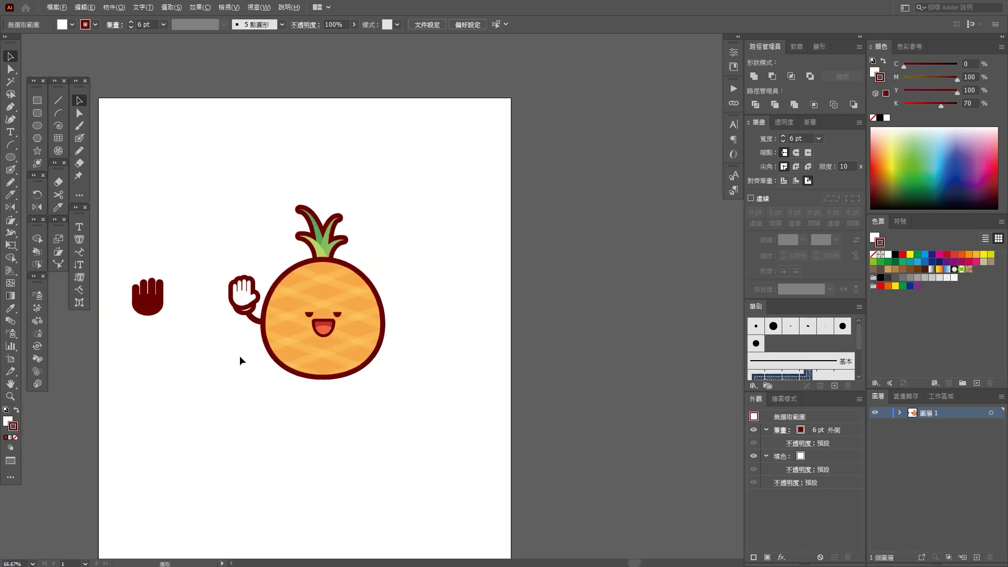
Step: Copy the waving glove, rotate it 90° sideways, and rest it on the belly
scroll(239, 354, up, 1)
drag(214, 199, 262, 326)
mouse_move(256, 289)
alt+mouse_down()
mouse_move(519, 346)
mouse_move(567, 298)
alt+mouse_up()
drag(506, 341, 398, 345)
click(483, 364)
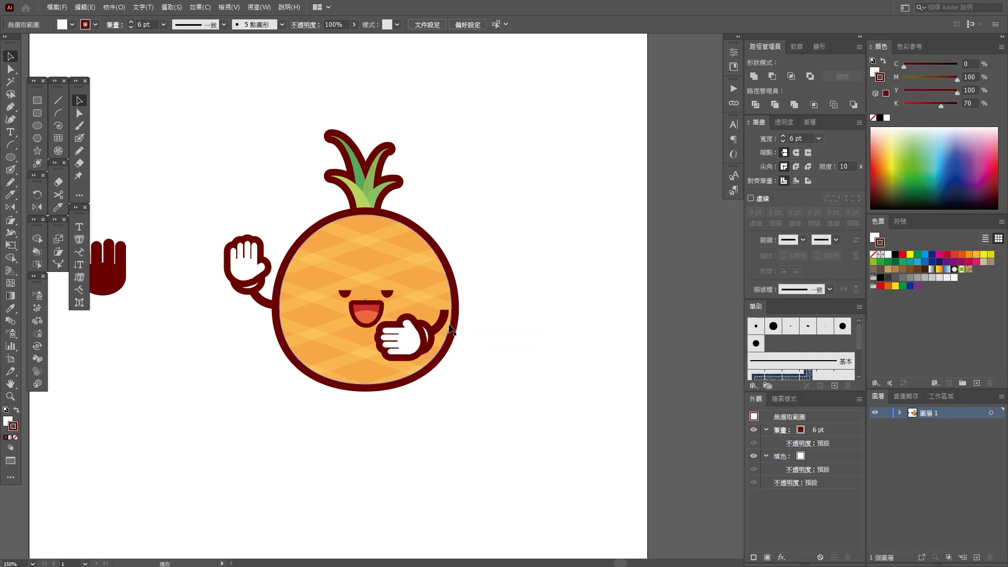
click(444, 319)
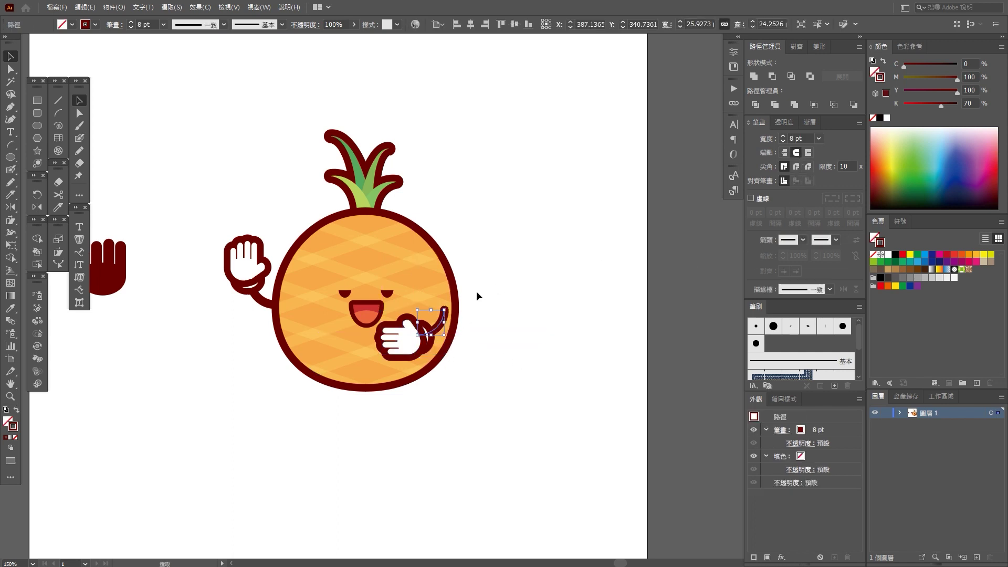
click(477, 292)
Step: Move the spare dark-red hand off the artboard to the right
scroll(477, 293, down, 1)
scroll(478, 292, down, 1)
scroll(357, 351, up, 3)
scroll(356, 350, down, 3)
drag(192, 265, 591, 260)
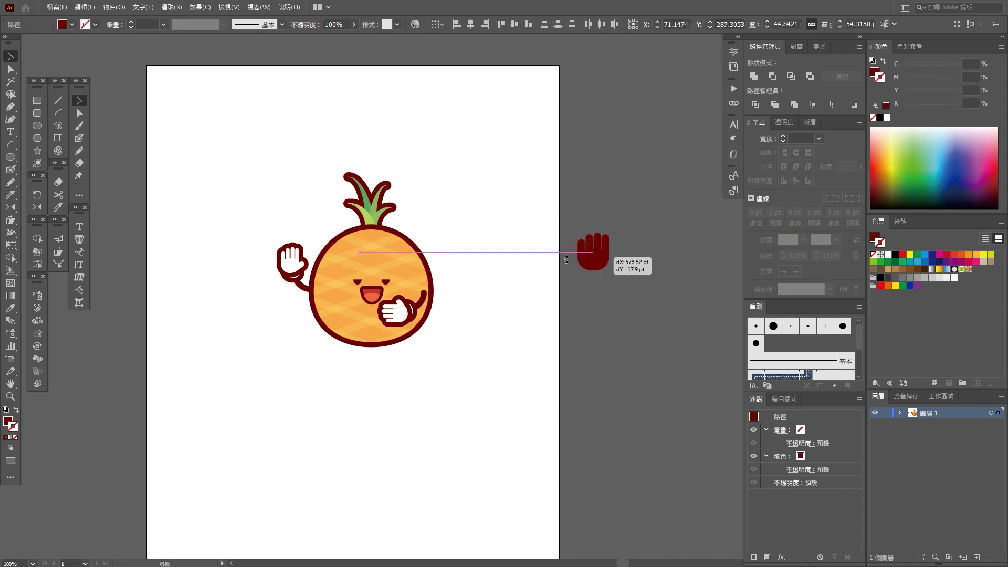
scroll(430, 330, up, 3)
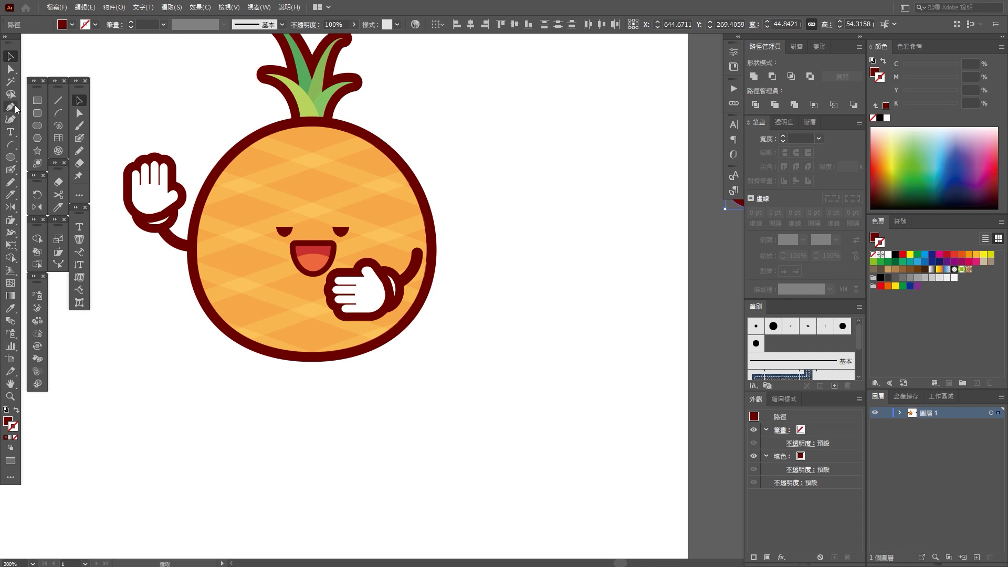
click(58, 104)
Step: Draw a short vertical leg below the body with the 8 pt dark-red outline stroke
drag(272, 351, 272, 381)
key(i)
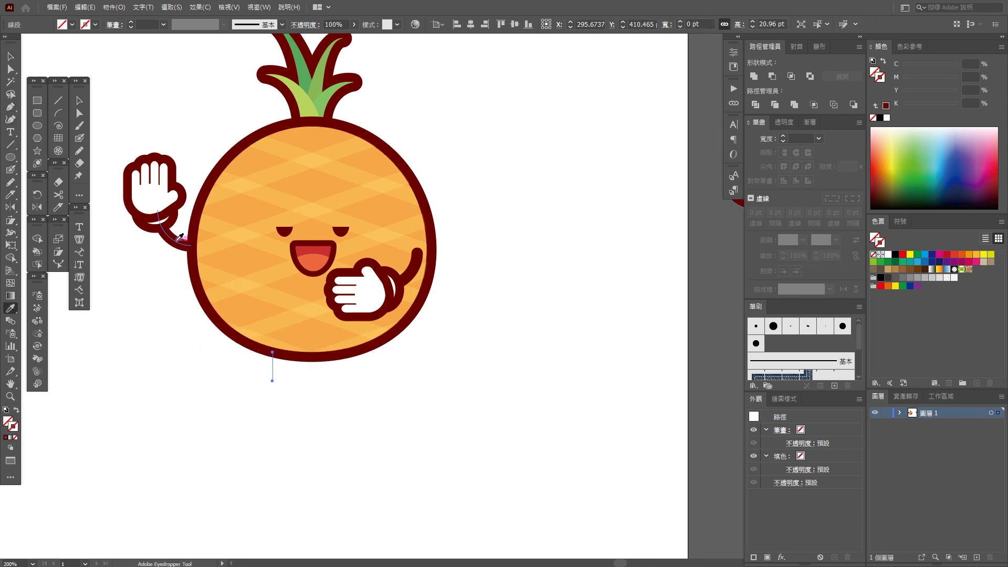
click(199, 298)
click(10, 56)
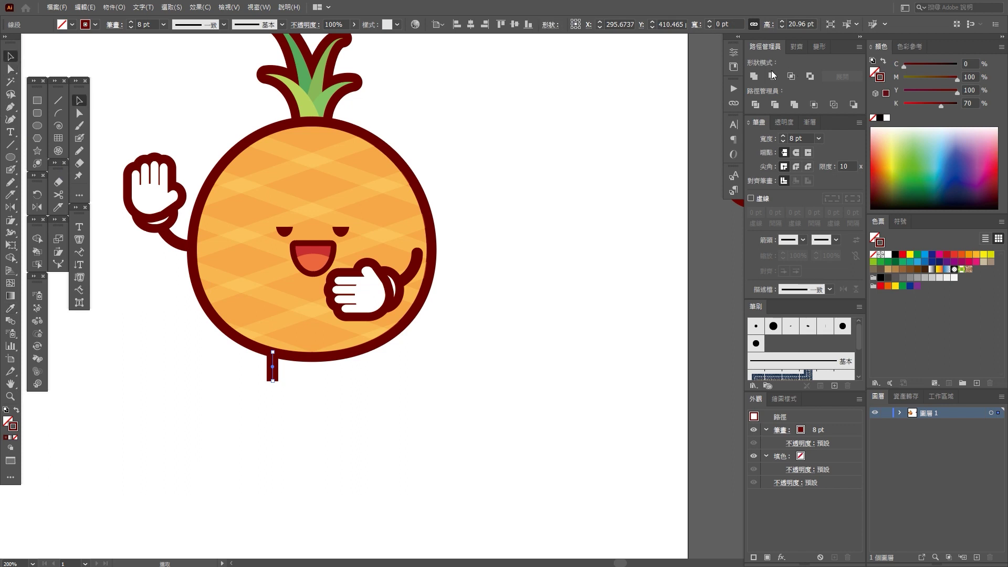
click(414, 367)
scroll(296, 383, up, 2)
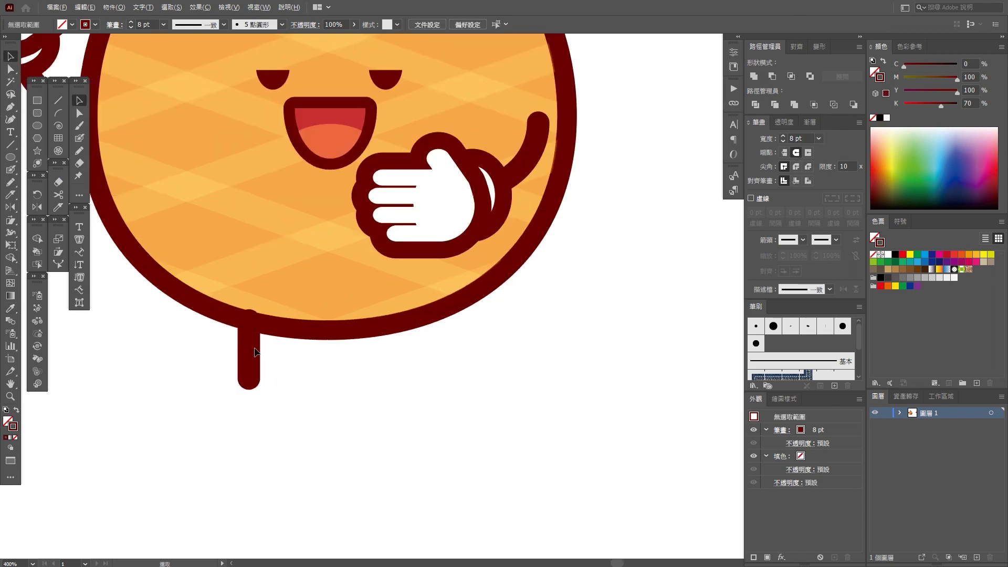
drag(252, 359, 272, 356)
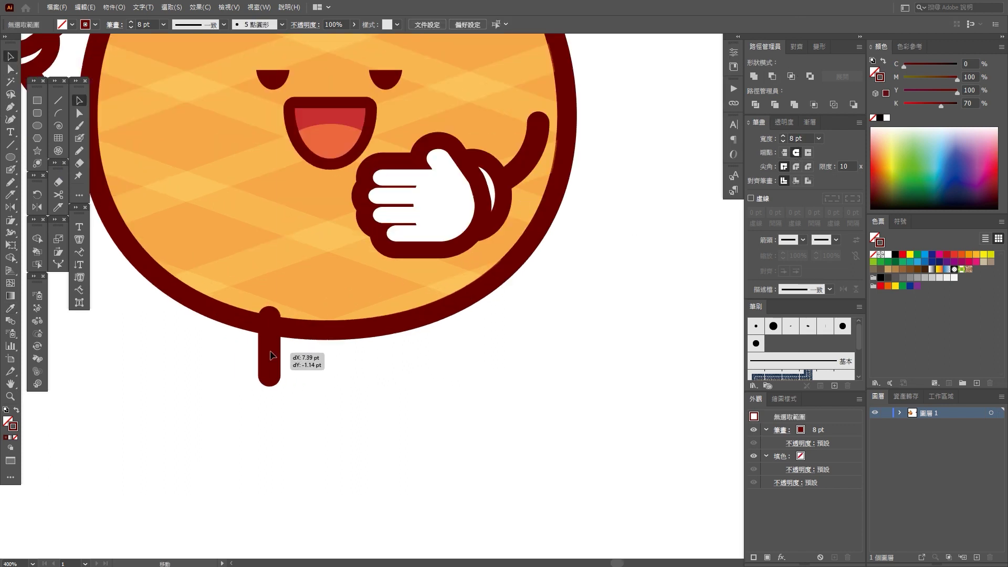
click(383, 380)
Step: Alt-drag a copy of the leg about 44 pt to the right
scroll(319, 376, down, 1)
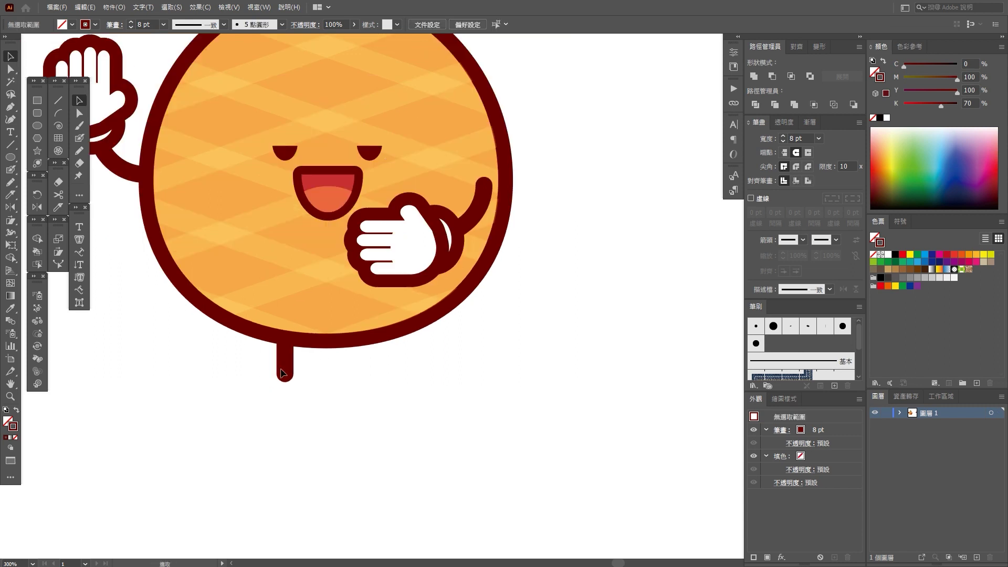
drag(286, 360, 378, 360)
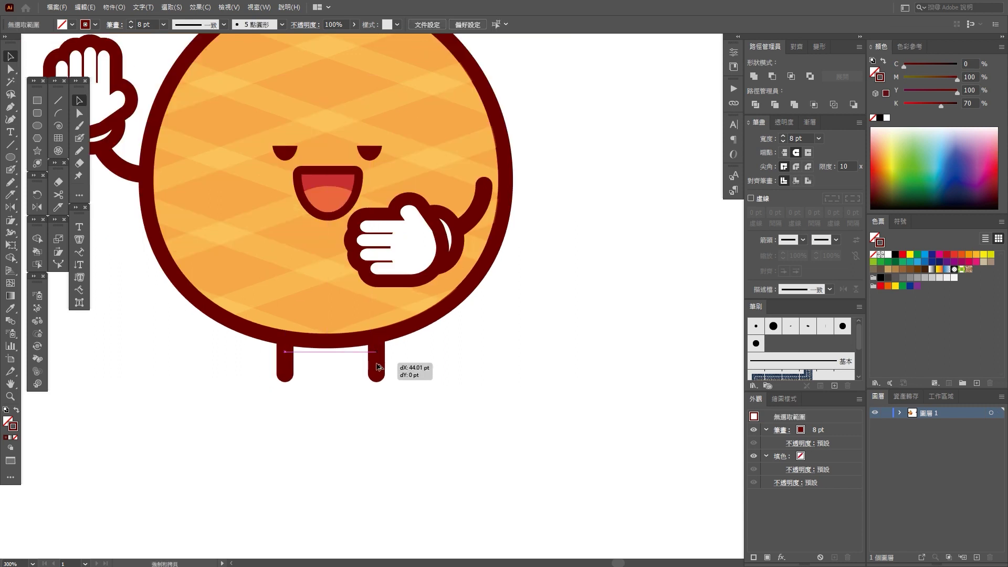
scroll(446, 377, down, 1)
click(446, 377)
scroll(446, 377, down, 3)
scroll(369, 413, up, 2)
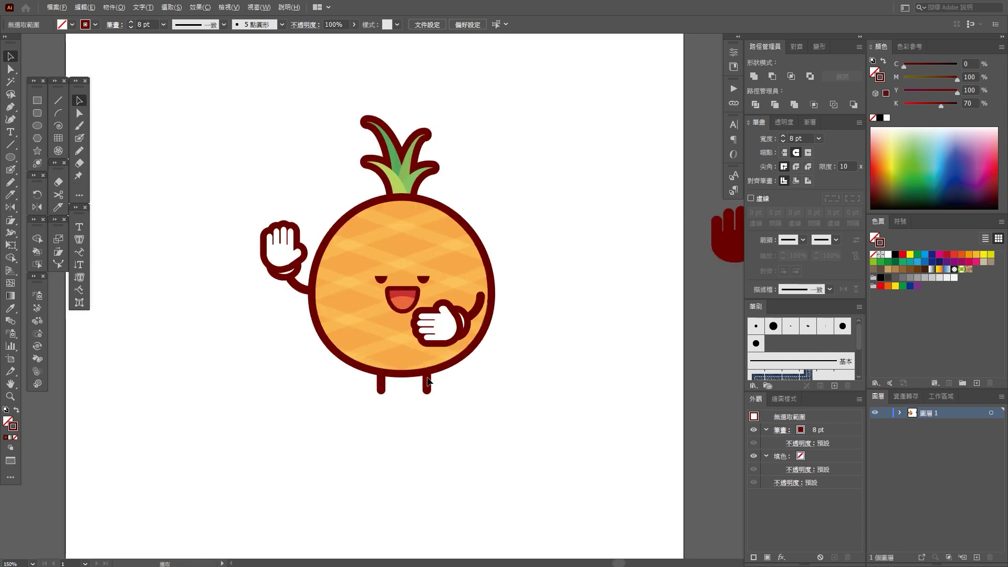
scroll(369, 412, up, 2)
scroll(93, 216, down, 1)
click(37, 113)
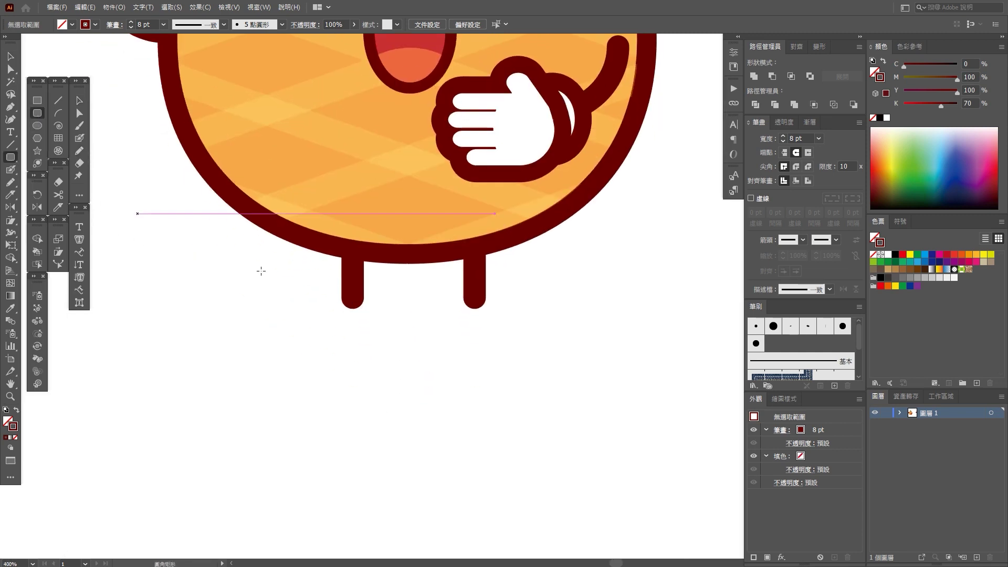
Step: Draw a rounded-rectangle foot under the left leg with the glove's white fill and dark-red outline
drag(309, 283, 398, 319)
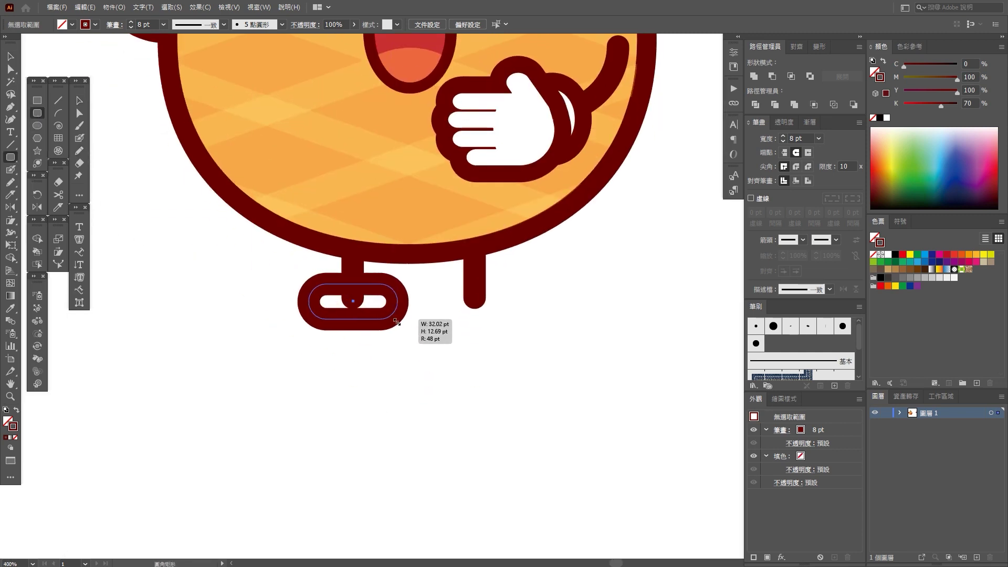
click(10, 314)
click(501, 136)
key(ctrl+shift+a)
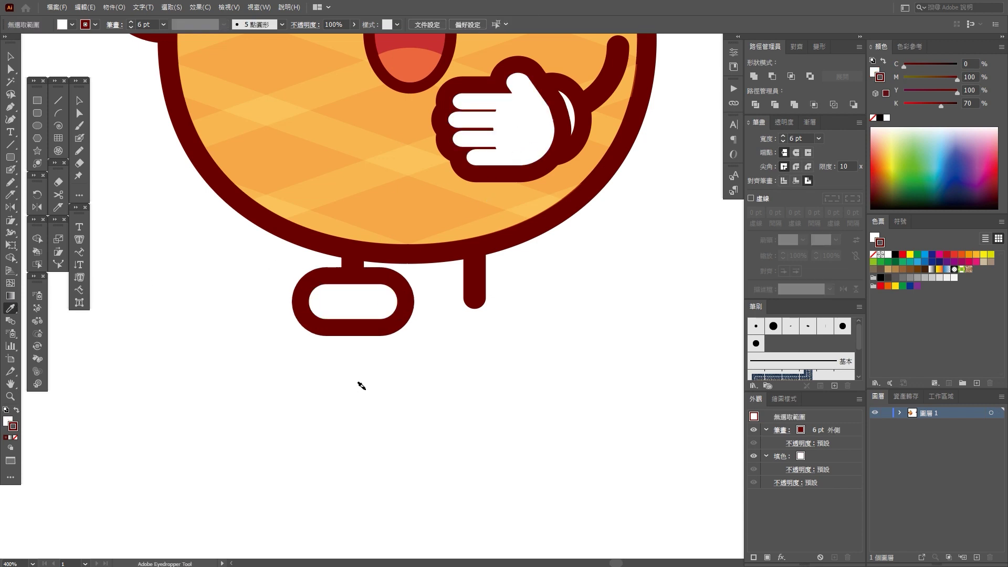
Step: Draw a smaller rounded-rectangle foot under the right leg
key(ctrl+1)
alt+scroll(362, 374, up, 3)
click(10, 58)
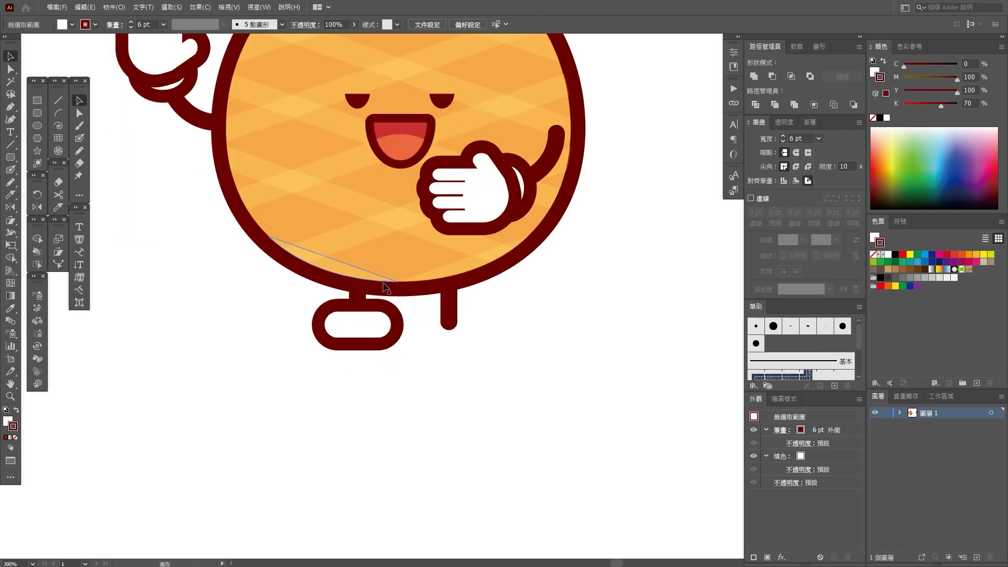
click(372, 320)
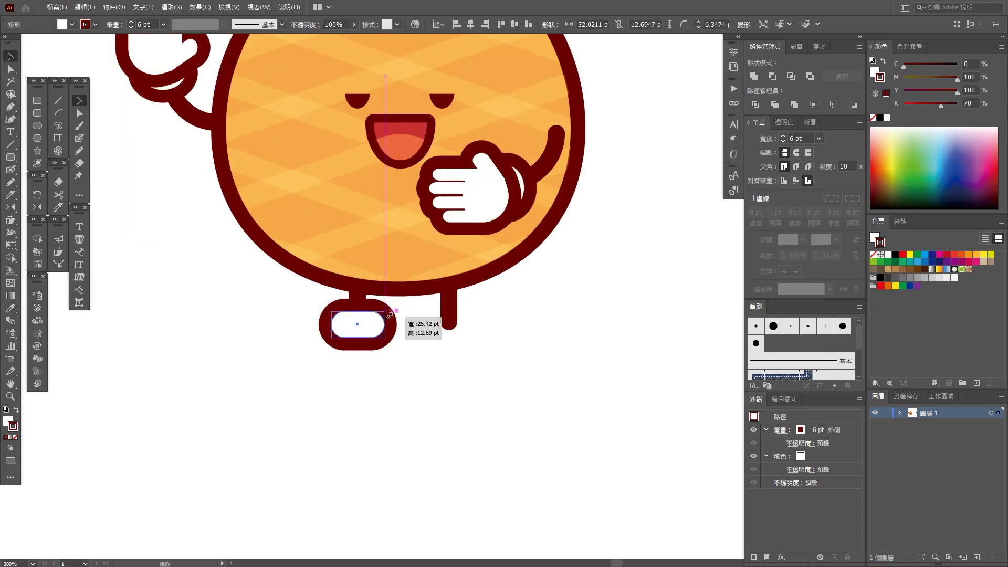
key(a)
click(37, 113)
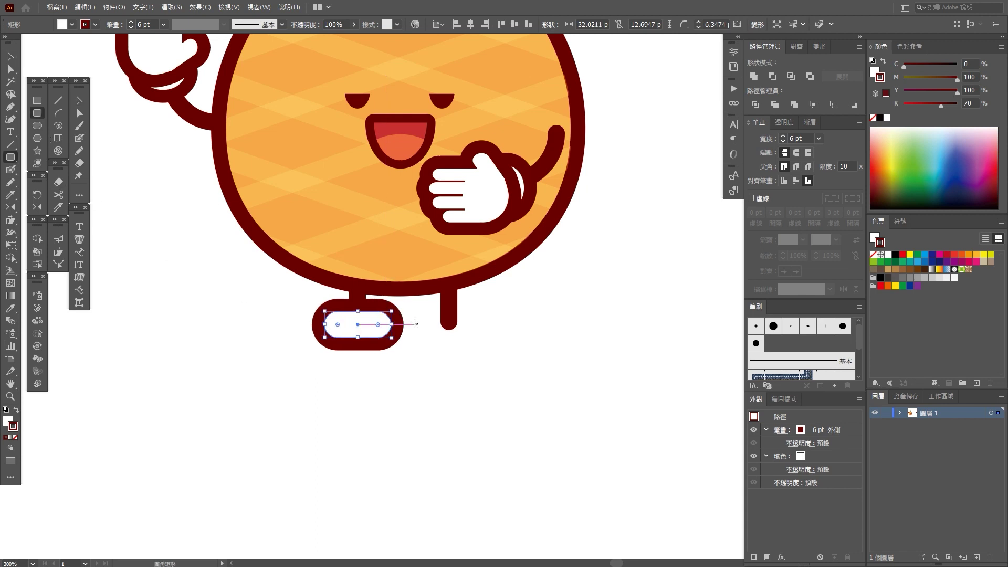
drag(429, 315, 471, 325)
Step: Replace the old left foot with an Alt-dragged copy of the right foot
key(v)
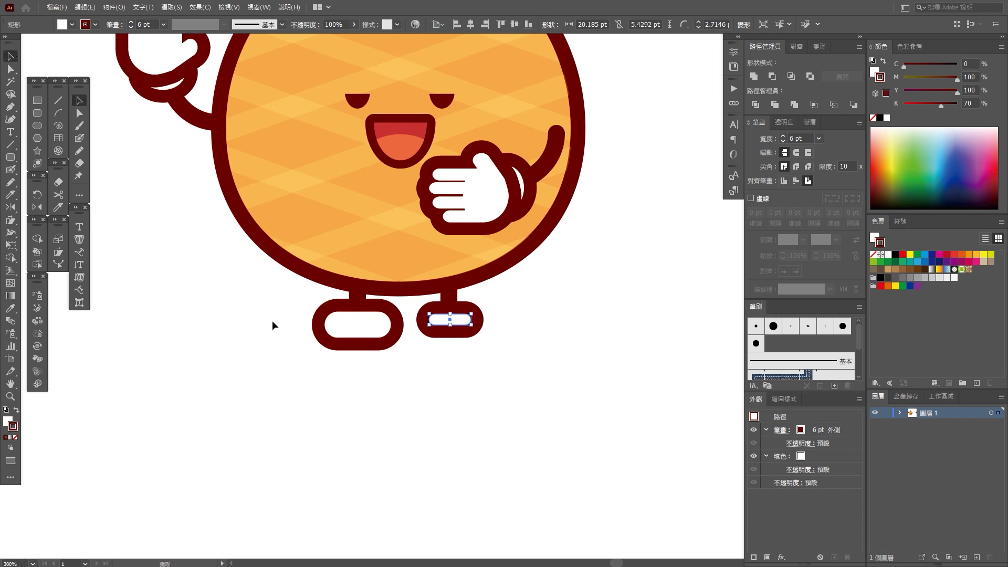
click(371, 348)
key(Delete)
drag(479, 330, 395, 328)
scroll(370, 374, down, 3)
scroll(370, 373, down, 1)
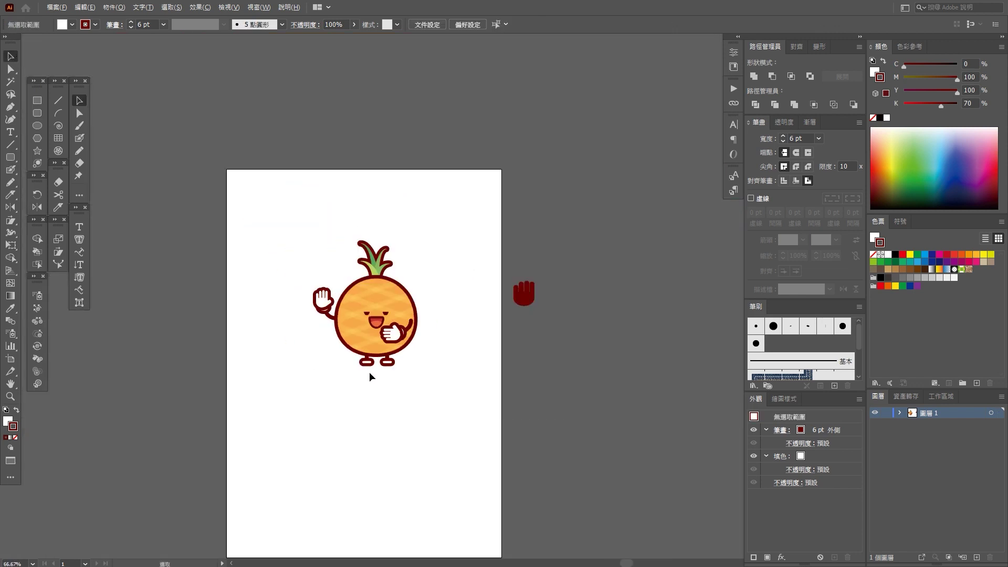
scroll(231, 280, up, 4)
click(34, 127)
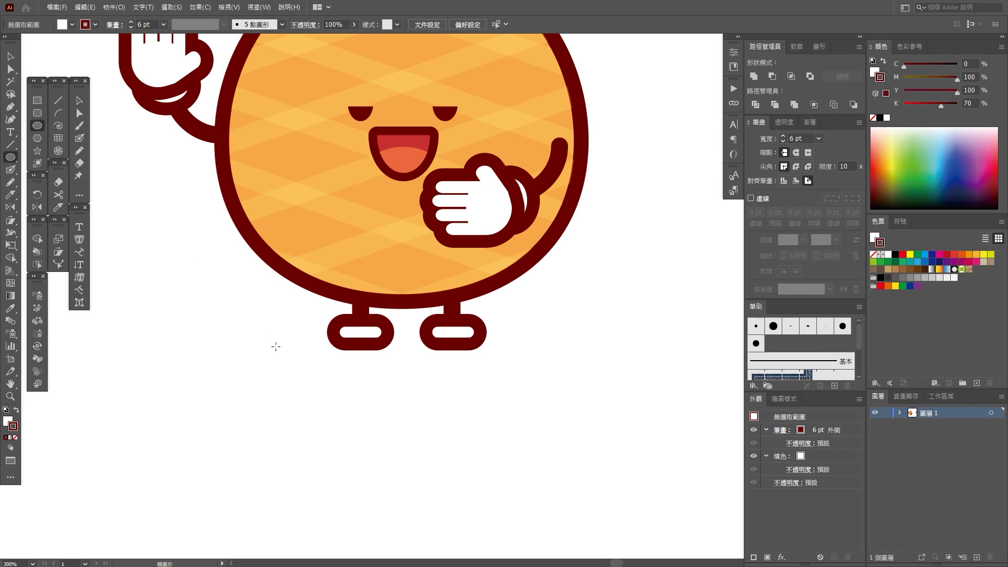
Step: Draw a white circle below the left foot and a rectangle over it for the shoe front
drag(269, 316, 334, 380)
drag(308, 343, 311, 344)
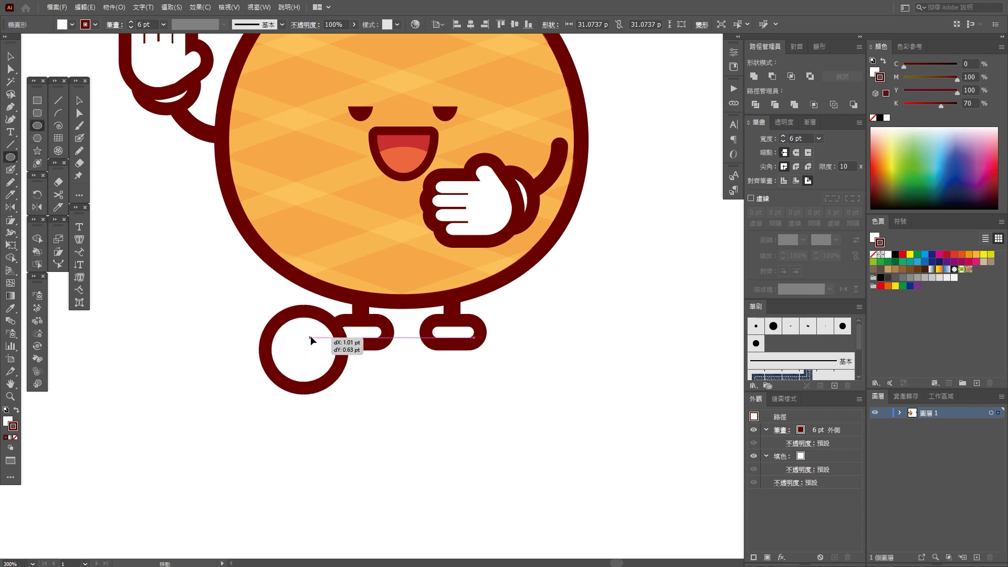
ctrl+click(387, 385)
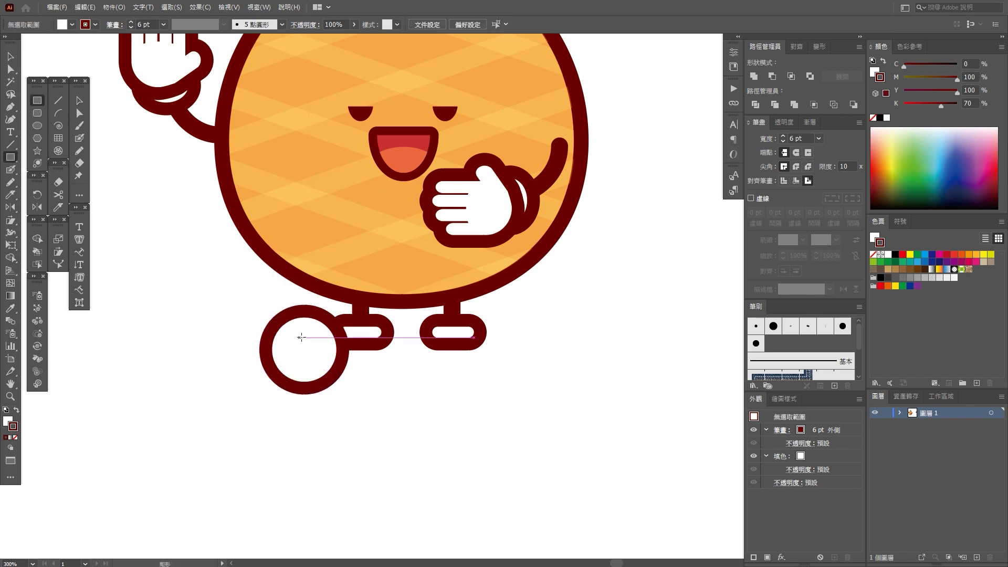
drag(301, 332, 381, 366)
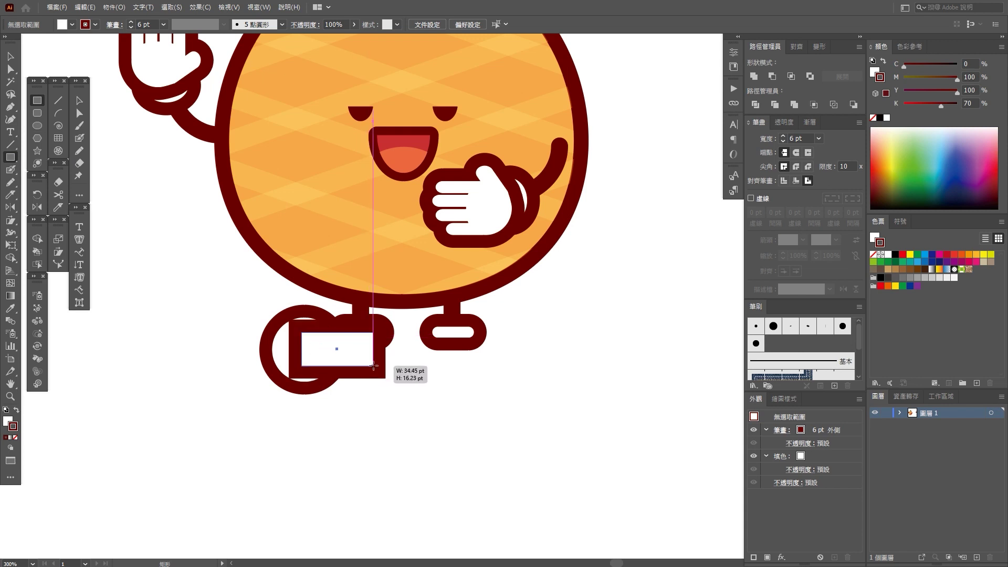
drag(381, 366, 381, 366)
Step: Merge the circle and rectangle into one shoe shape with rounded corners
click(11, 68)
drag(391, 402, 372, 360)
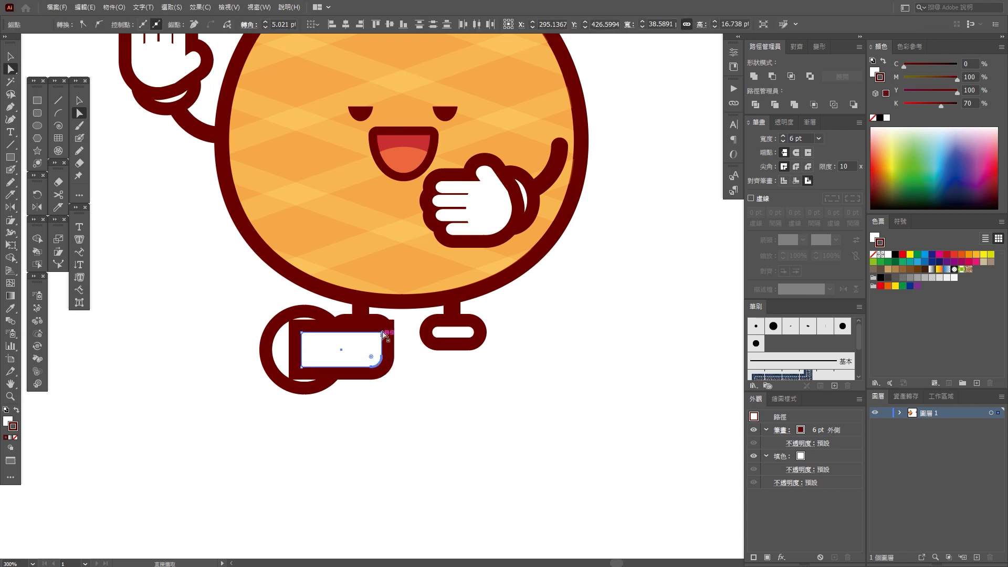
click(412, 389)
click(320, 350)
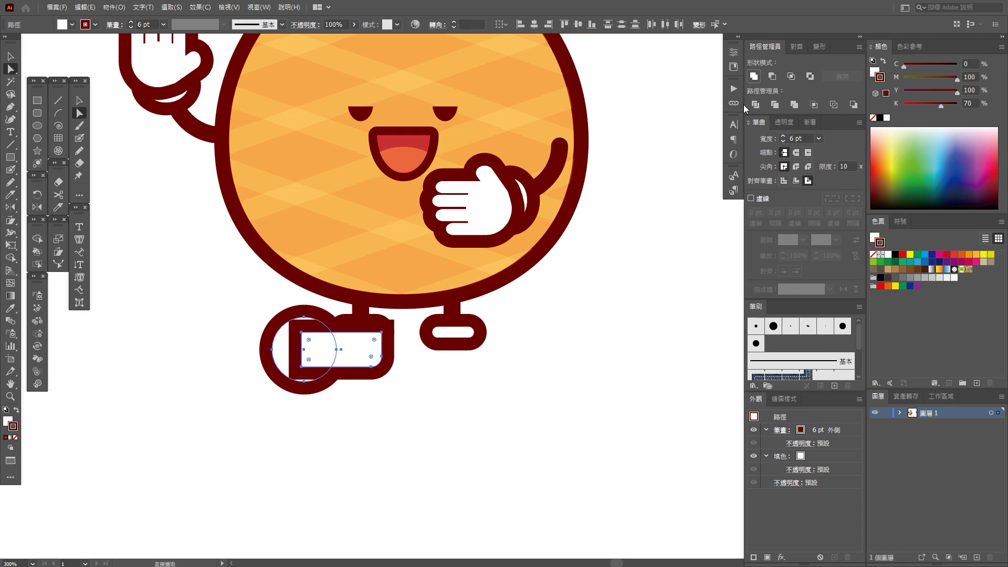
click(753, 77)
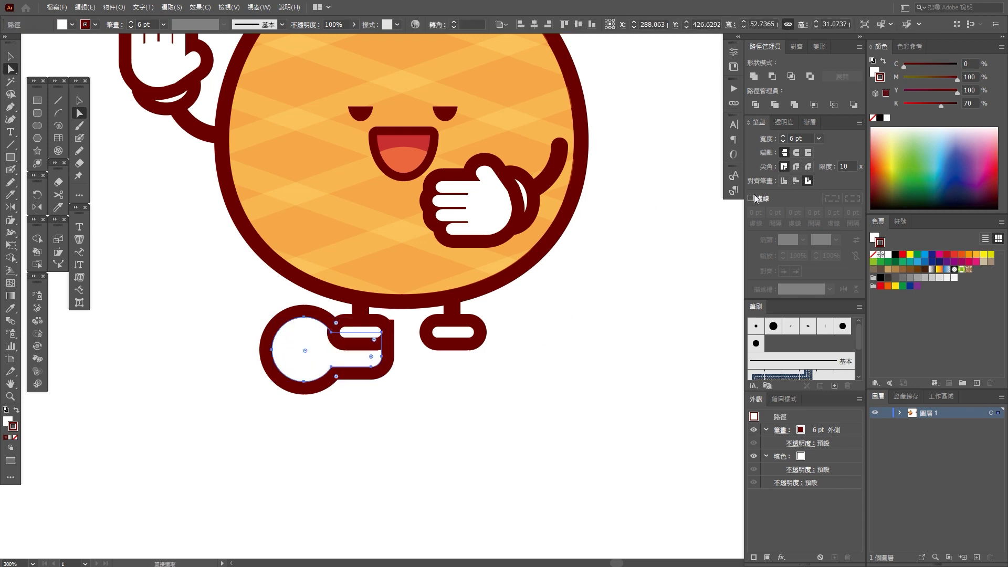
click(796, 167)
click(713, 252)
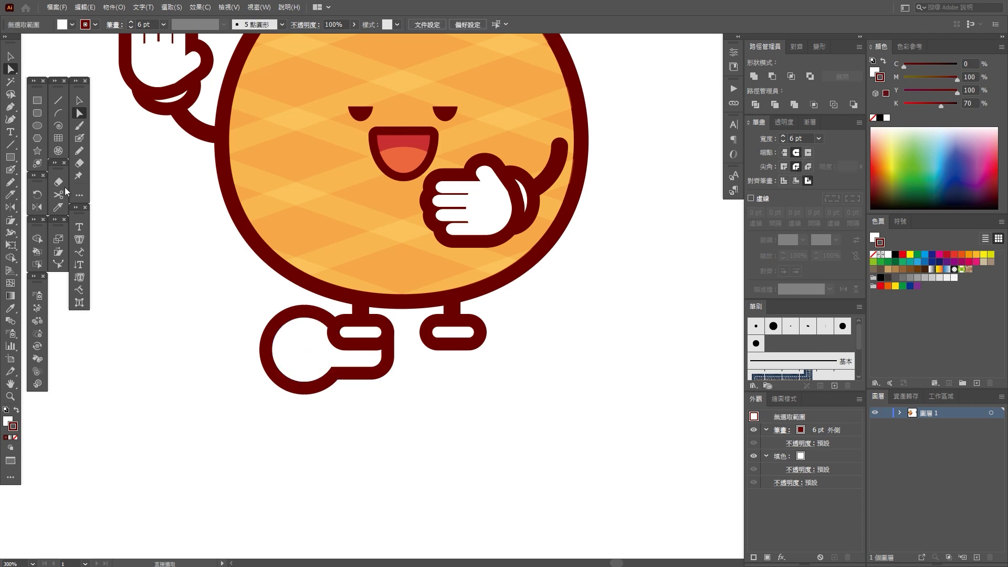
Step: Cut a flat sole into the foot by subtracting a rectangle drawn below it (Minus Front)
click(37, 101)
drag(237, 464, 429, 372)
click(9, 58)
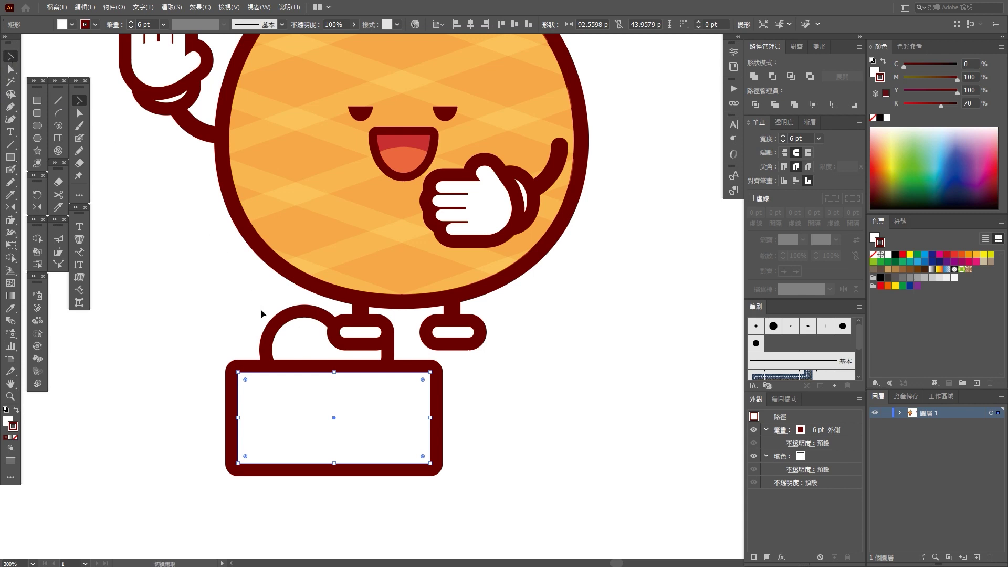
shift+click(274, 319)
click(773, 76)
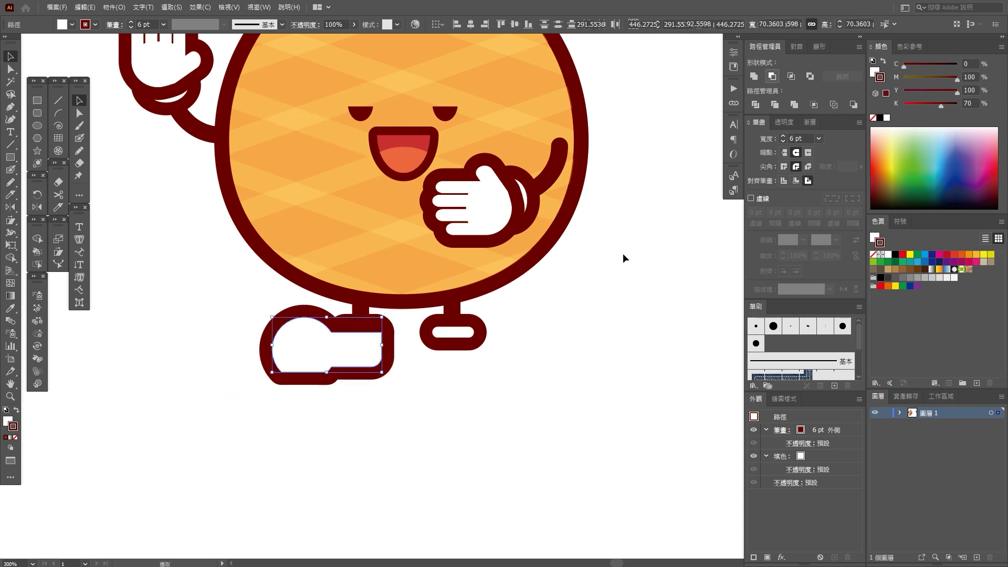
key(ctrl+z)
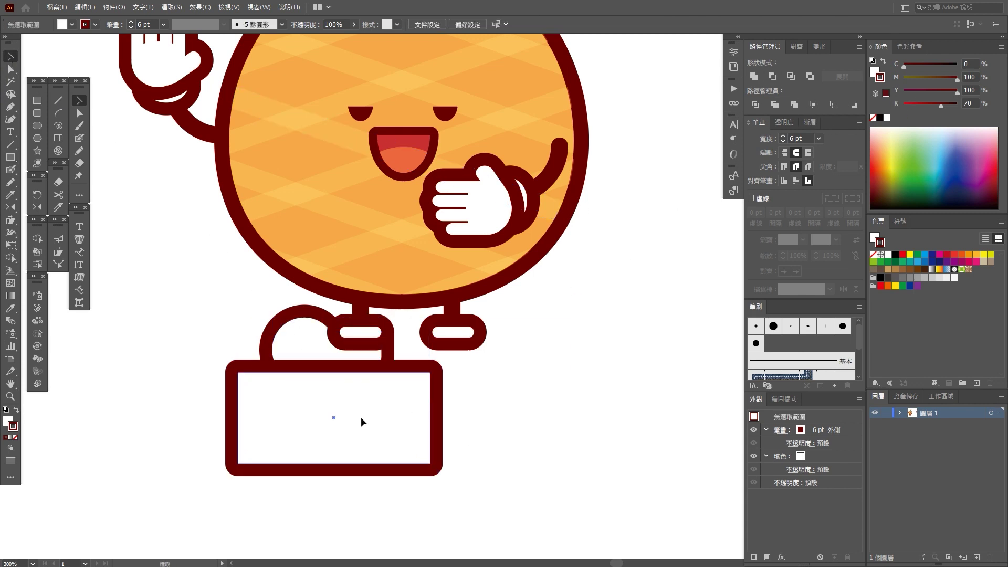
shift+click(320, 315)
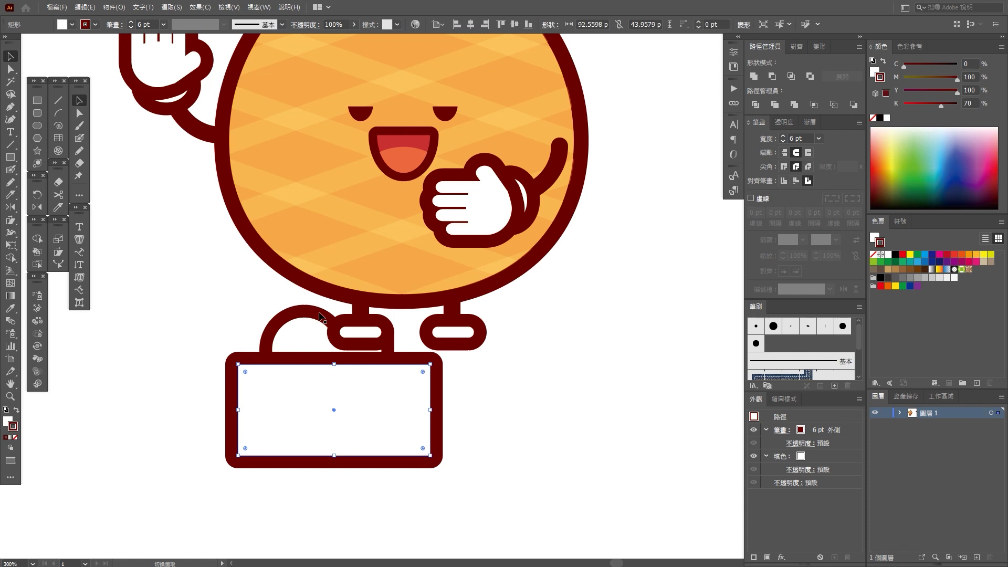
click(773, 76)
click(495, 402)
Step: Nudge the trimmed shoe slightly lower and view the whole artboard
click(340, 361)
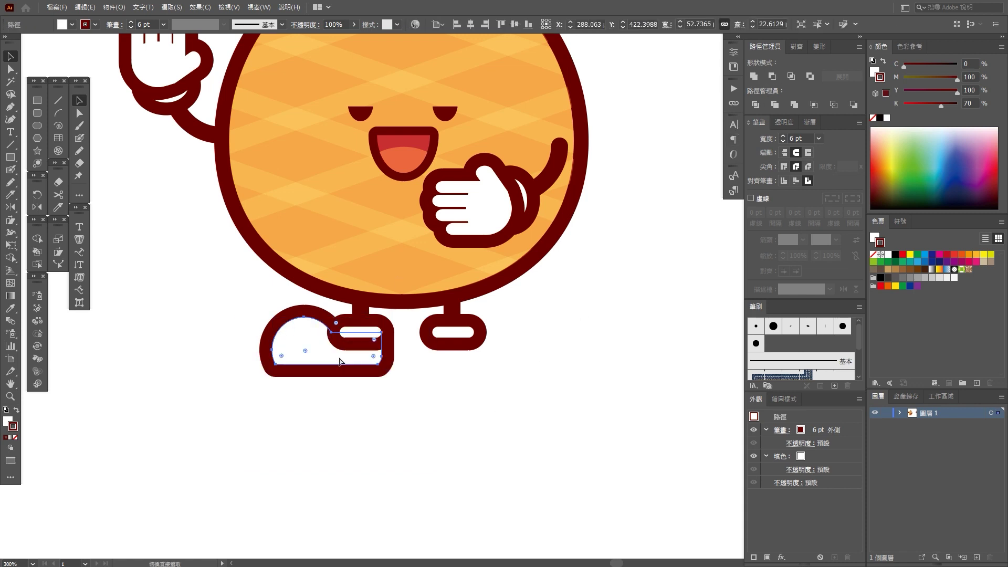
scroll(337, 364, up, 2)
drag(338, 338, 339, 351)
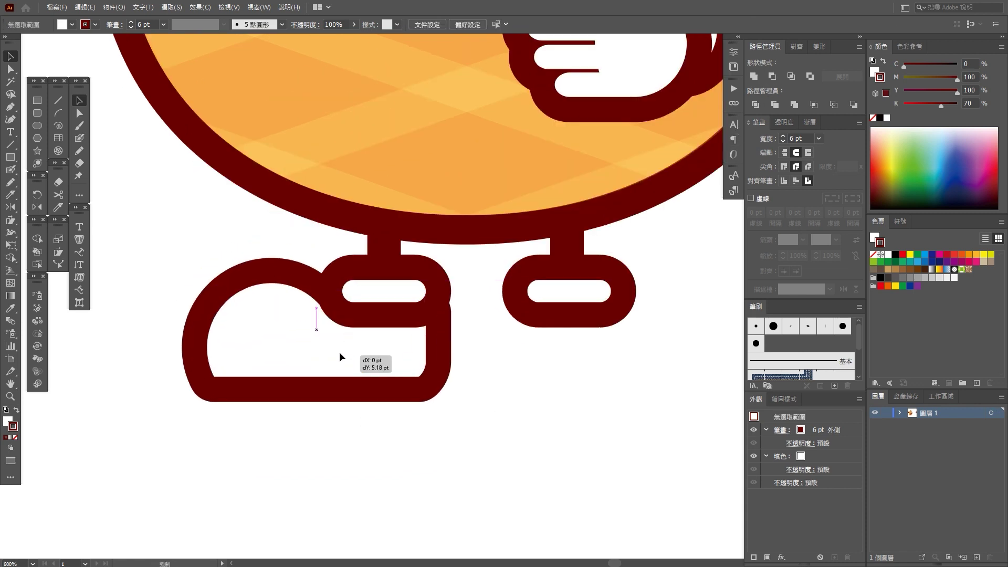
key(ctrl+0)
scroll(336, 336, up, 2)
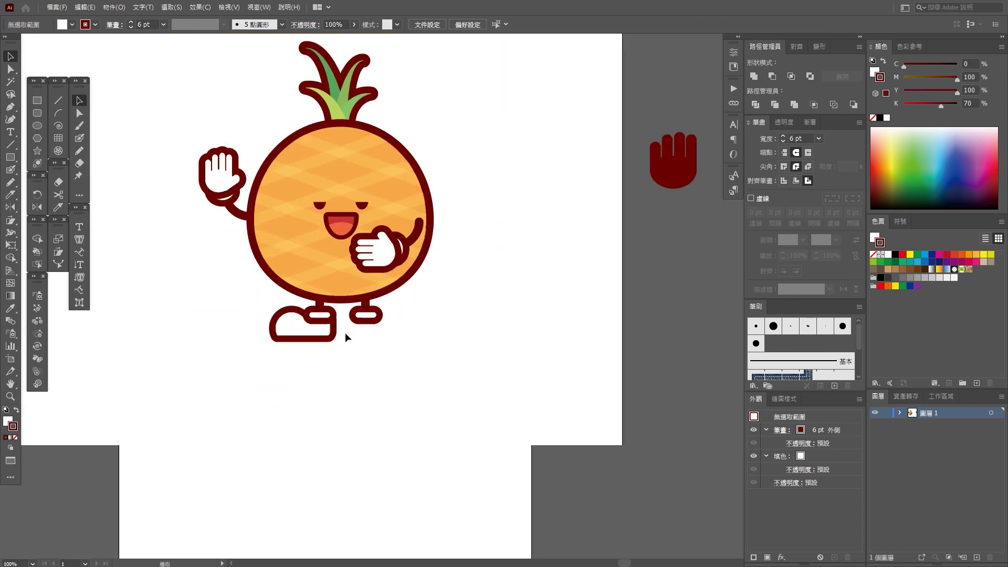
Step: Draw a 2 pt horizontal sole line across the left shoe
scroll(345, 332, up, 3)
click(59, 104)
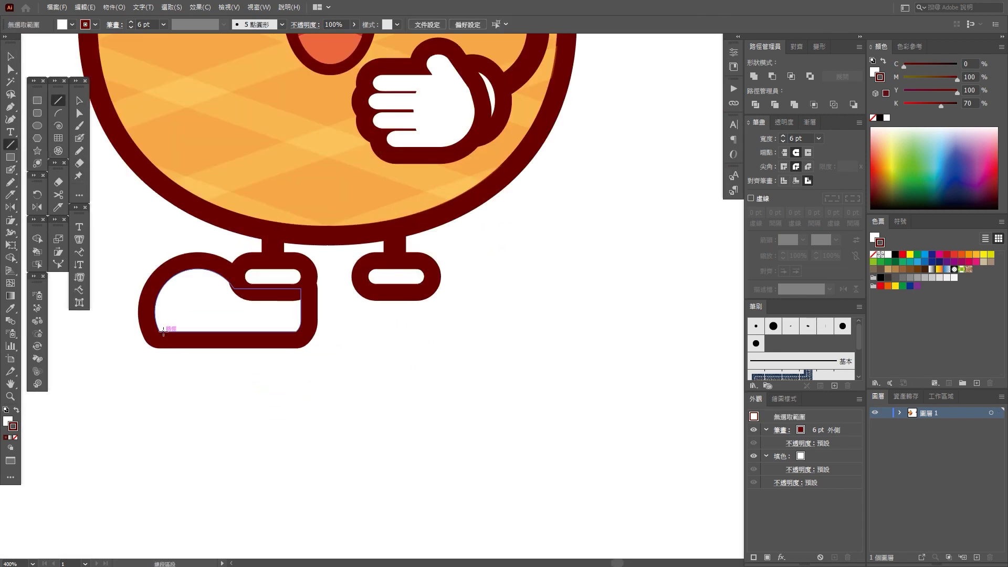
drag(150, 320, 306, 320)
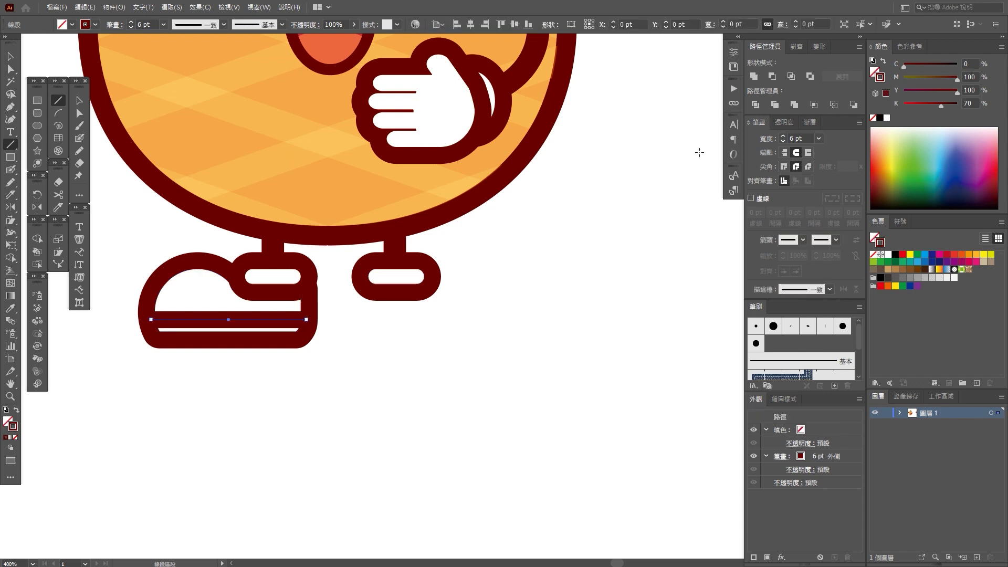
key(Down)
key(Down)
key(Down)
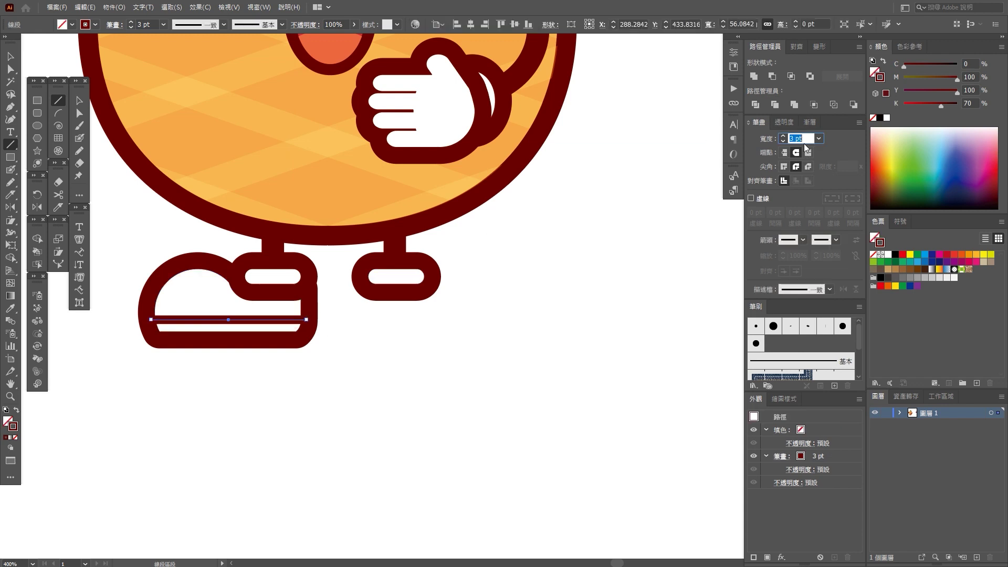
scroll(274, 369, left, 2)
Step: Add two curved arcs to the shoe, a toe cap and one at the back
click(58, 113)
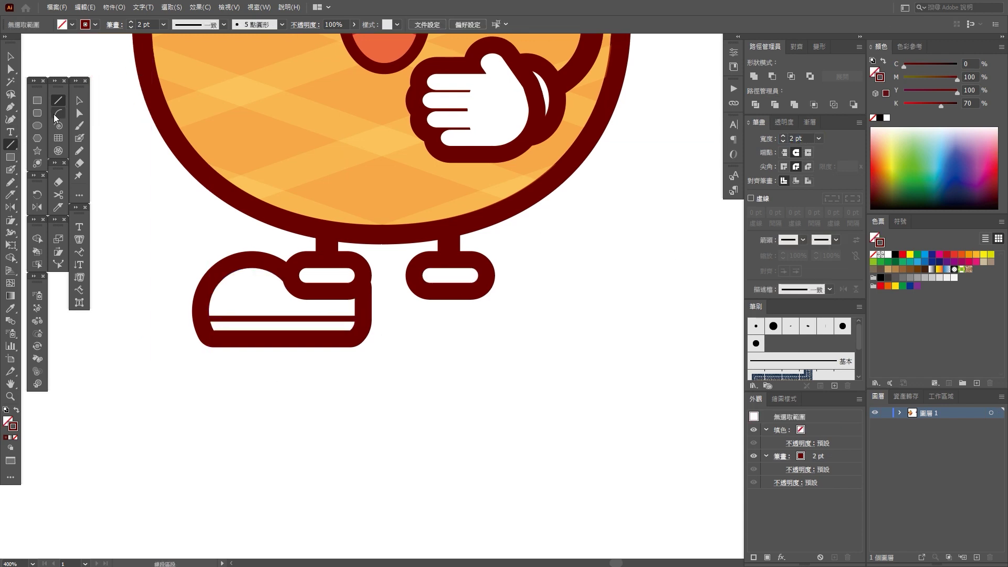
scroll(262, 278, up, 2)
drag(265, 379, 210, 280)
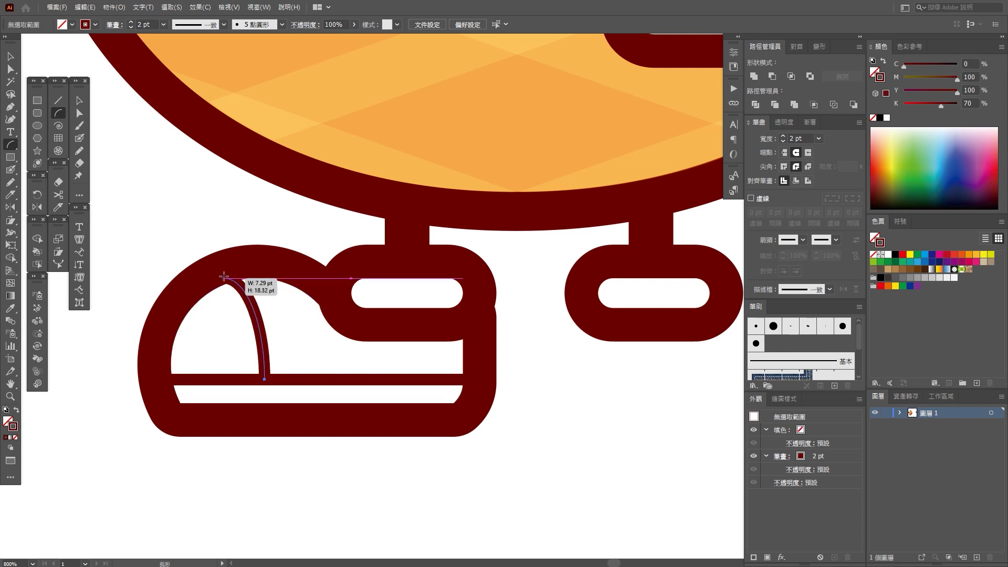
drag(407, 378, 467, 339)
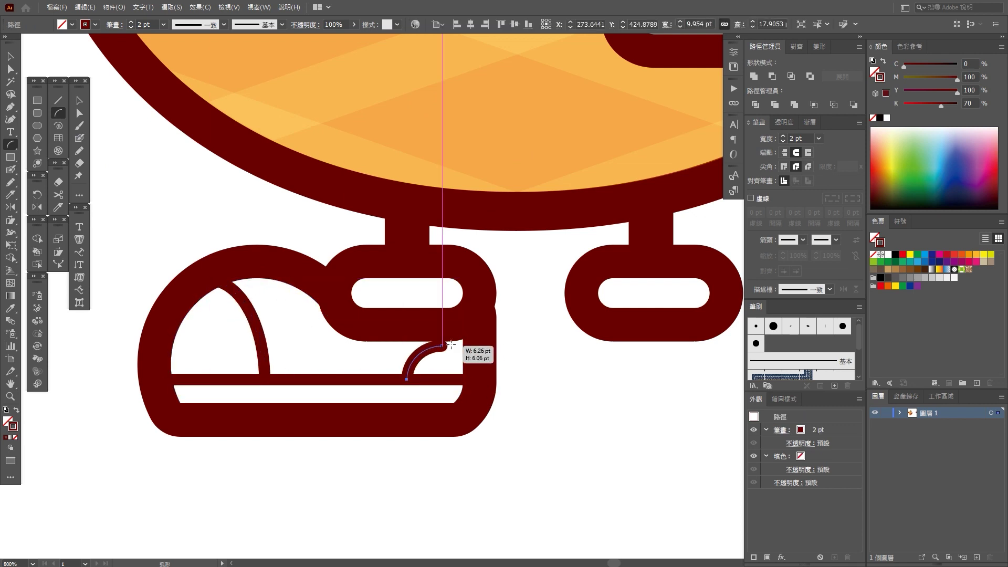
scroll(446, 425, down, 4)
scroll(461, 430, down, 2)
scroll(461, 429, down, 3)
scroll(344, 365, up, 4)
scroll(344, 365, up, 2)
scroll(344, 365, up, 7)
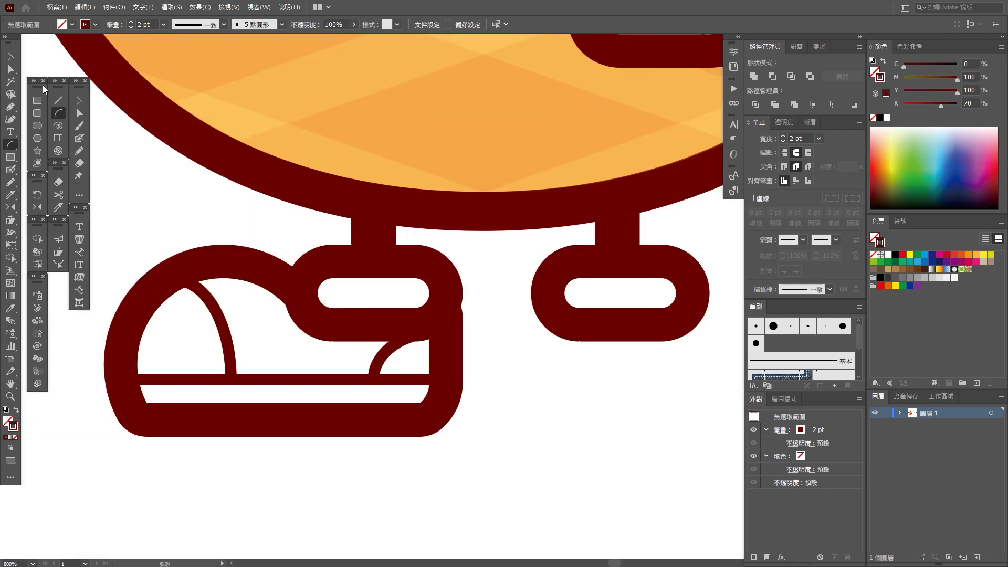
Step: Draw a small eyelet dot on the shoe and place a copy beside it
click(37, 126)
scroll(234, 374, up, 2)
drag(311, 341, 324, 355)
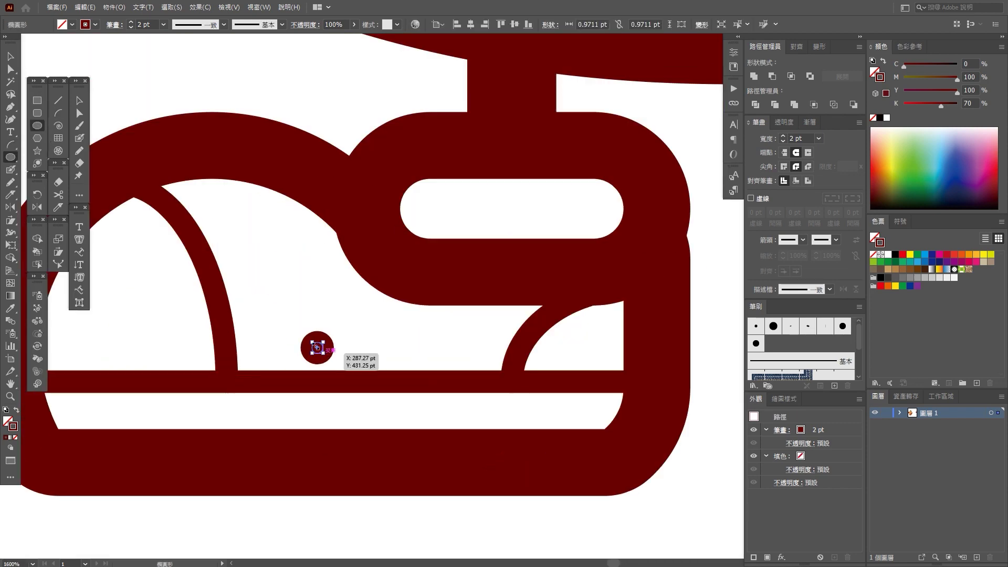
click(9, 57)
drag(324, 341, 331, 333)
click(357, 415)
scroll(344, 389, down, 2)
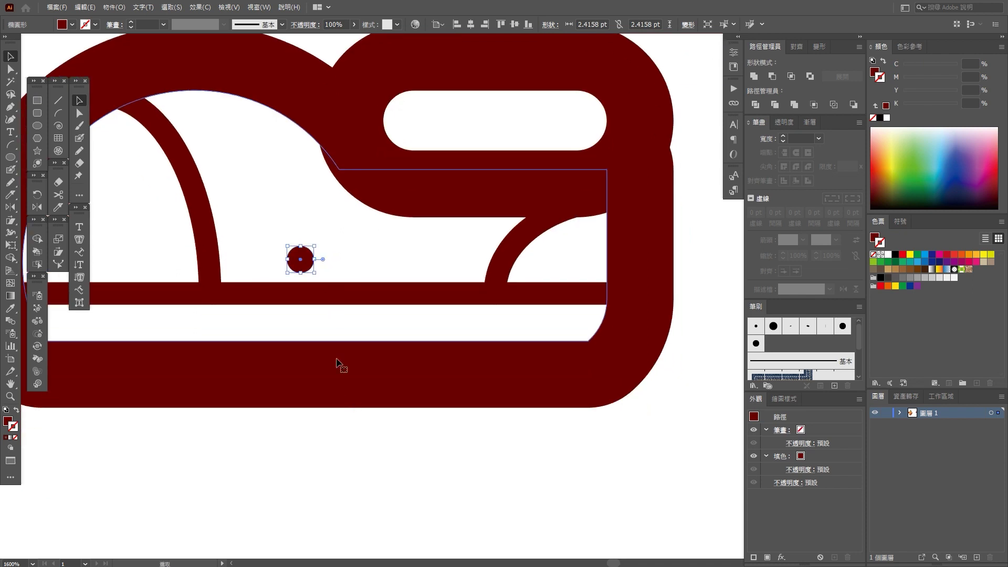
drag(308, 265, 366, 264)
scroll(346, 399, down, 3)
click(301, 305)
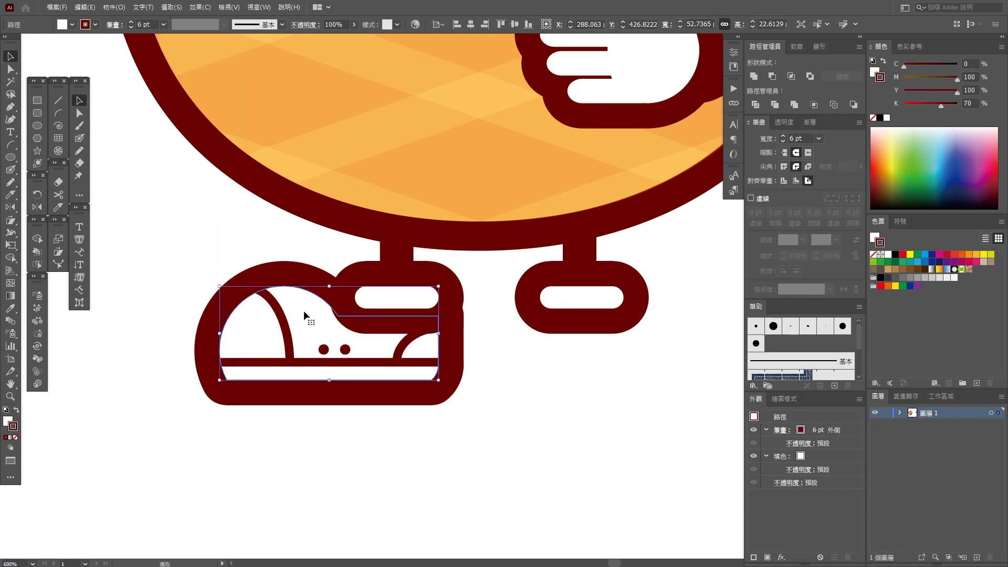
click(875, 71)
Step: Fill the left shoe with peach-tan, M25 Y55
drag(904, 77, 932, 90)
click(563, 388)
key(ctrl+1)
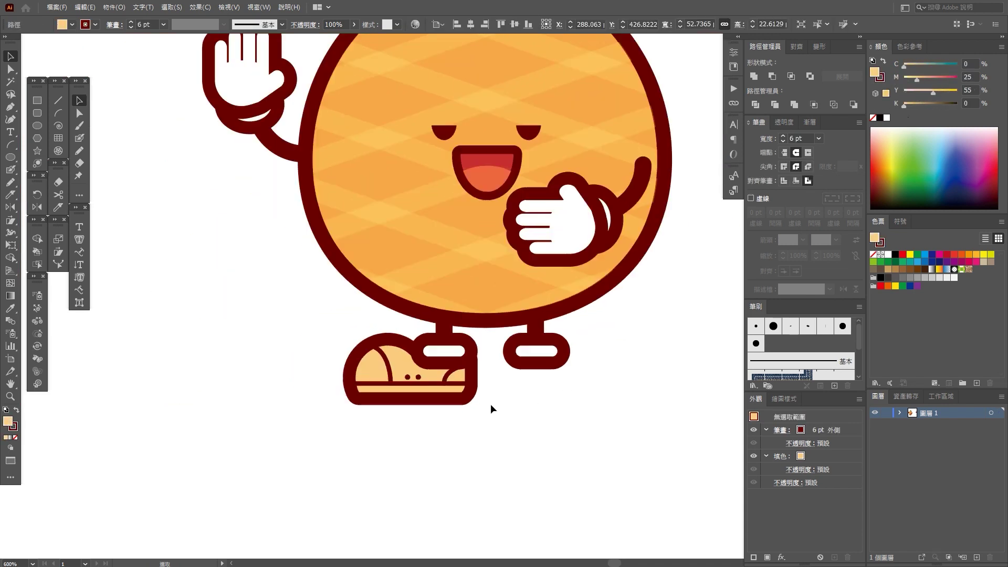
scroll(339, 360, up, 3)
Step: Draw a large dark-red oval, about 48 × 53 pt, beside the left sneaker
click(269, 344)
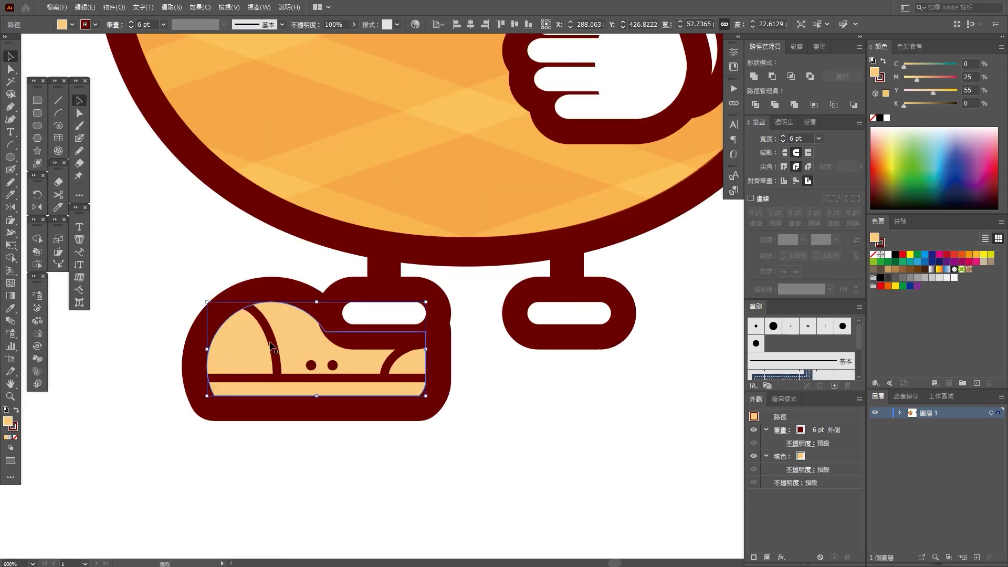
click(231, 378)
click(207, 437)
scroll(252, 434, left, 3)
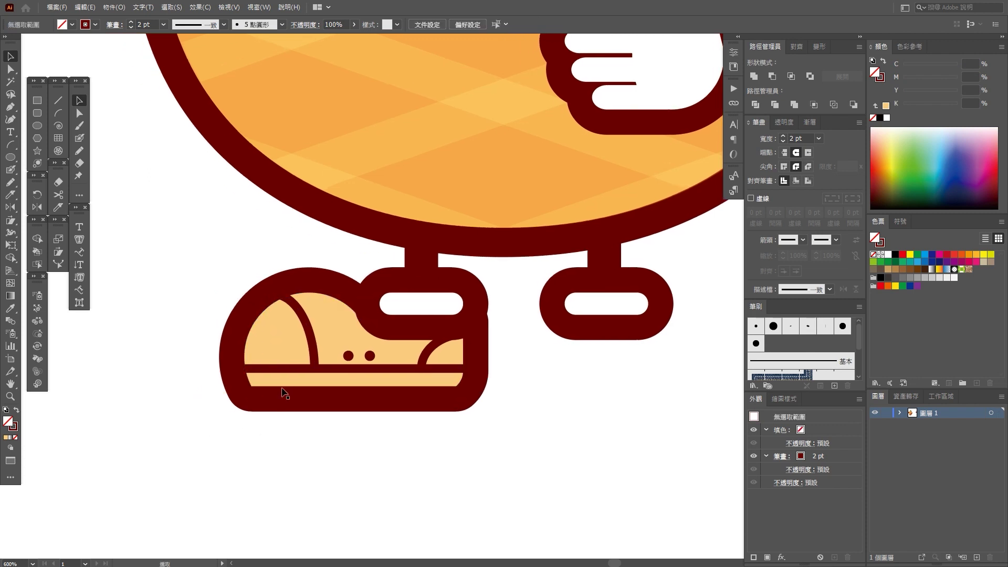
key(ctrl+minus)
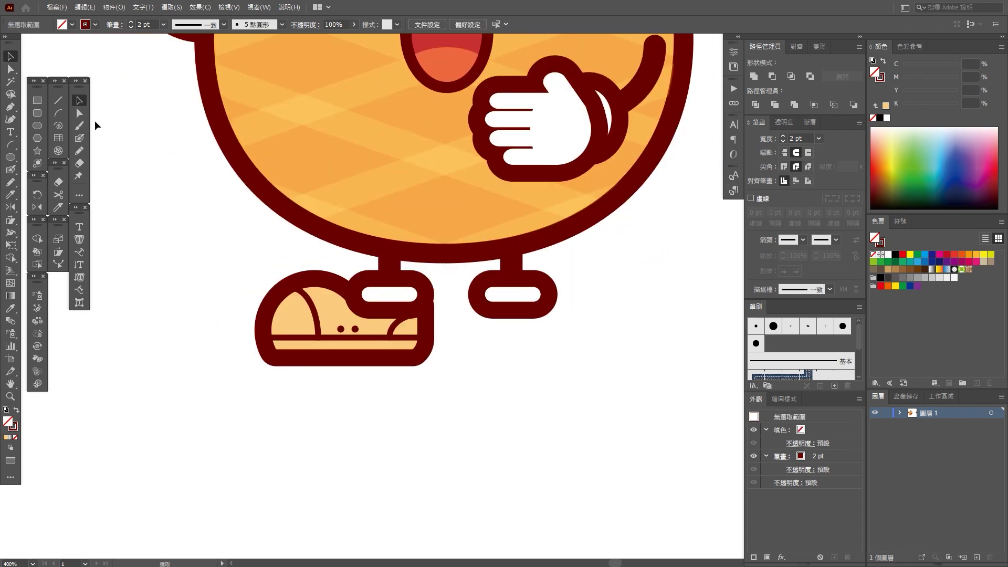
drag(148, 259, 318, 432)
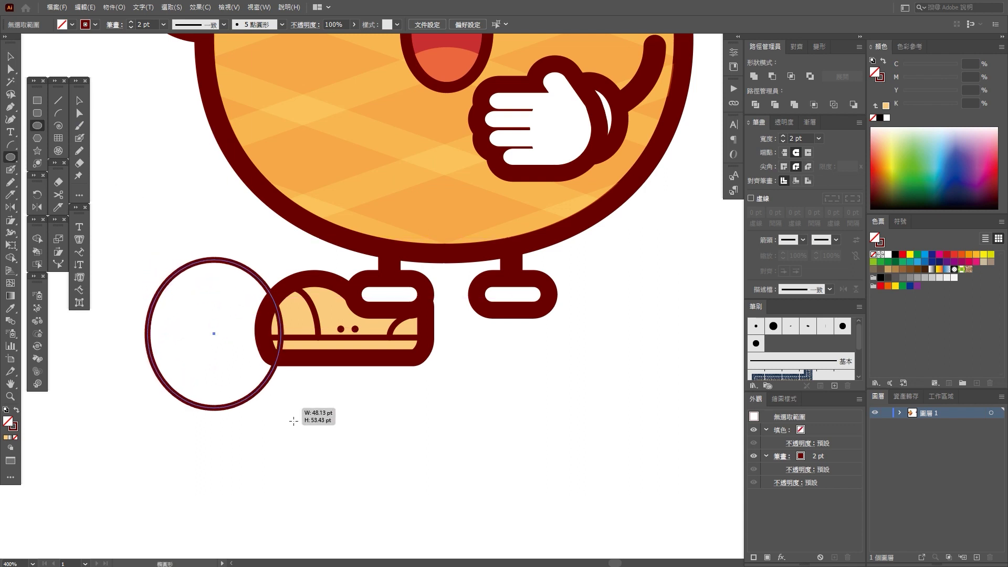
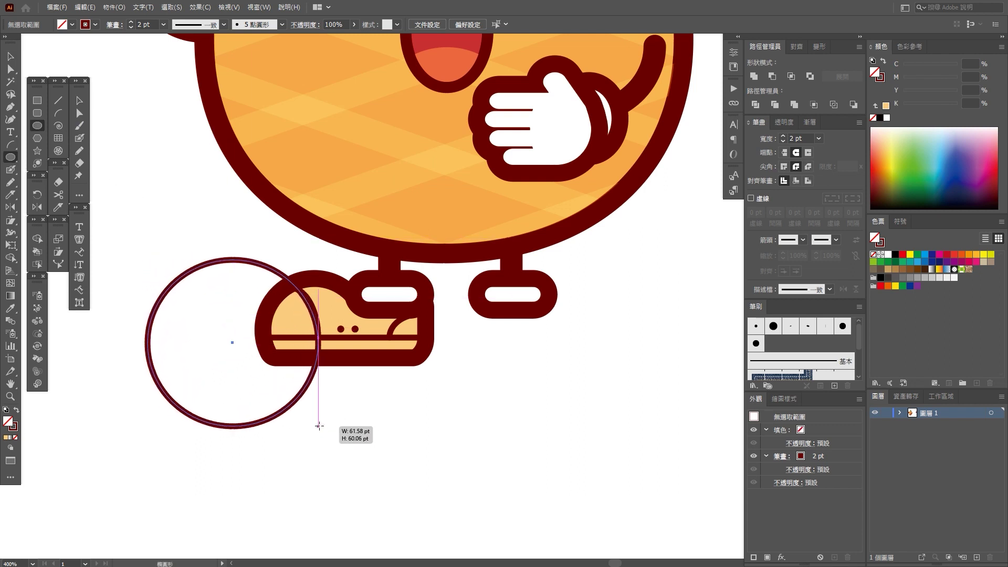
Step: Draw a circle over the shoe front and select it together with the shoe's inner shape
drag(318, 431, 319, 431)
click(11, 56)
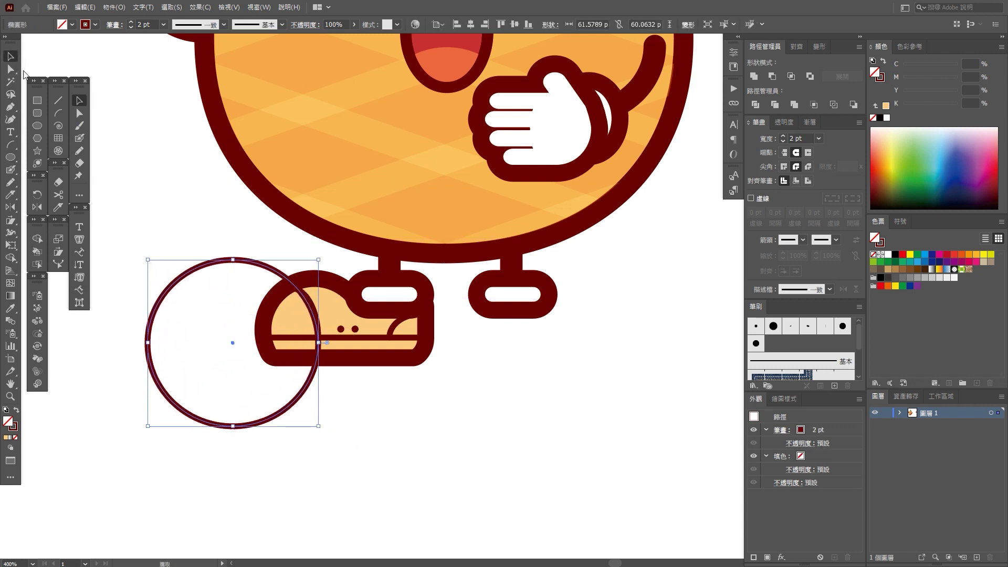
scroll(315, 347, up, 2)
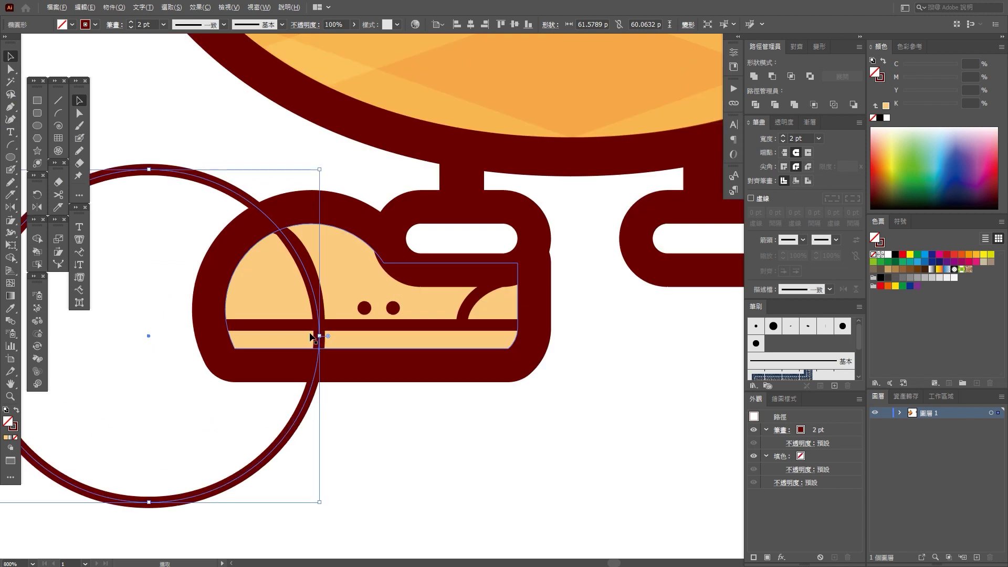
click(279, 293)
key(Tab)
key(v)
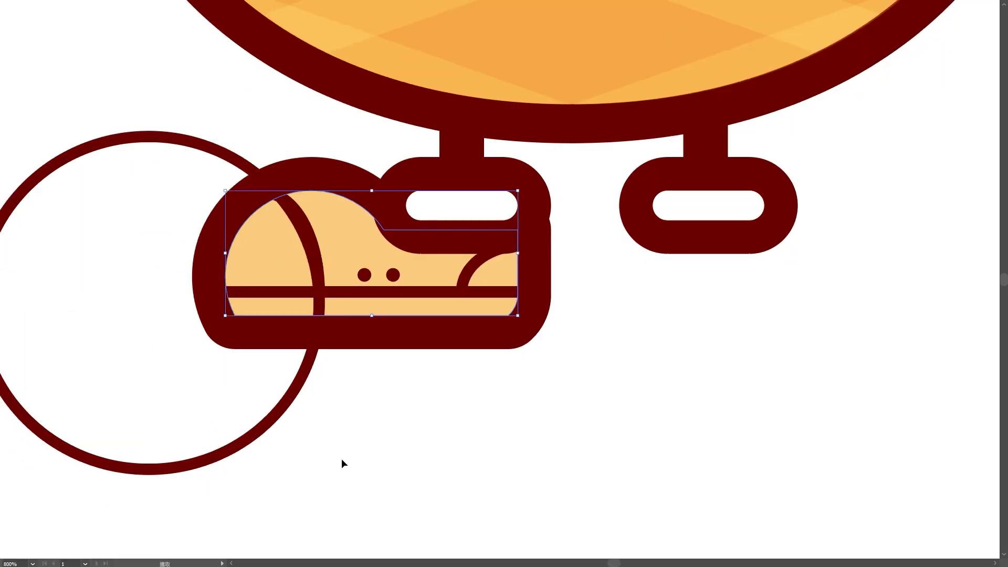
key(Tab)
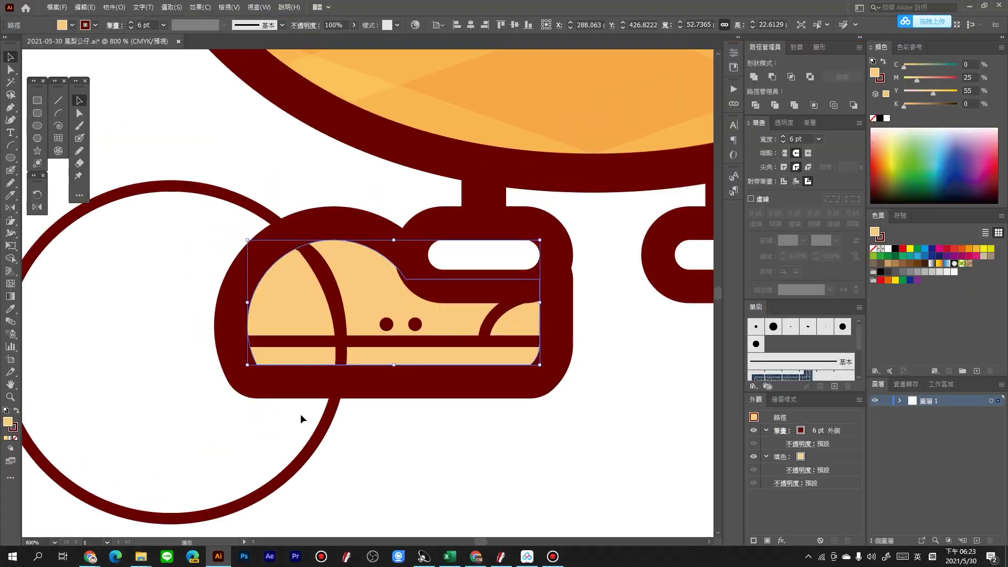
key(a)
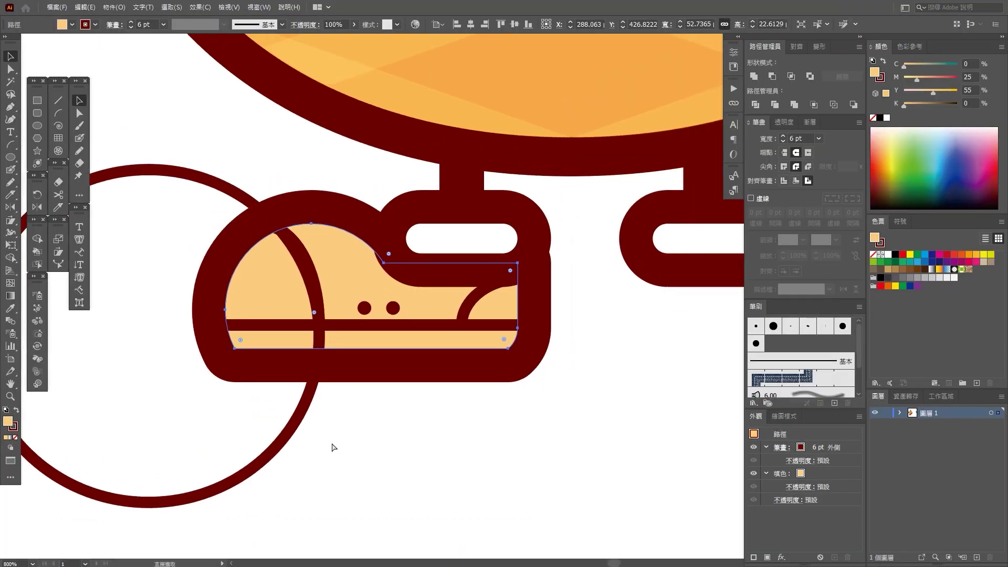
key(v)
shift+click(309, 428)
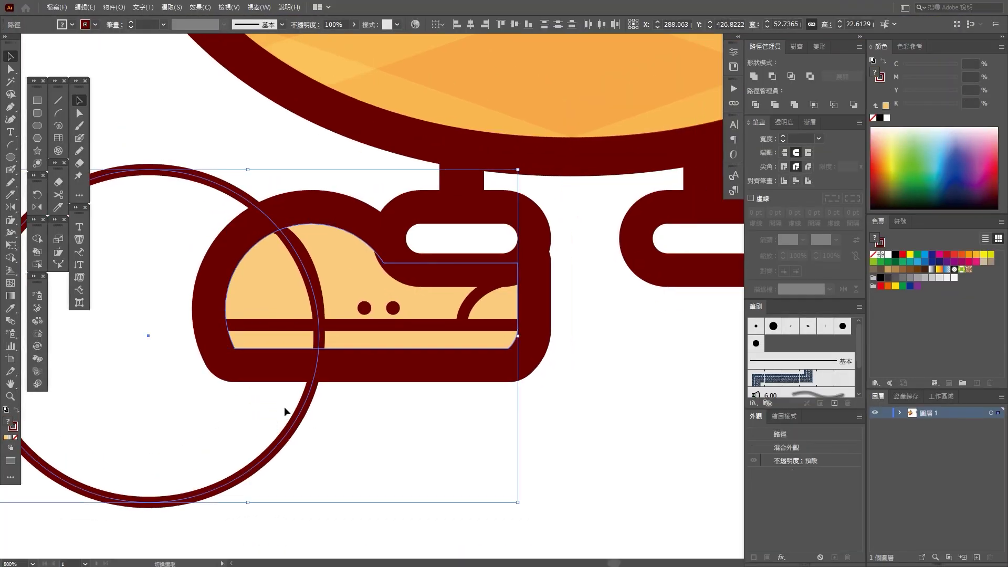
Step: Intersect them into a white toe cap with its stroke aligned to the outside
click(790, 81)
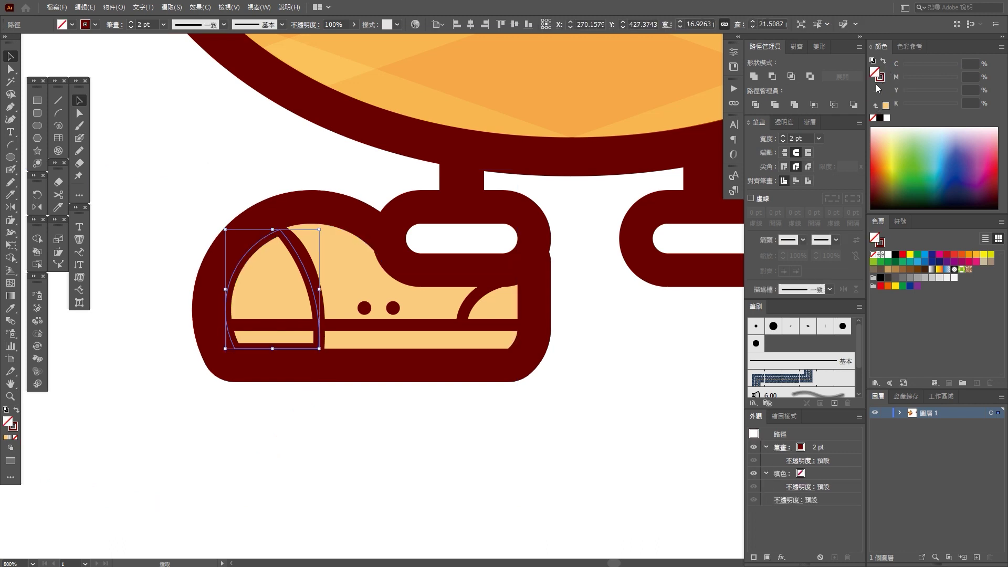
click(887, 118)
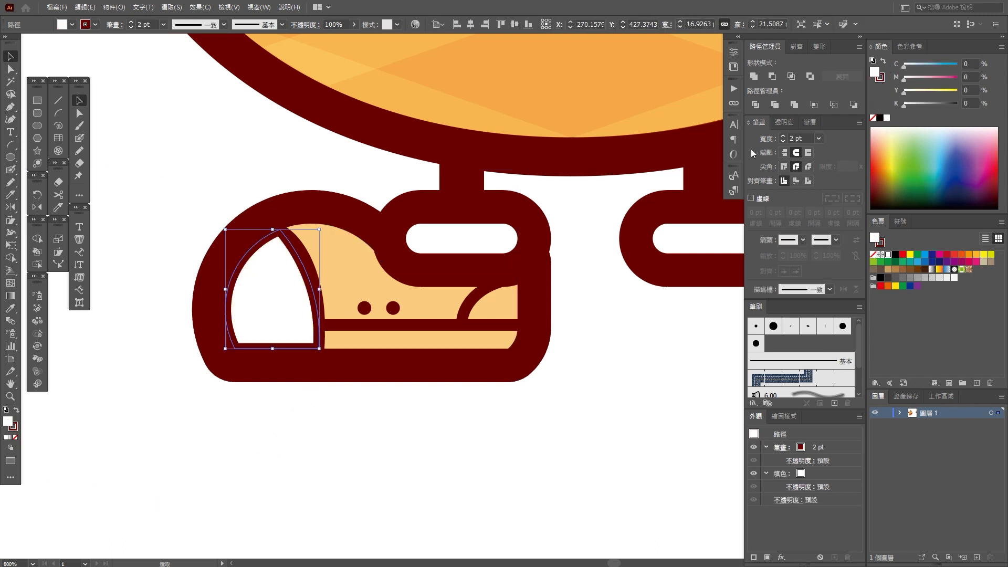
click(808, 181)
key(Delete)
click(319, 295)
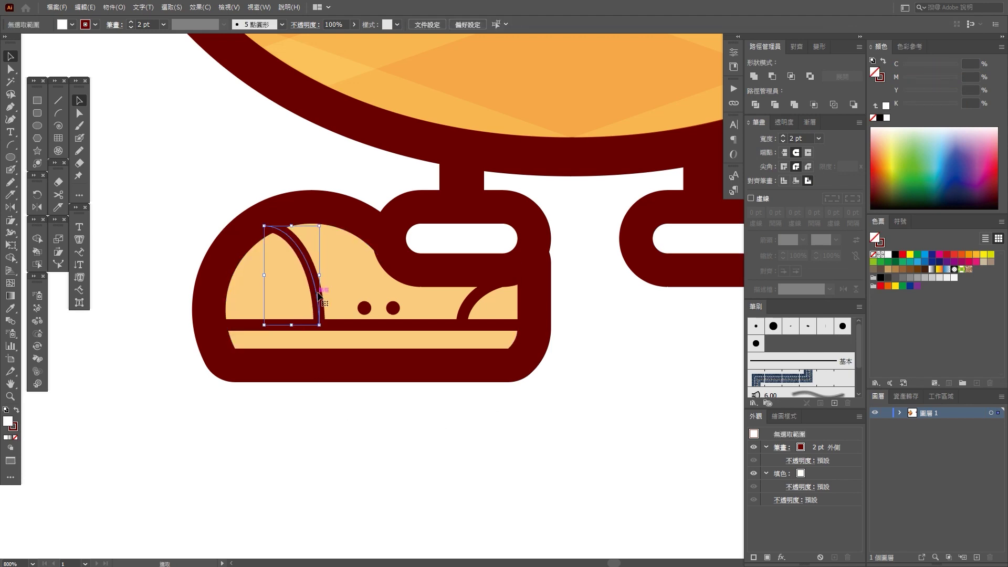
key(ctrl+z)
click(330, 420)
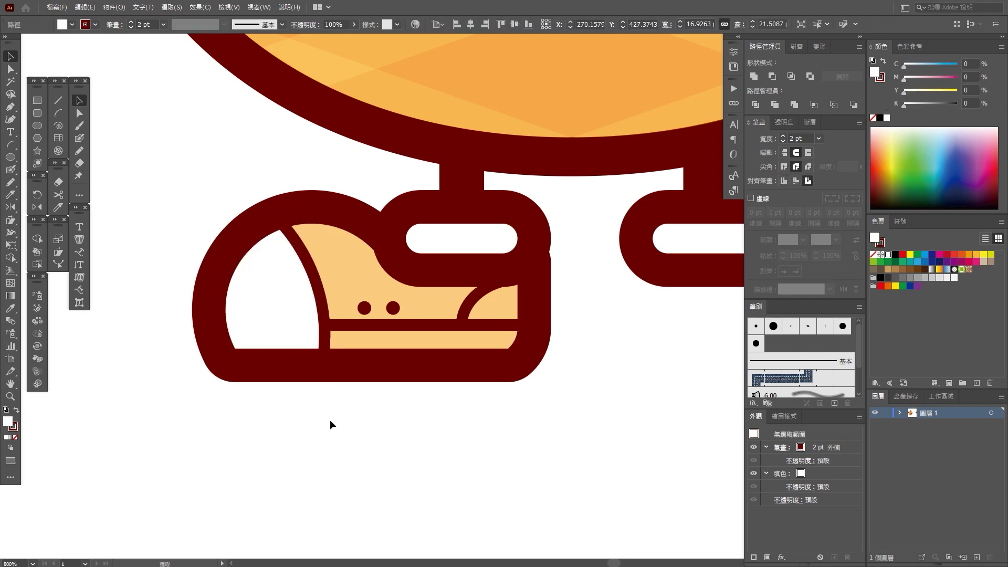
scroll(330, 420, down, 3)
scroll(339, 428, down, 2)
scroll(339, 428, up, 3)
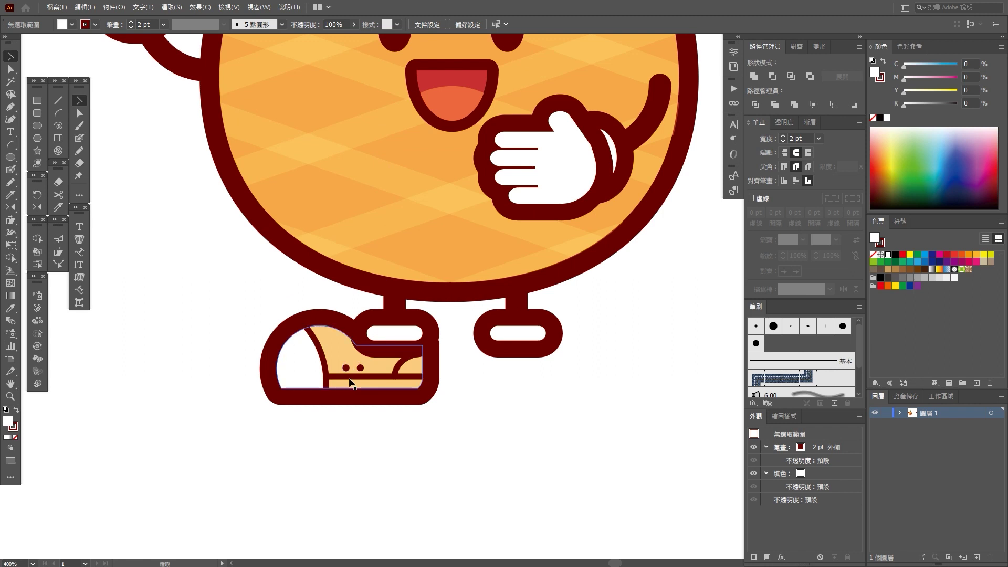
Step: Intersect a circle with the shoe's right end to make a white-filled crescent
scroll(351, 381, down, 2)
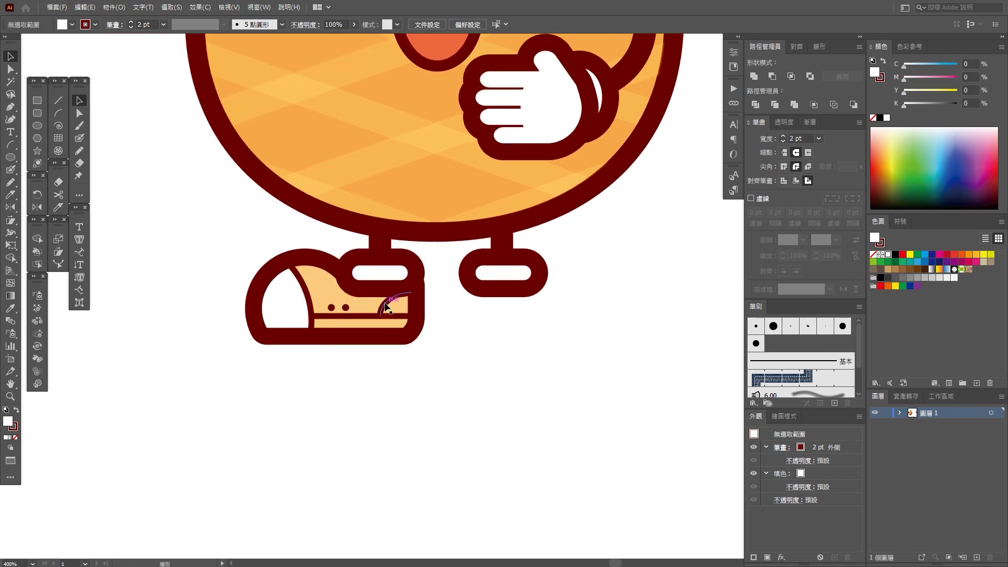
drag(387, 307, 271, 307)
click(37, 126)
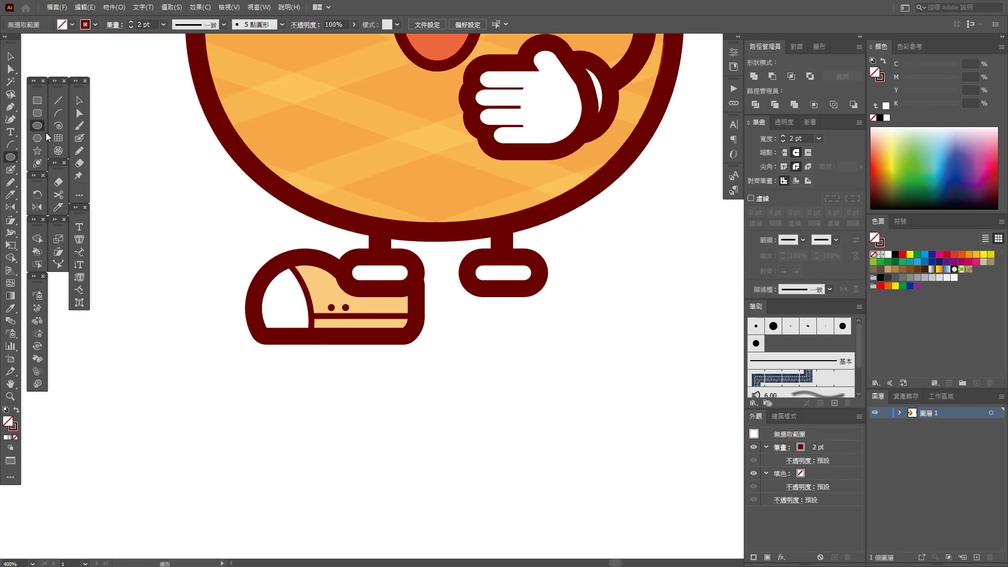
scroll(449, 385, up, 1)
drag(475, 378, 337, 246)
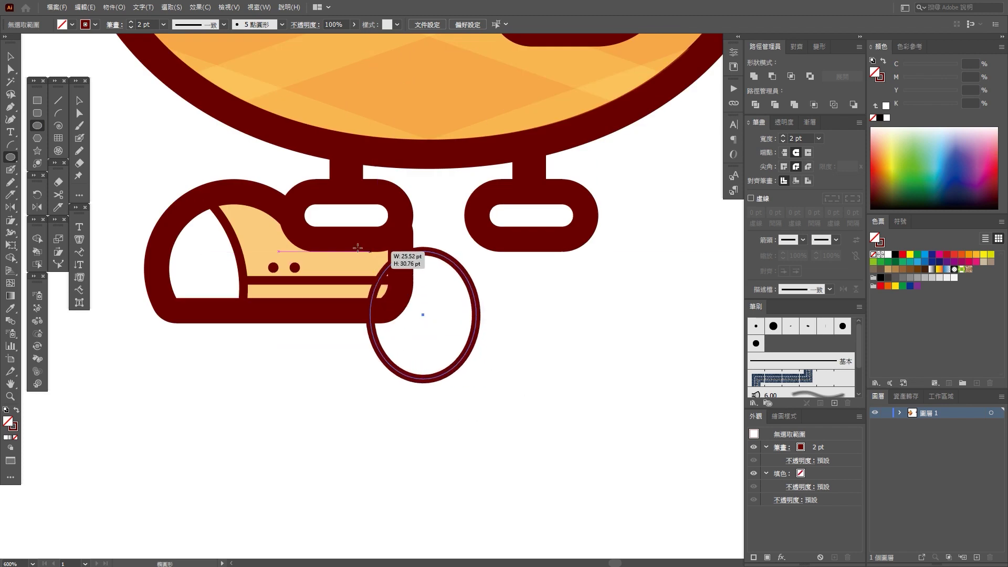
click(12, 58)
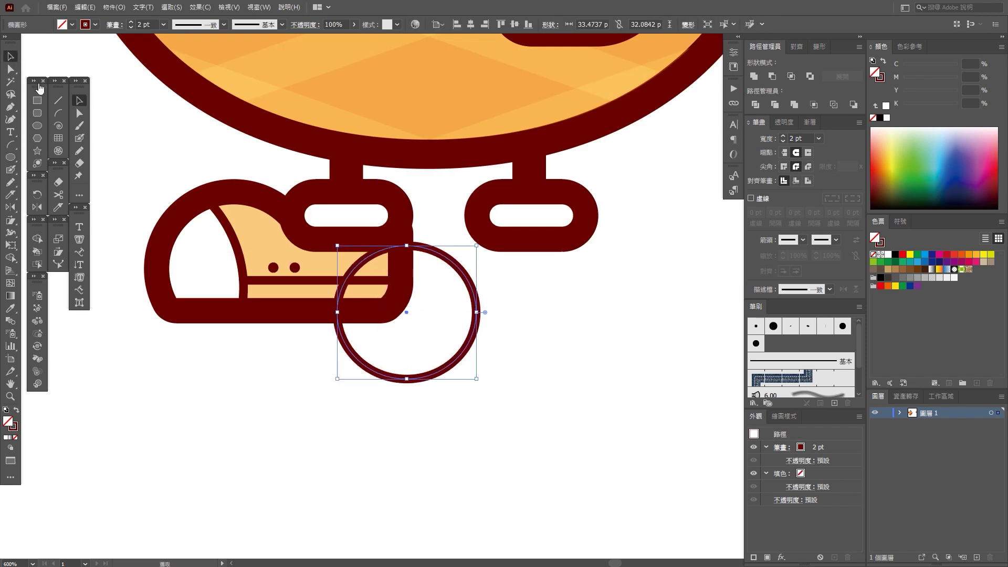
click(255, 232)
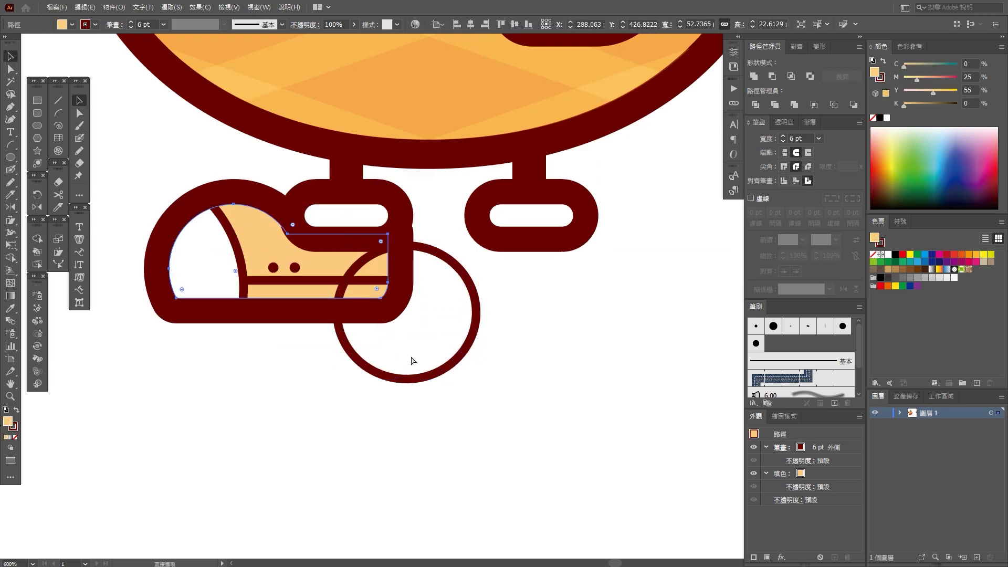
shift+click(474, 324)
click(790, 77)
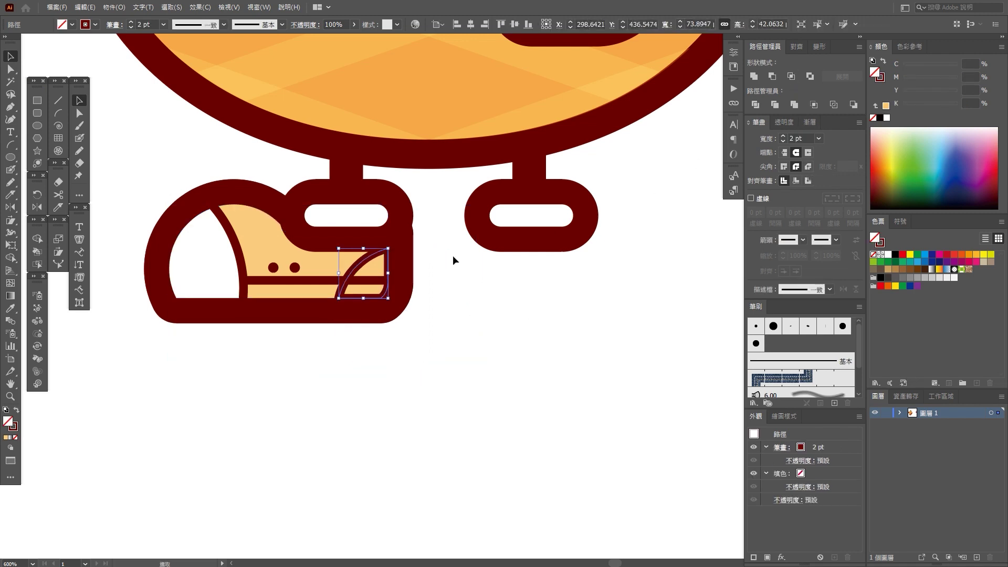
key(i)
click(219, 263)
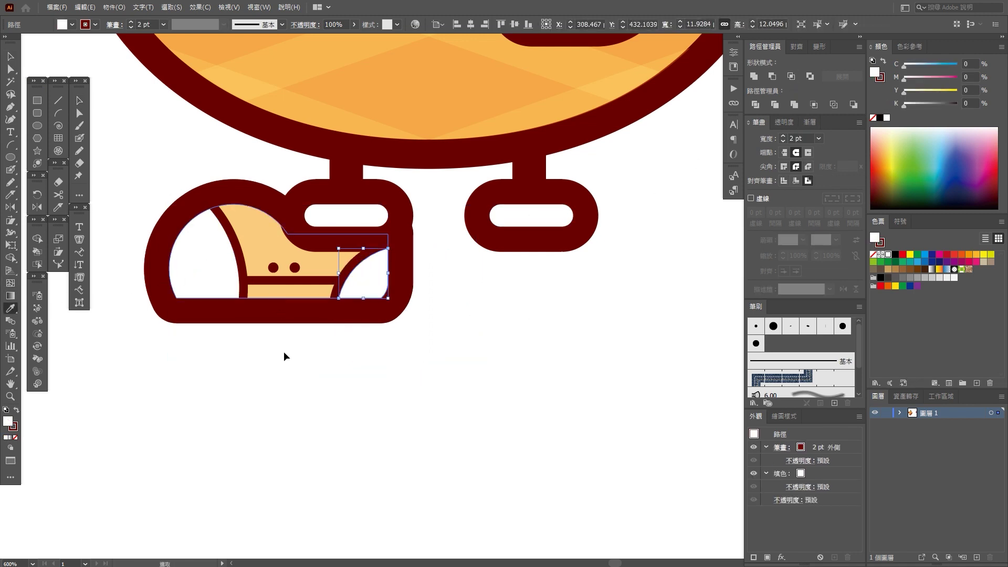
ctrl+click(232, 346)
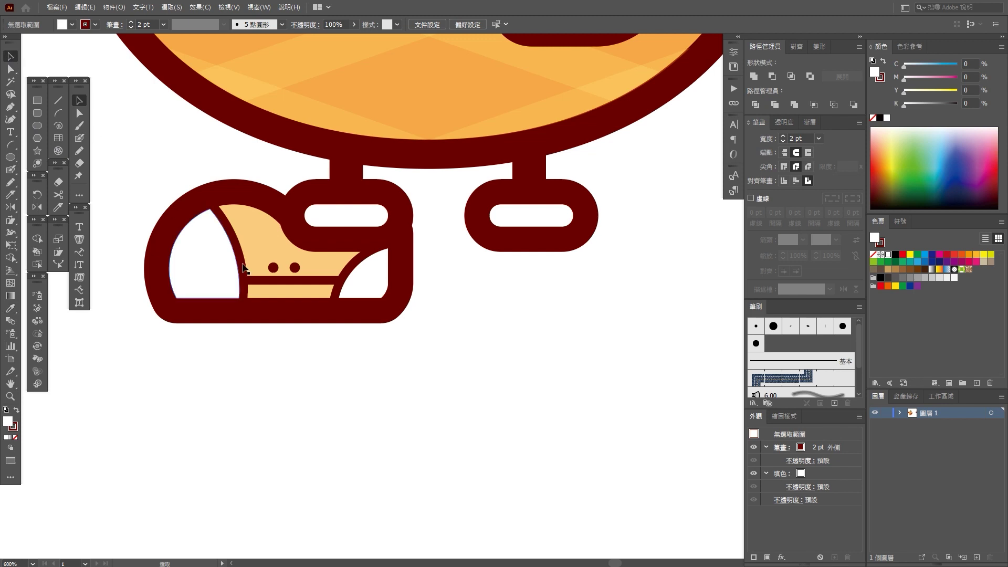
Step: Delete the horizontal shoe line and draw a rectangle over the shoe's bottom edge
click(260, 281)
key(Delete)
key(m)
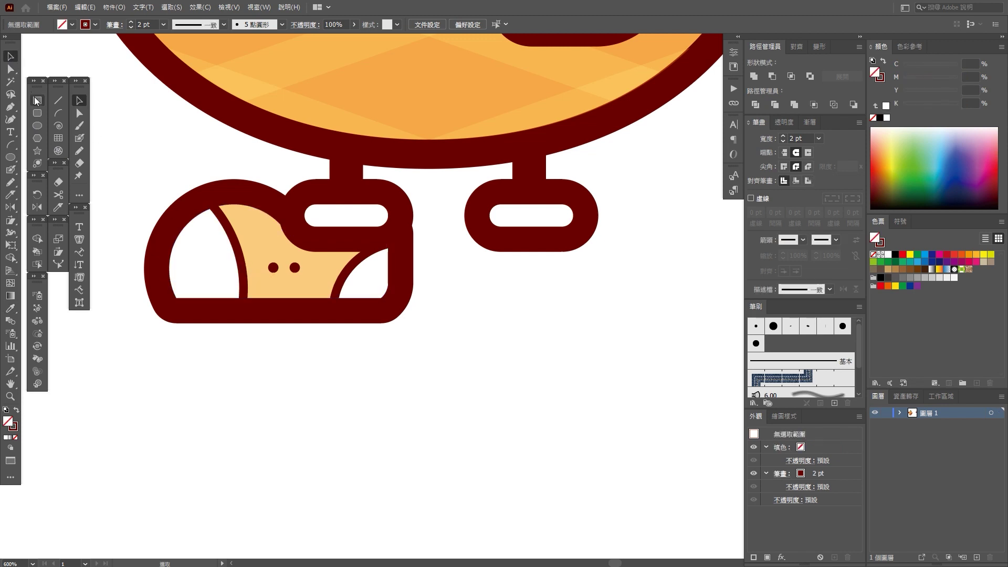
drag(159, 393, 523, 310)
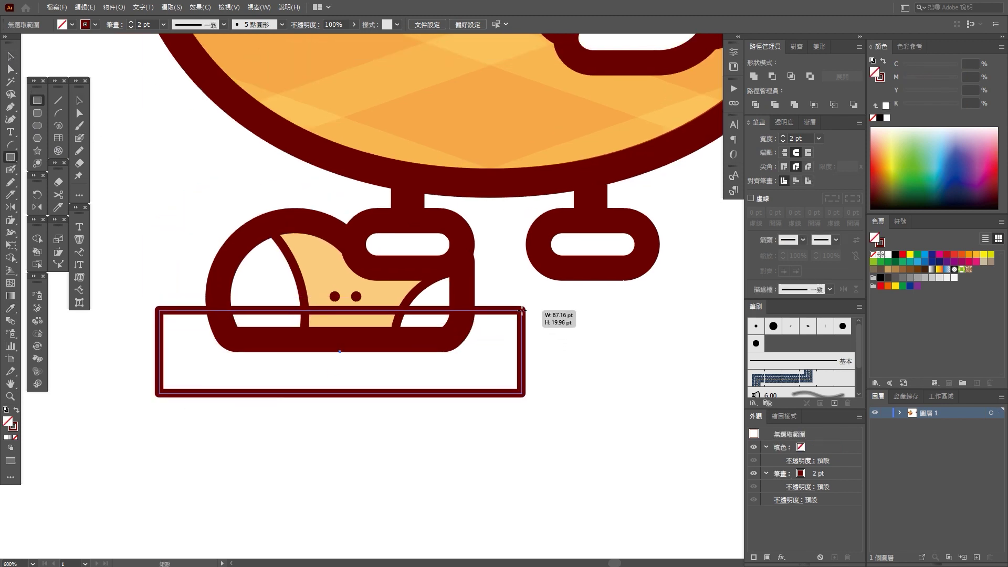
Step: Intersect the rectangle with the shoe shape into a thin sole strip filled white
click(17, 56)
click(320, 264)
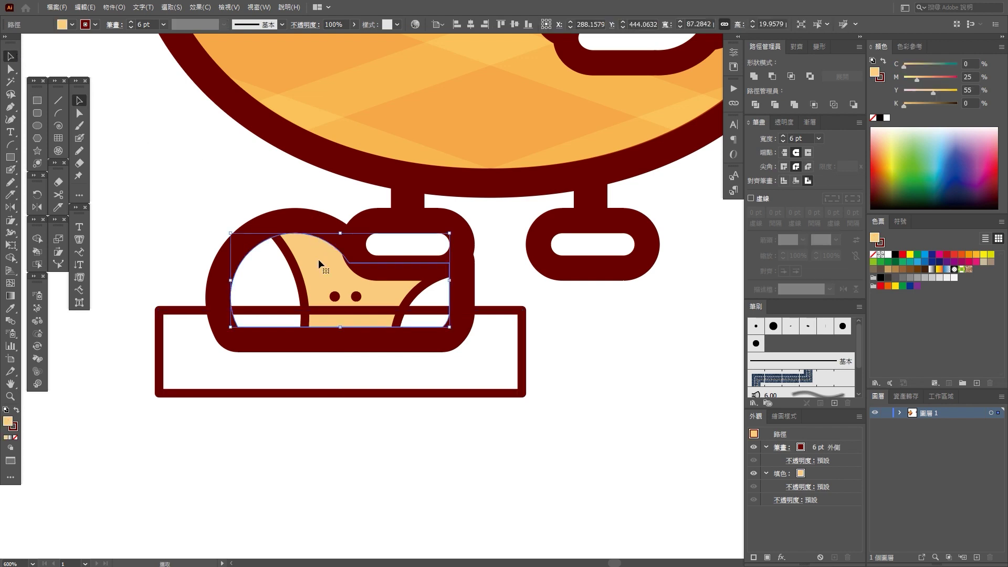
key(ctrl)
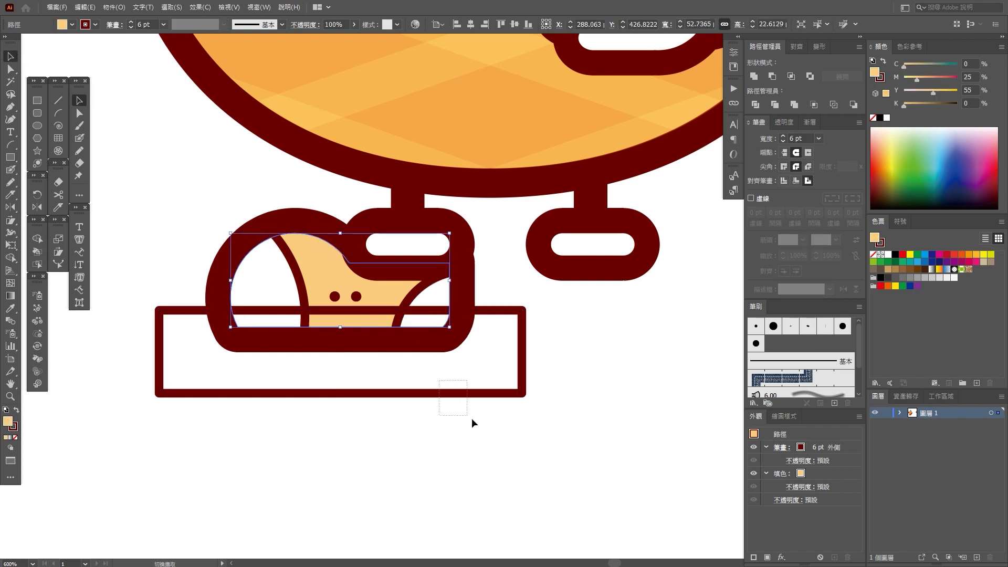
drag(471, 419, 471, 419)
click(791, 77)
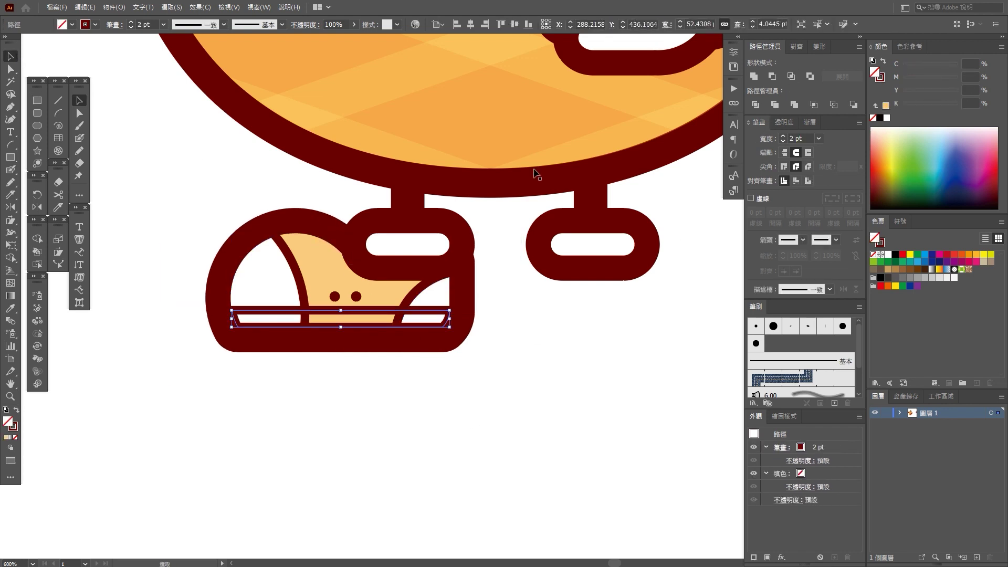
click(11, 308)
click(271, 319)
key(ctrl+shift+a)
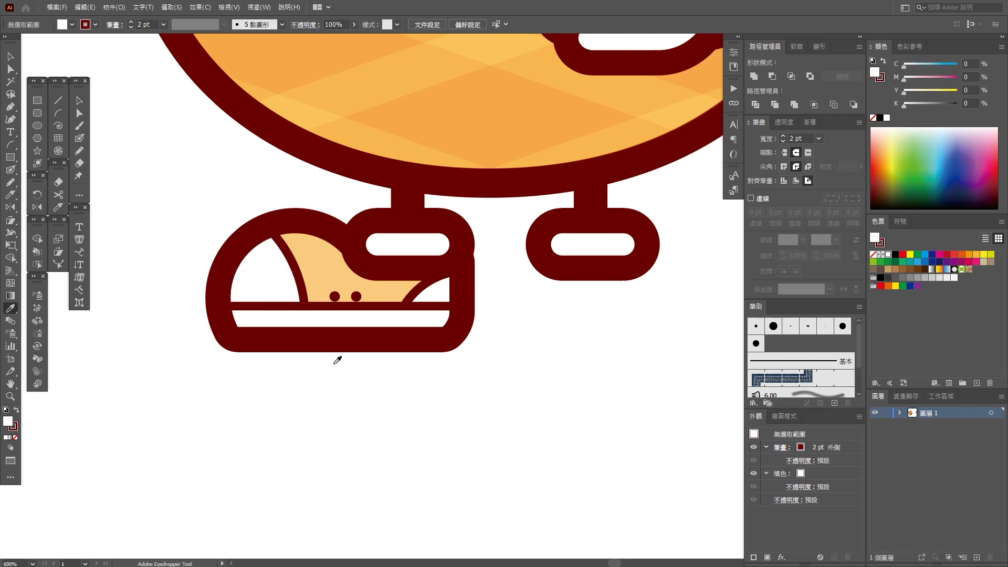
alt+scroll(338, 362, down, 2)
alt+scroll(339, 362, down, 3)
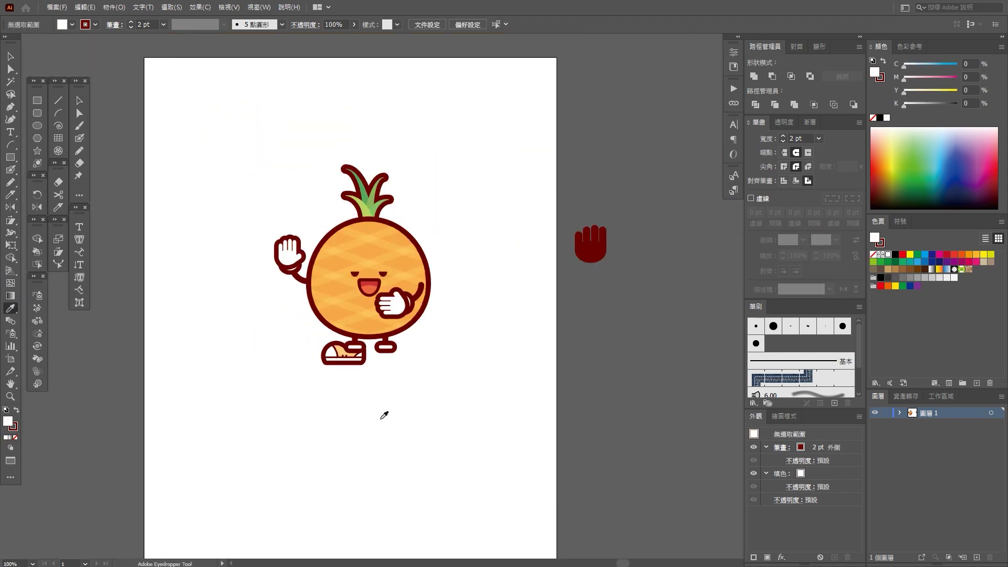
Step: Delete the unfinished right leg and shoe
alt+scroll(383, 369, up, 3)
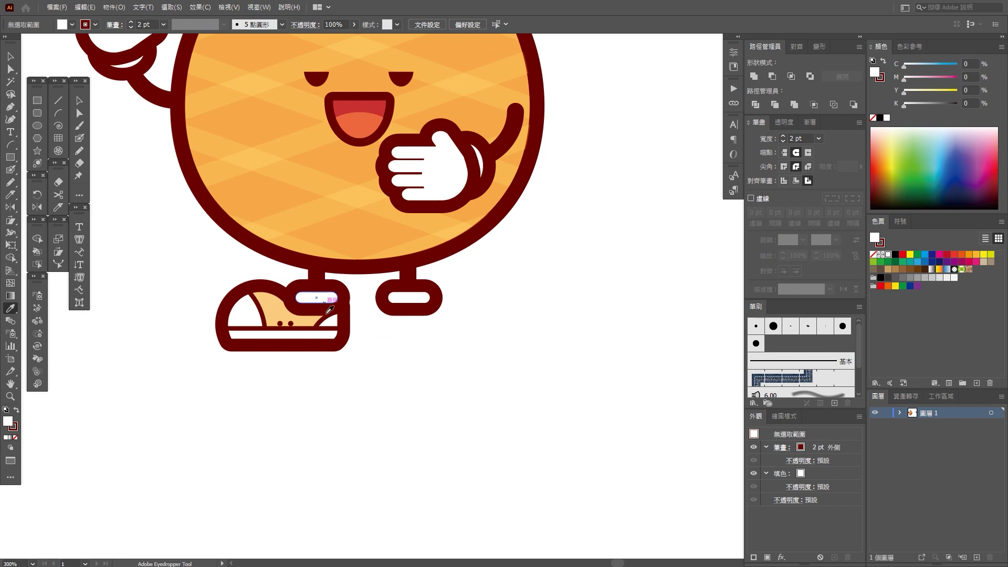
alt+scroll(331, 325, down, 2)
click(79, 100)
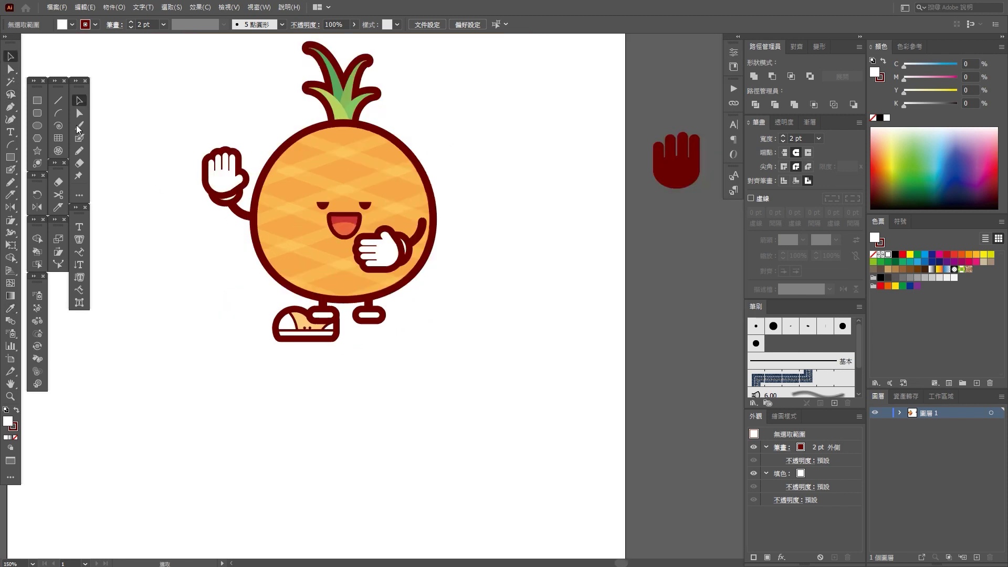
alt+scroll(366, 364, up, 2)
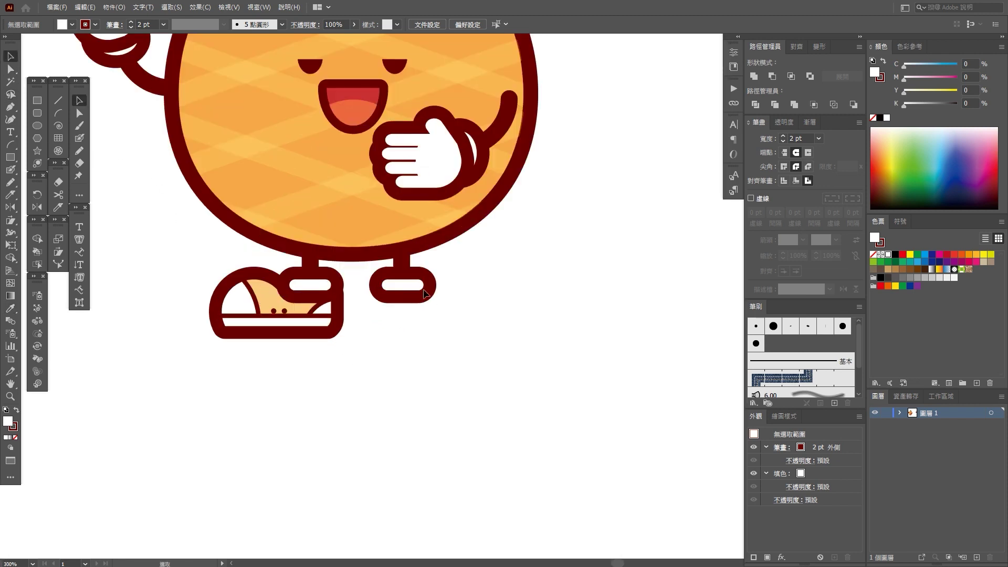
click(402, 272)
key(Delete)
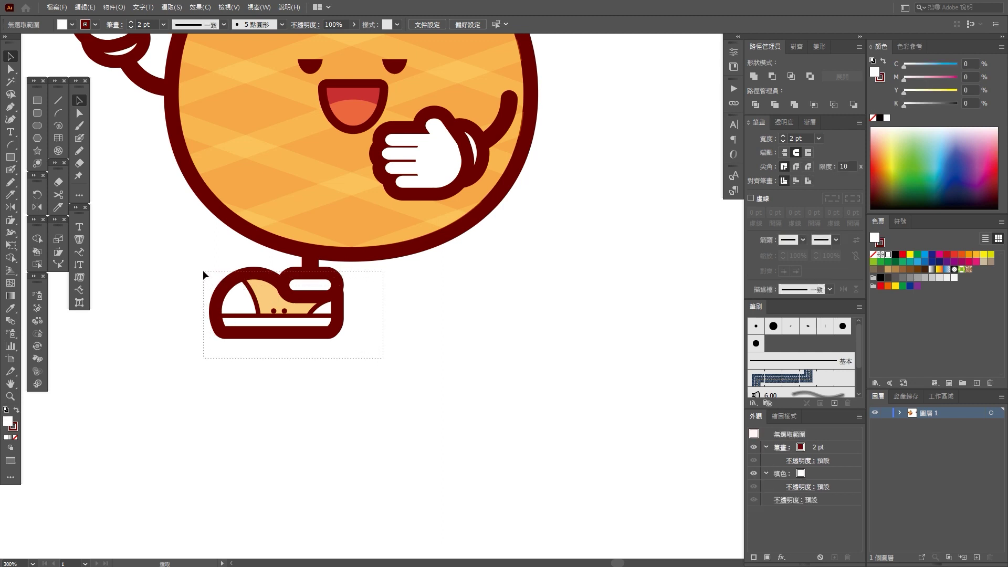
Step: Make a vertically reflected copy of the left leg and shoe and move it to the right side
drag(202, 275, 294, 315)
right_click(331, 324)
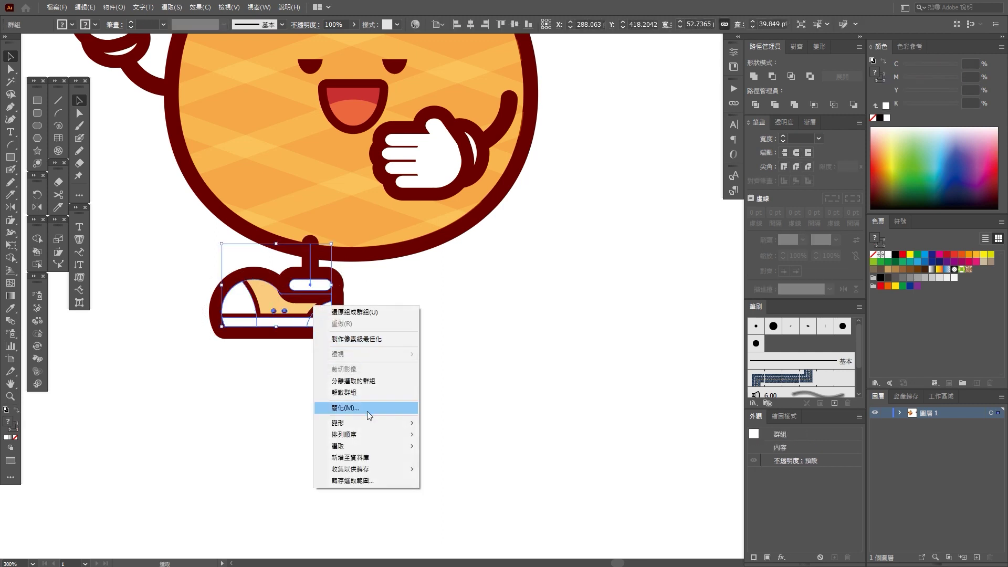
mouse_move(339, 423)
click(452, 459)
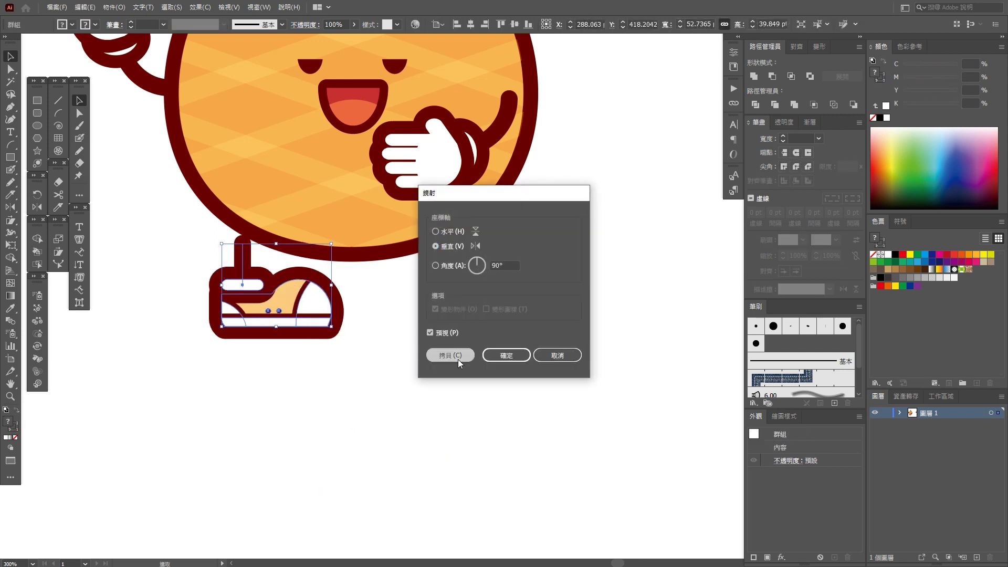
click(457, 356)
drag(326, 292, 478, 292)
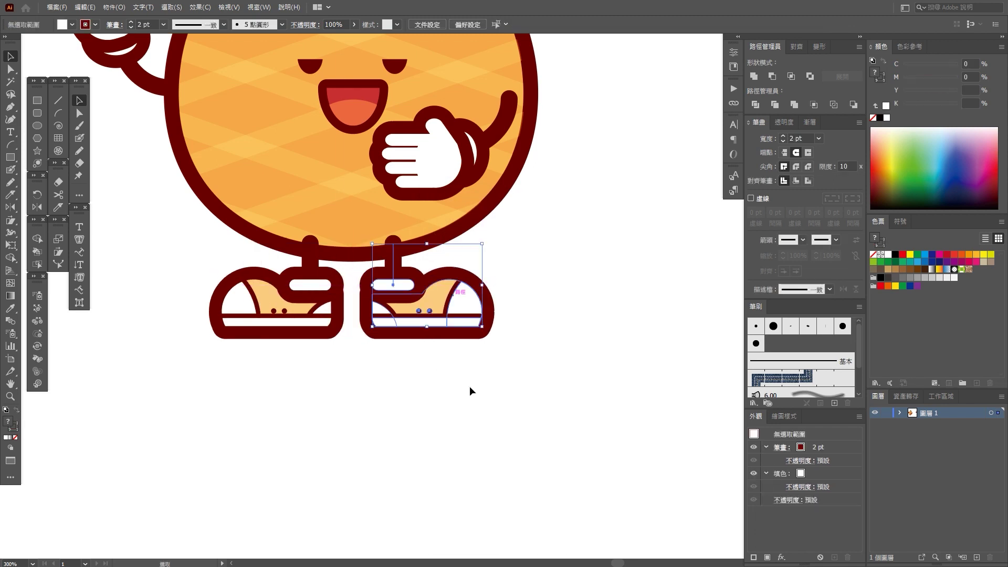
drag(469, 367, 274, 243)
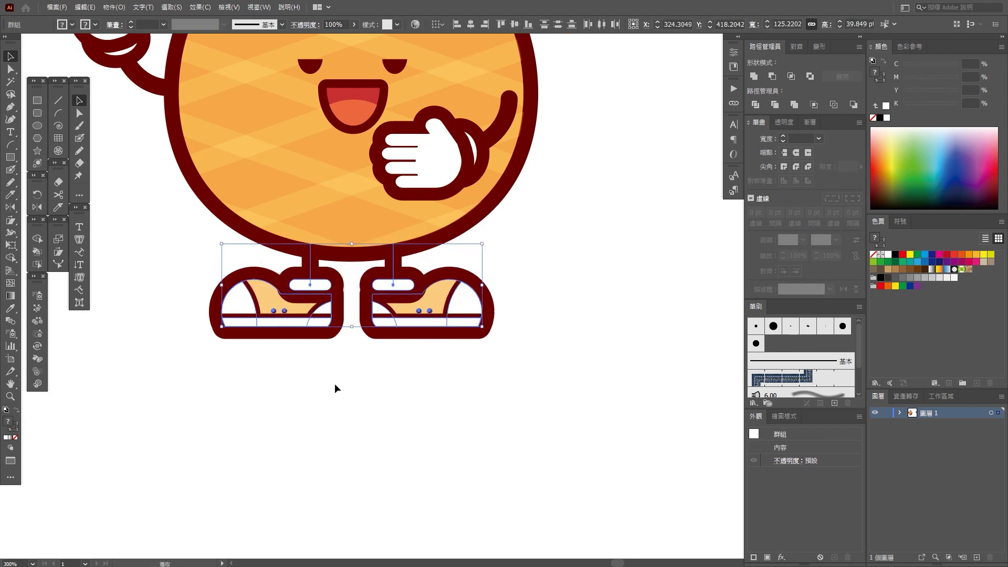
scroll(320, 370, down, 3)
click(348, 380)
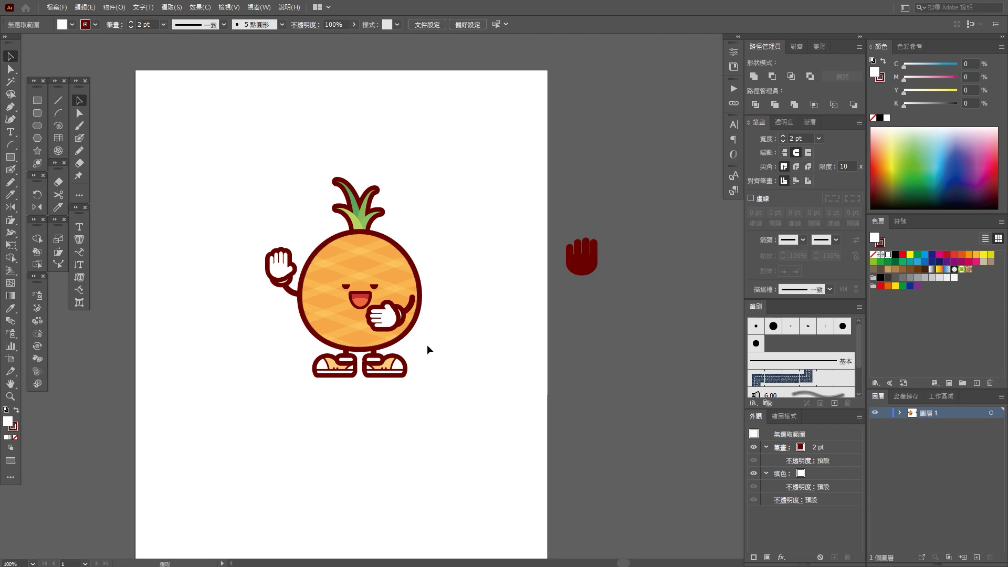
drag(265, 187, 342, 253)
Step: Shift the pineapple slightly left and bring its face into view
drag(382, 313, 349, 318)
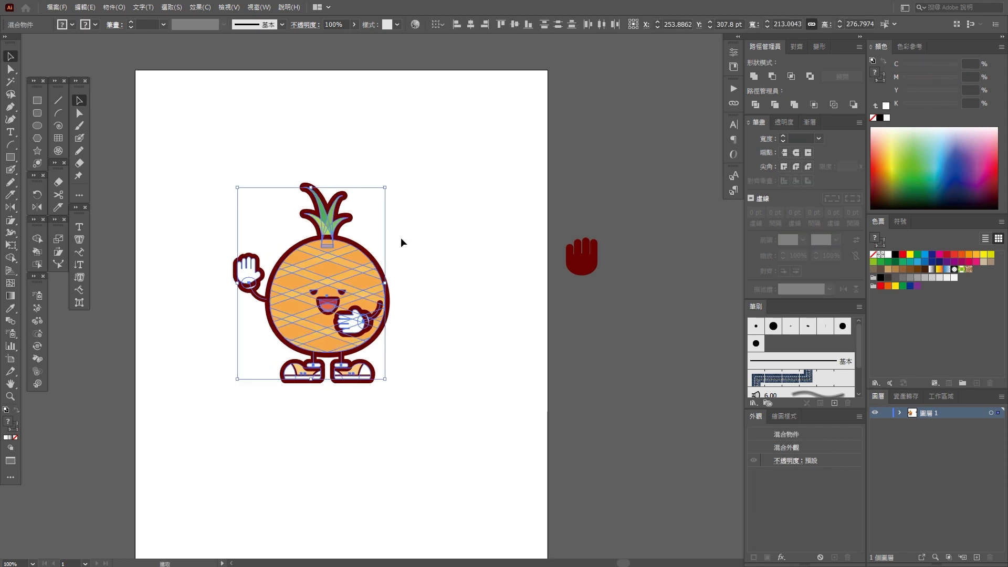
click(382, 228)
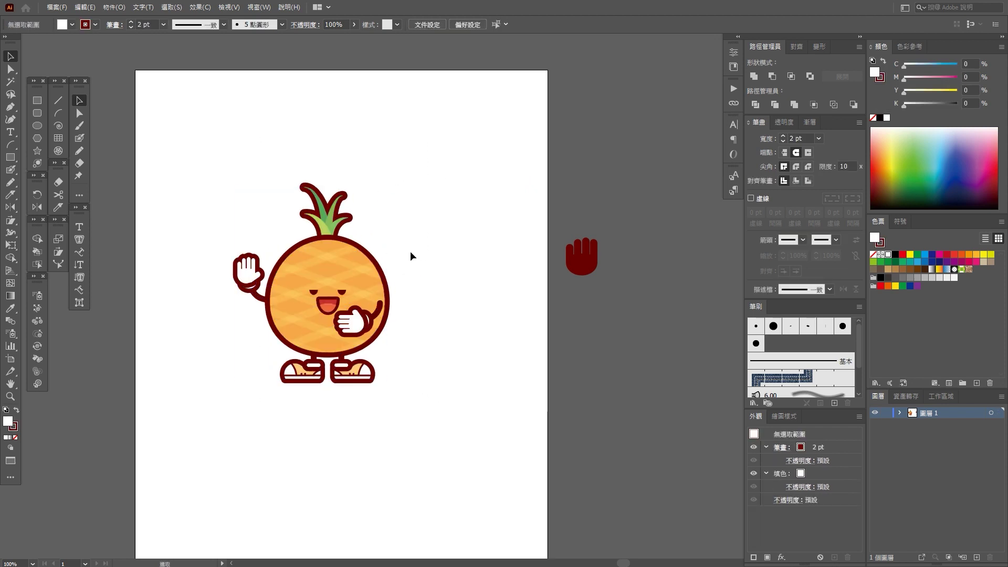
scroll(404, 332, up, 1)
drag(418, 384, 483, 353)
scroll(521, 309, down, 1)
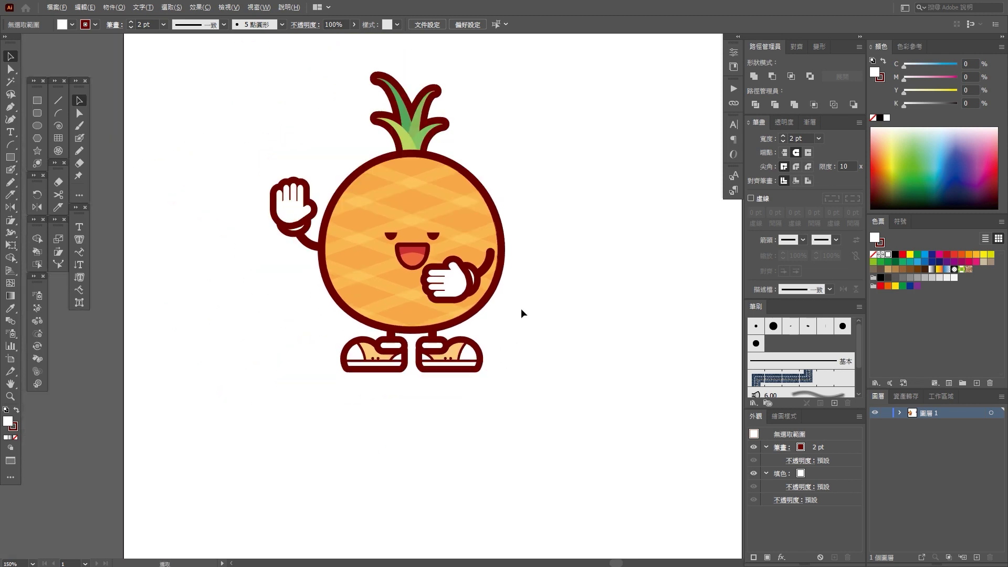
scroll(519, 321, up, 1)
scroll(515, 314, up, 1)
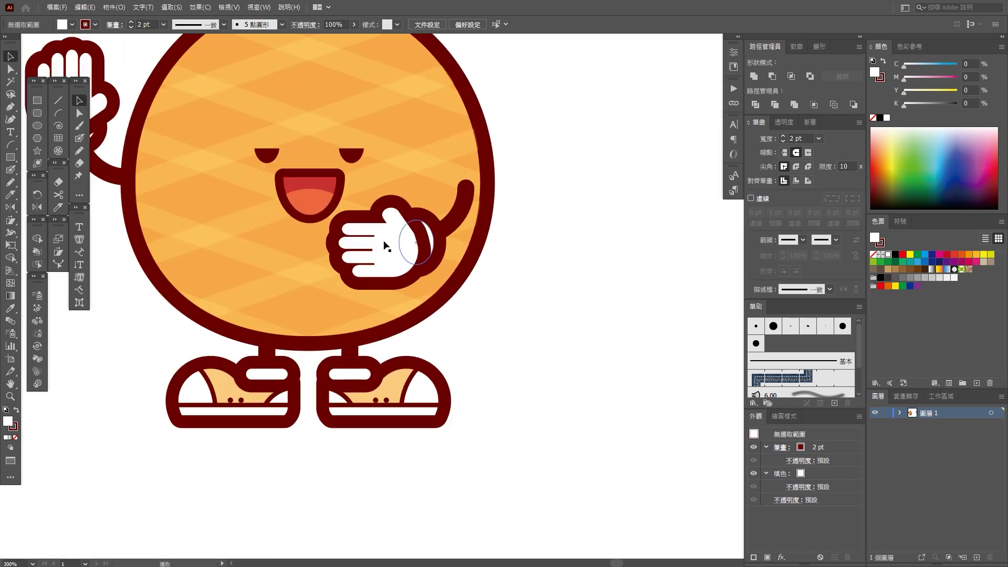
Step: Group the white thumbs-up hand with the right arm and move them down
click(323, 188)
shift+click(351, 155)
shift+click(267, 155)
shift+click(279, 174)
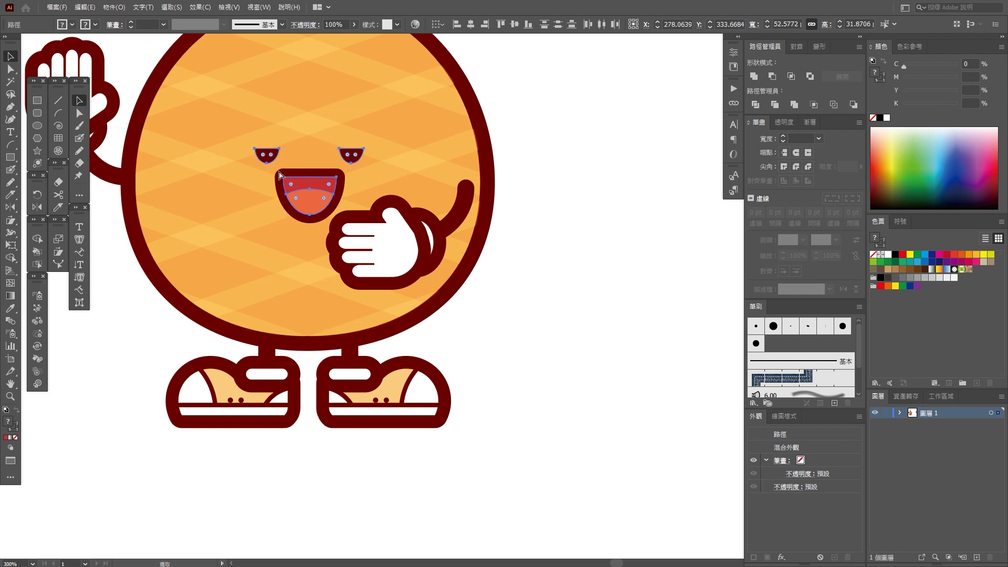
click(492, 326)
click(401, 263)
shift+click(435, 239)
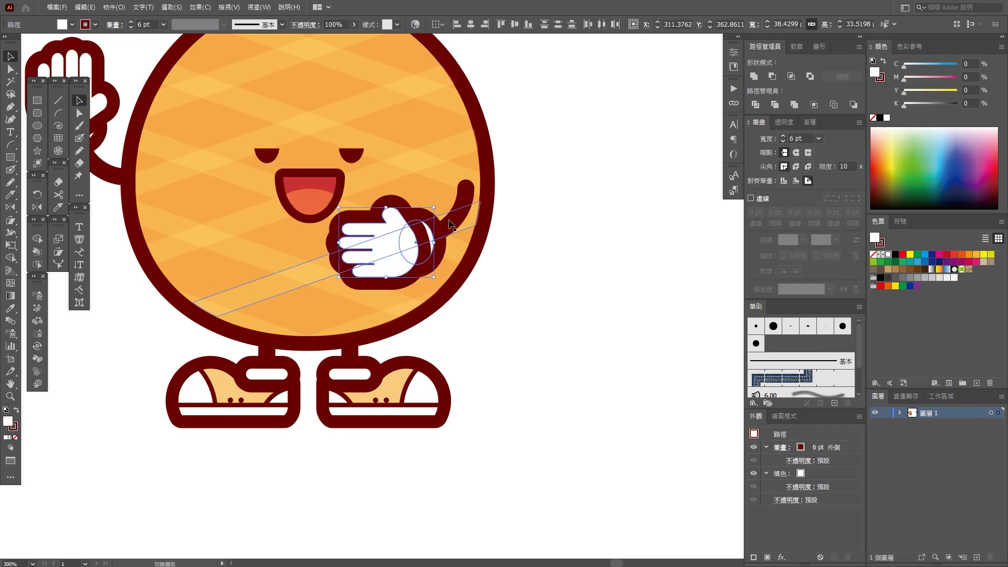
key(ctrl+g)
drag(402, 215, 406, 252)
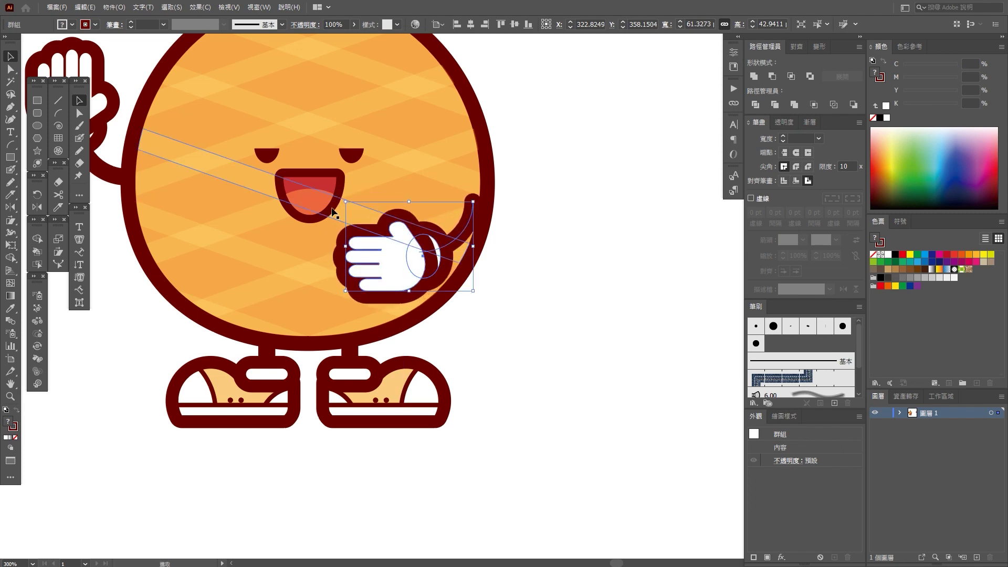
Step: Raise the eyes and mouth, tuck the mouth closer to the eyes, and nudge the hand up
drag(324, 205, 318, 168)
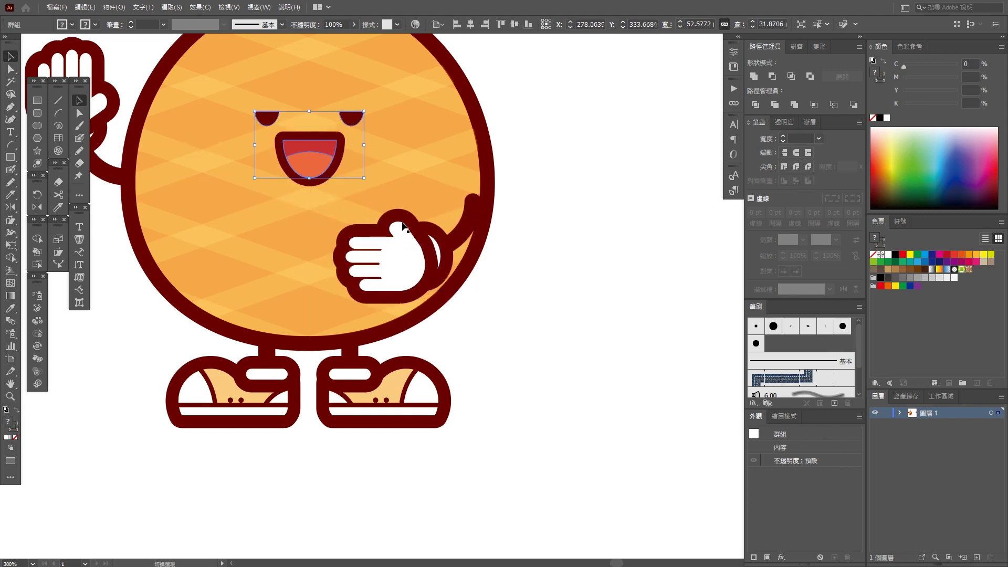
key(ctrl+0)
click(487, 276)
scroll(425, 194, up, 5)
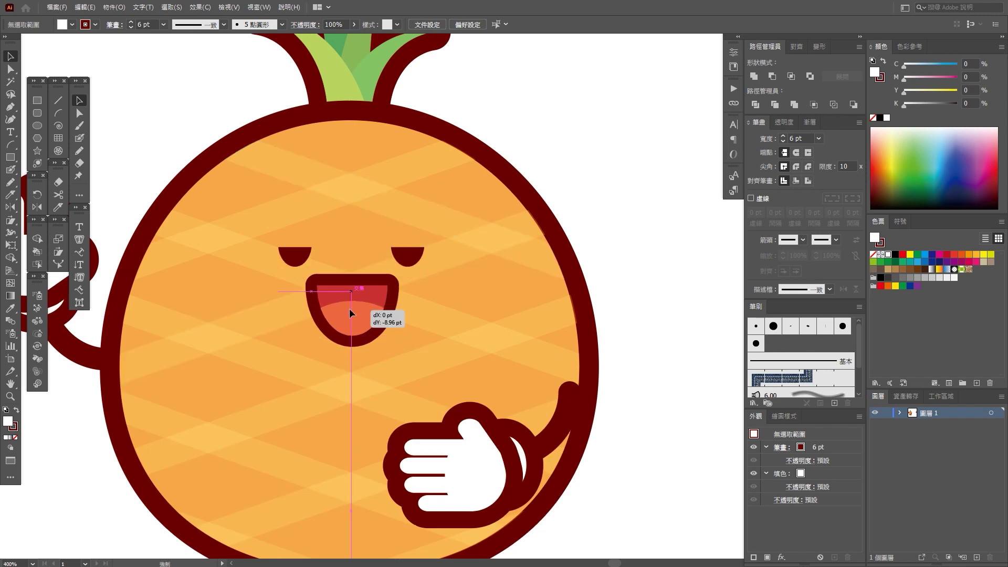
drag(361, 304, 359, 279)
drag(455, 452, 458, 435)
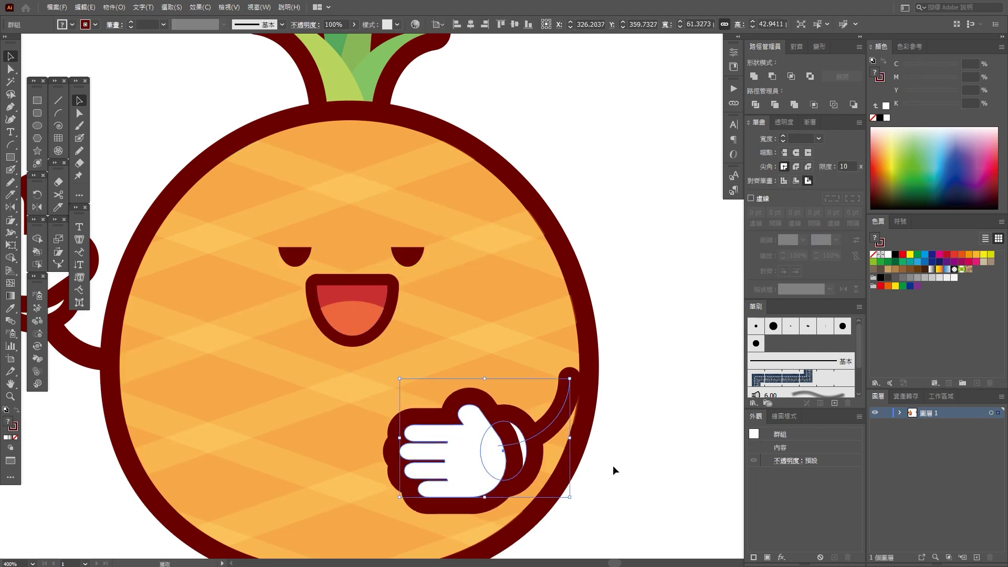
Step: Select the whole pineapple and move it to the artboard's left
key(ctrl+0)
click(535, 346)
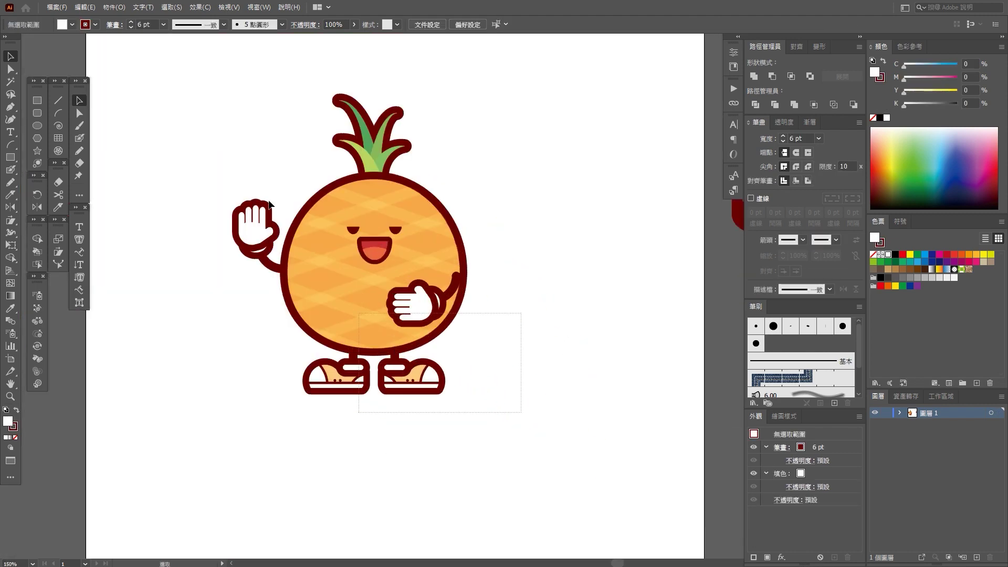
drag(517, 417, 236, 153)
mouse_move(333, 240)
mouse_down()
mouse_move(269, 225)
mouse_move(452, 231)
mouse_up()
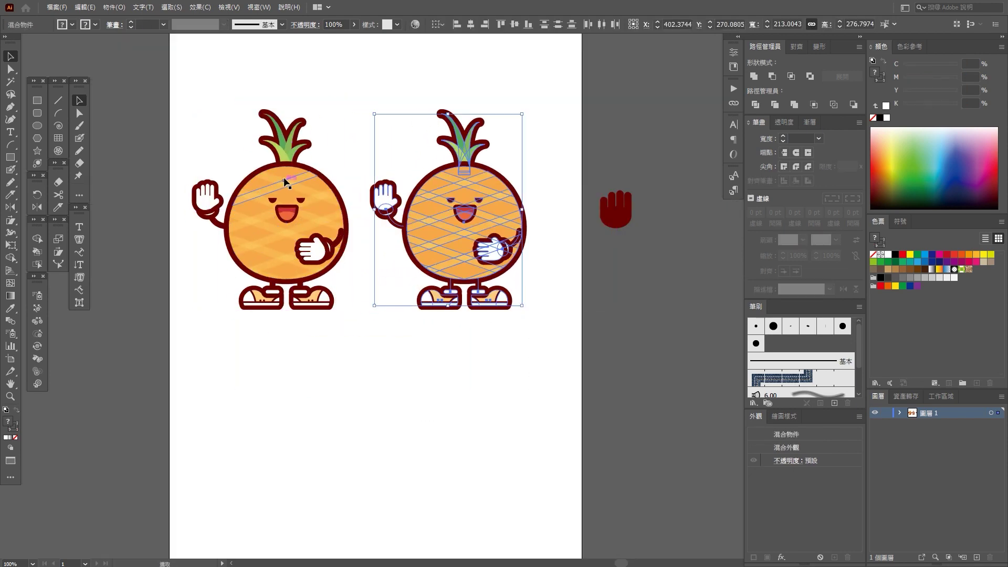
Step: Draw a white rectangle over the duplicate pineapple's mouth and round its corners
click(530, 273)
key(ctrl+plus)
key(ctrl+plus)
key(ctrl+plus)
key(ctrl+plus)
key(ctrl+plus)
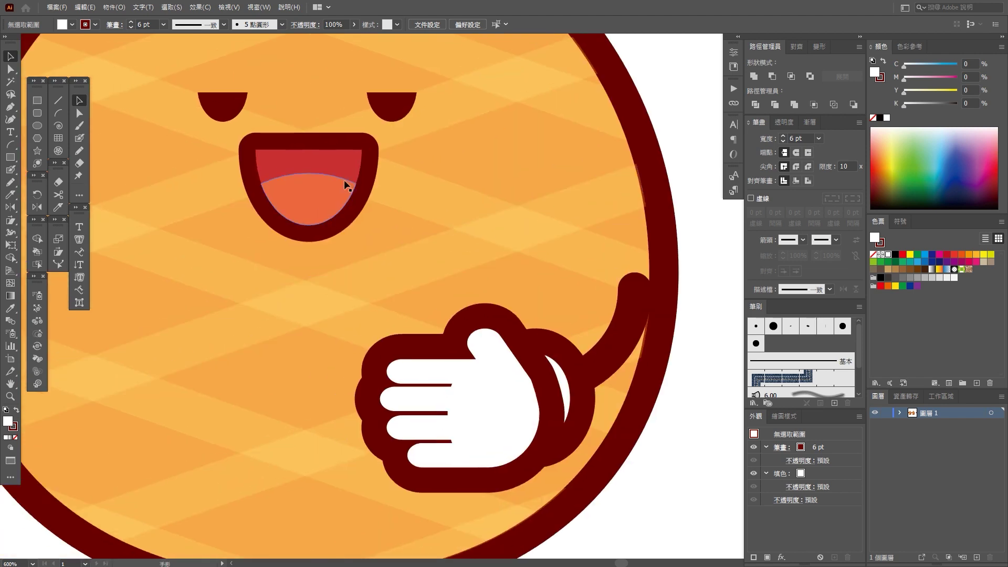
click(37, 125)
click(37, 100)
drag(170, 119, 423, 240)
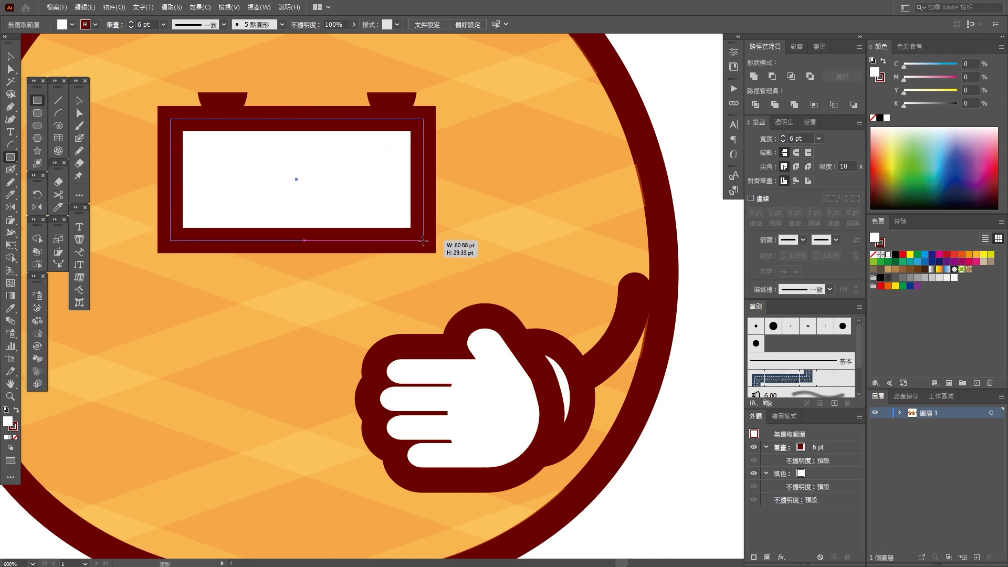
click(10, 56)
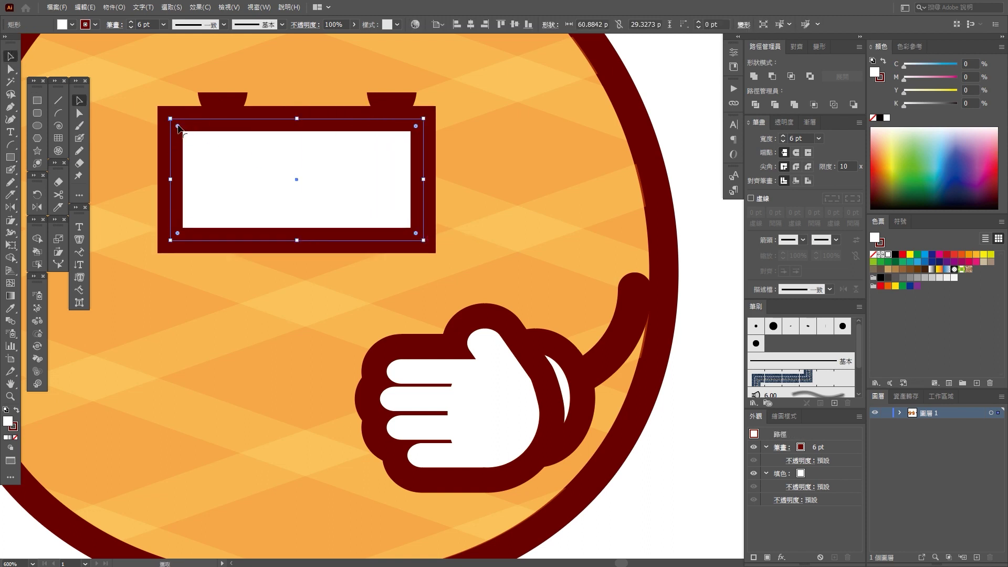
drag(177, 126, 205, 137)
drag(272, 154, 272, 175)
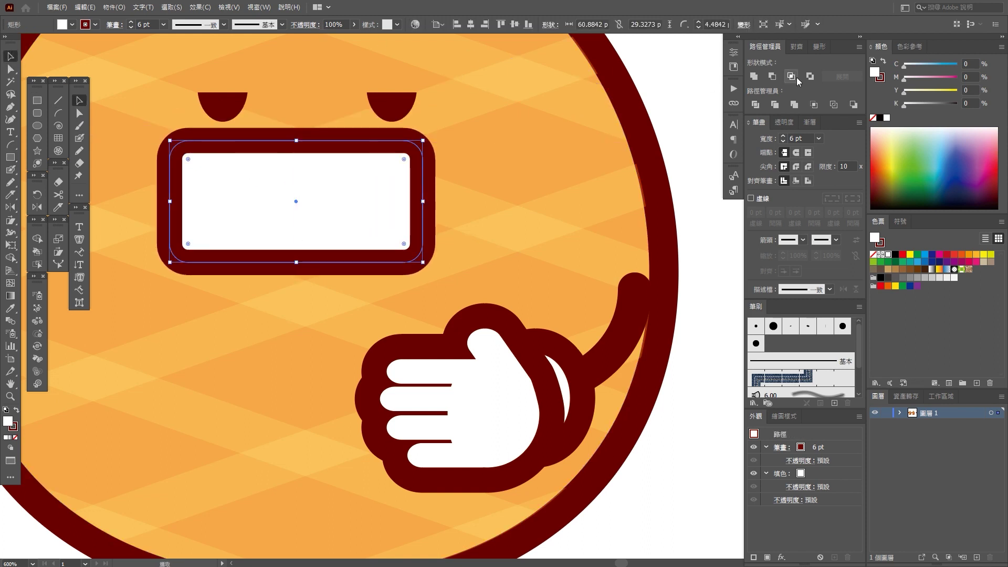
Step: Set the mask outline to 3 pt and shift the mask slightly right and up
double_click(799, 138)
text(3)
key(Return)
drag(349, 176, 357, 171)
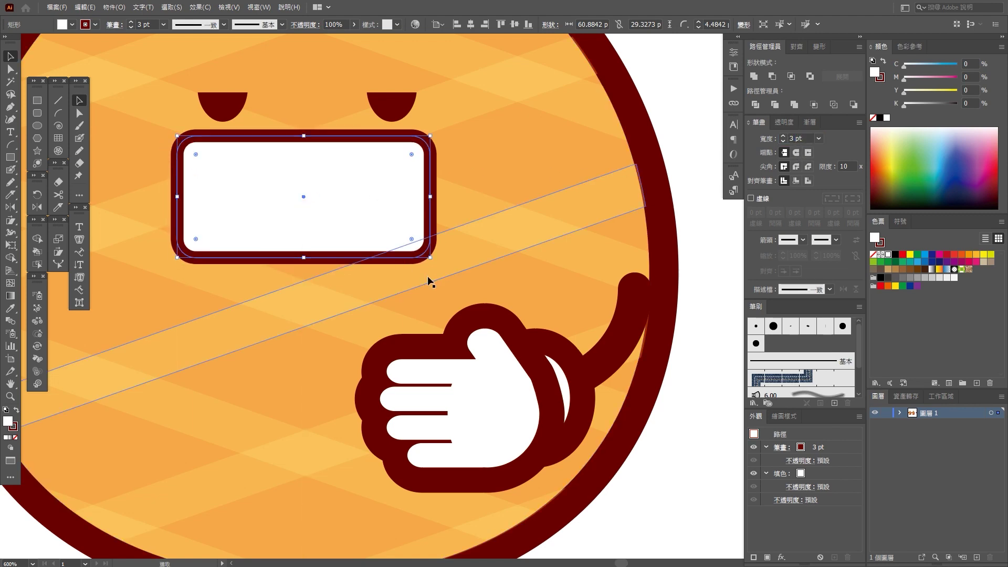
key(ctrl+0)
scroll(468, 259, up, 1)
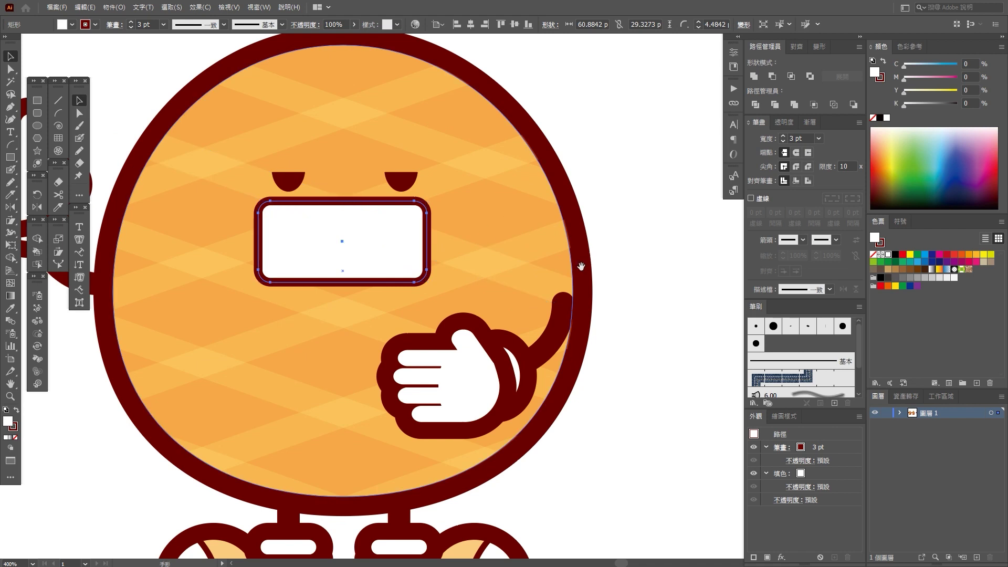
drag(580, 266, 610, 261)
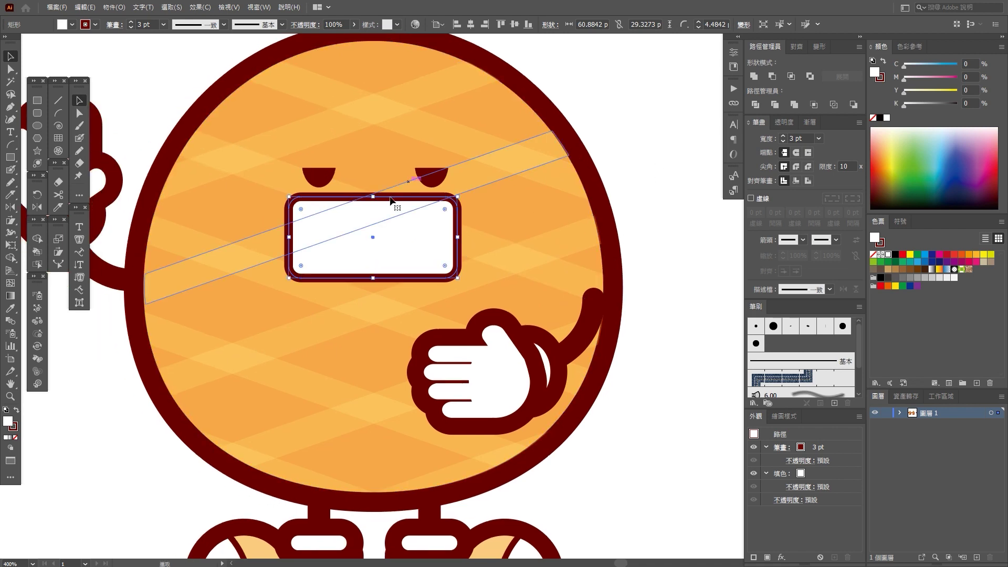
click(114, 6)
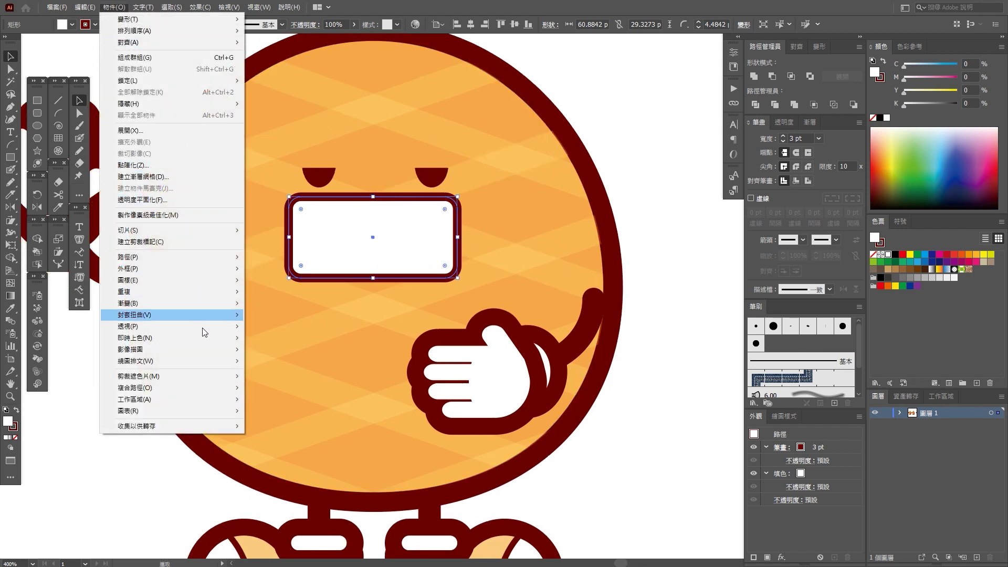
mouse_move(172, 256)
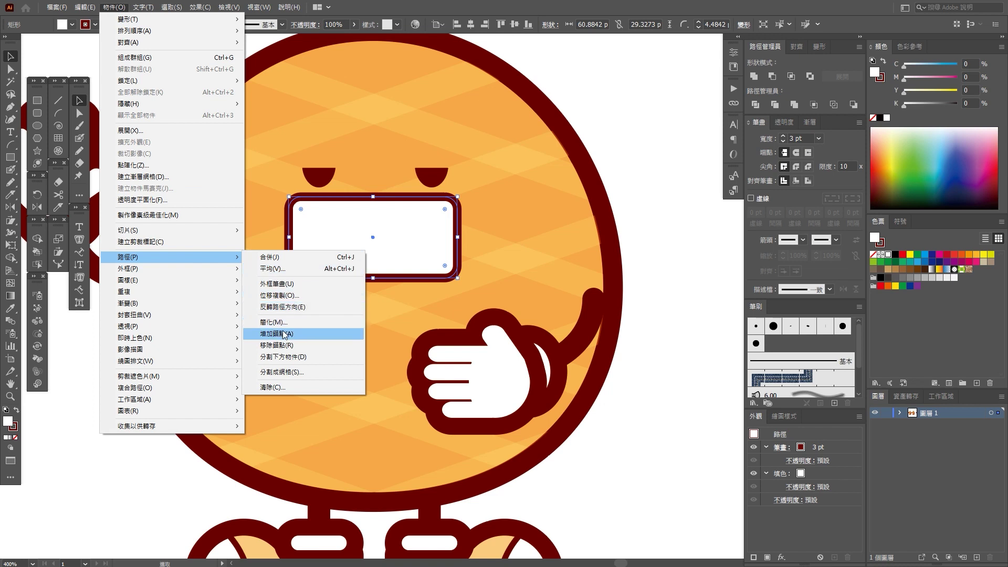
Step: Pull the mask's top-middle anchor up and bottom-middle anchor down, then round both peaks
click(271, 334)
scroll(370, 221, up, 2)
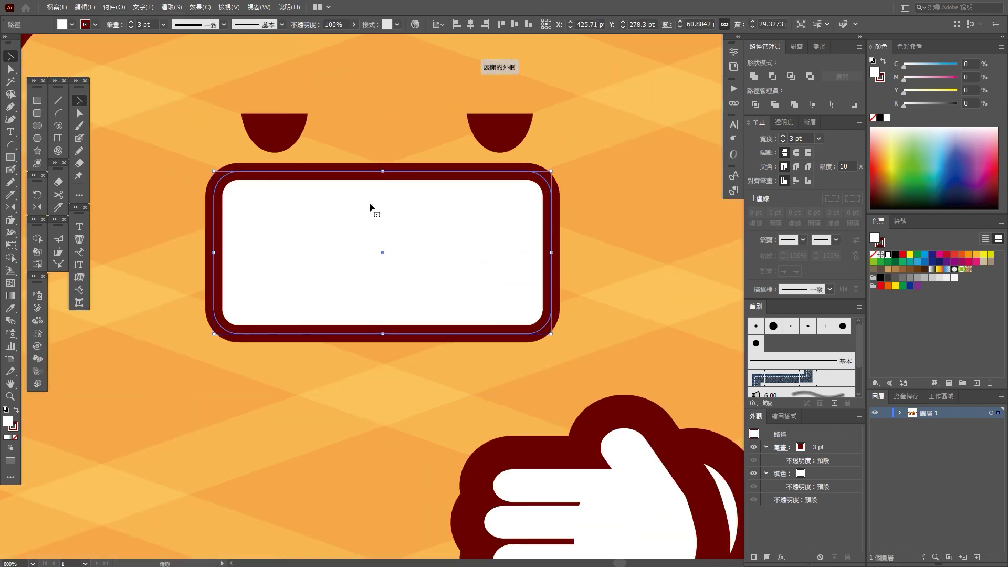
click(10, 69)
click(382, 171)
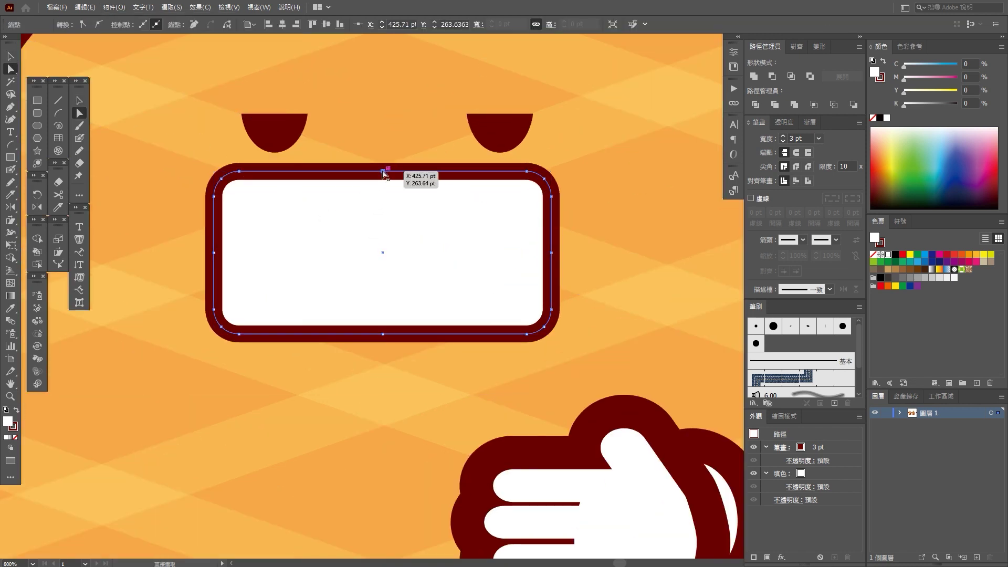
drag(383, 172, 382, 152)
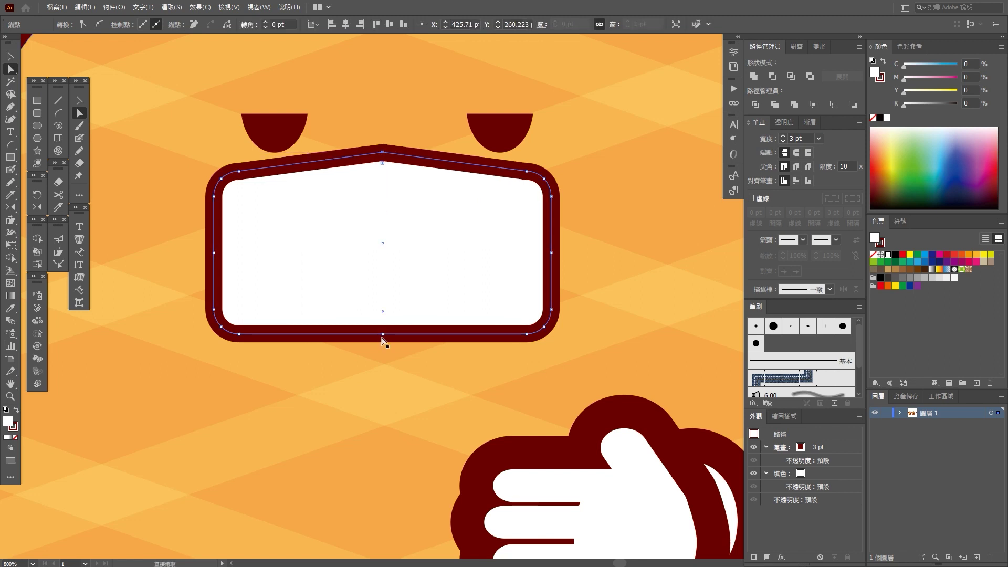
drag(383, 335, 382, 357)
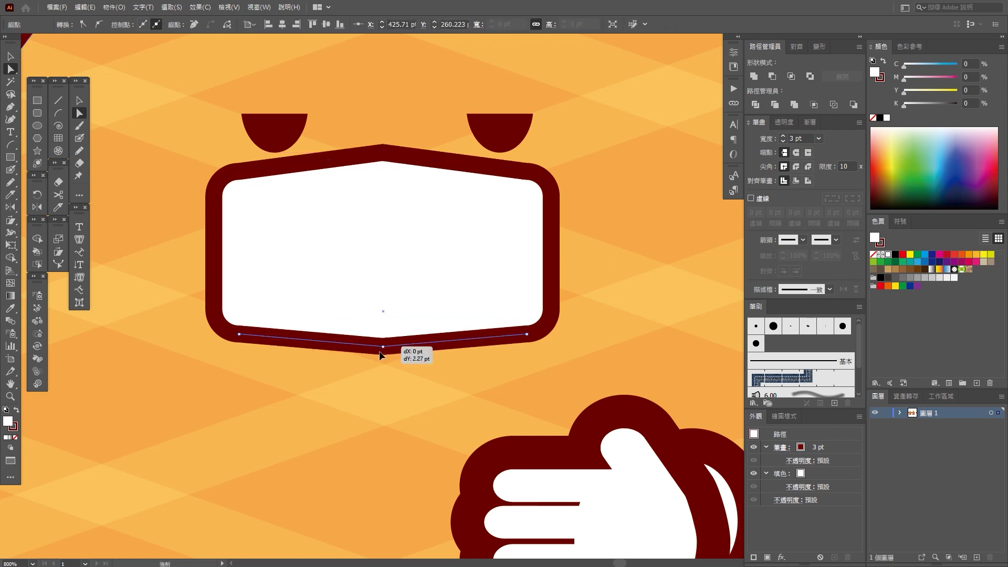
shift+click(383, 153)
mouse_move(382, 346)
mouse_down()
mouse_move(340, 460)
mouse_move(344, 525)
mouse_up()
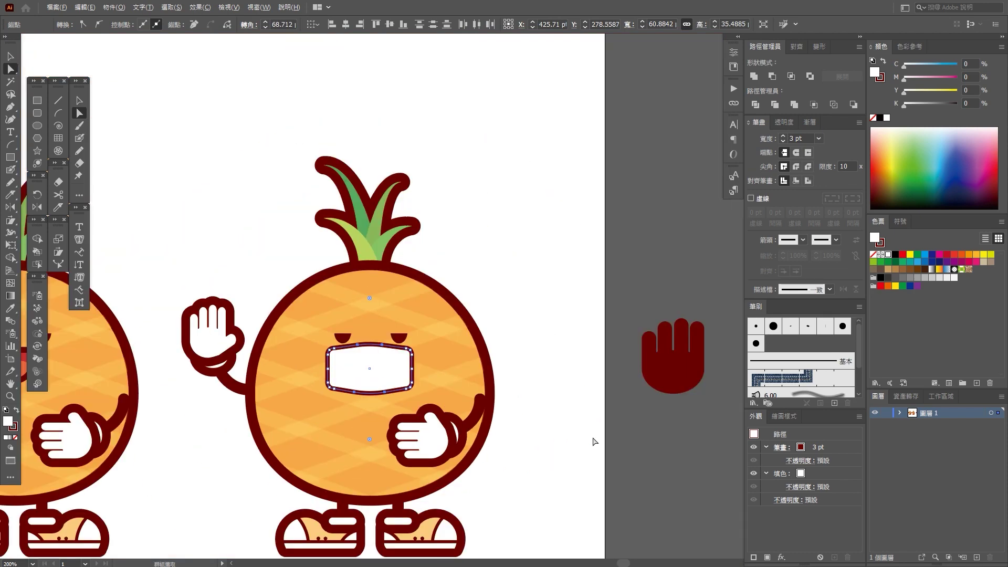
key(ctrl+plus)
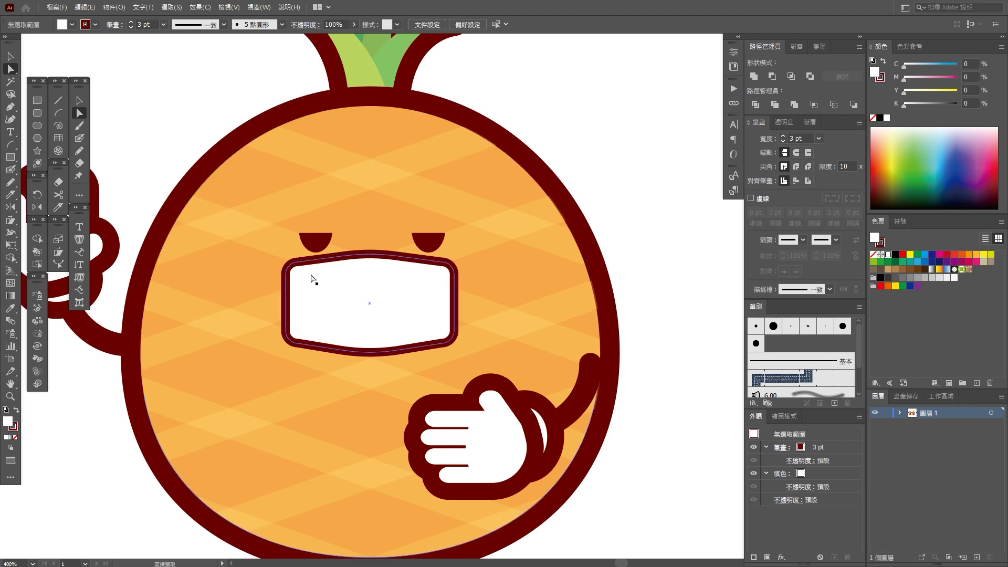
Step: Intersect the mask with a slightly lowered copy of itself to form the stitch shape
click(410, 302)
drag(378, 303, 378, 320)
click(10, 56)
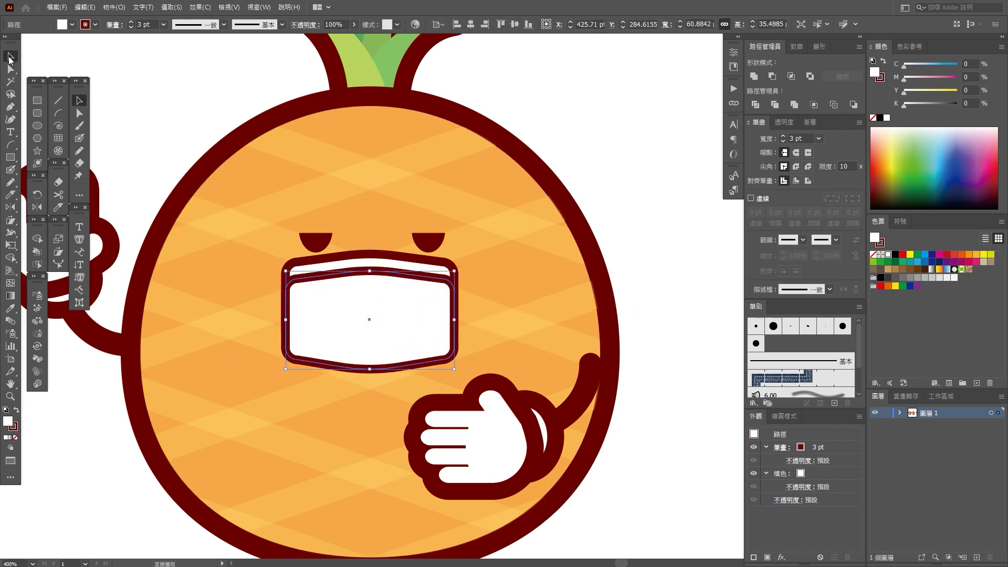
click(378, 260)
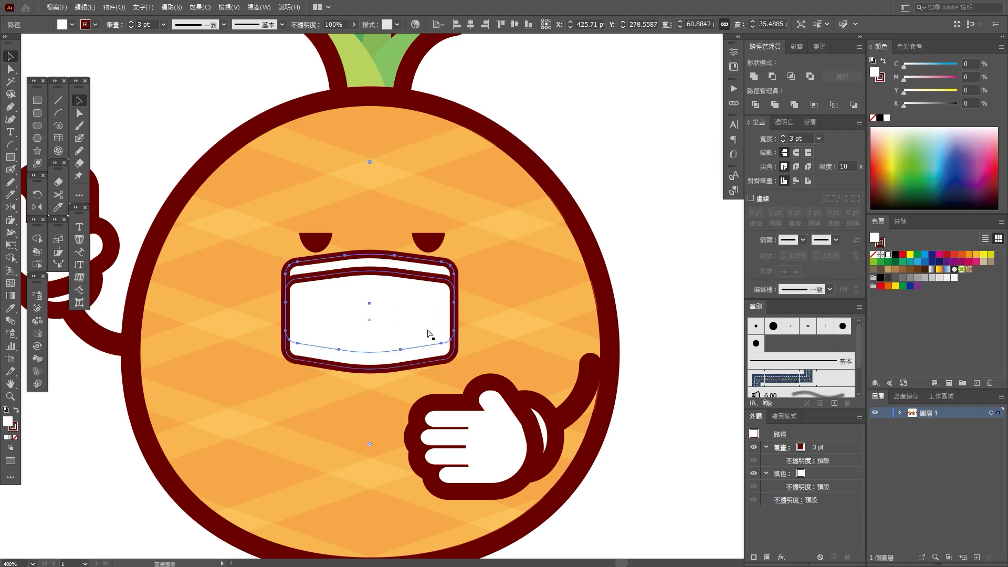
shift+click(399, 308)
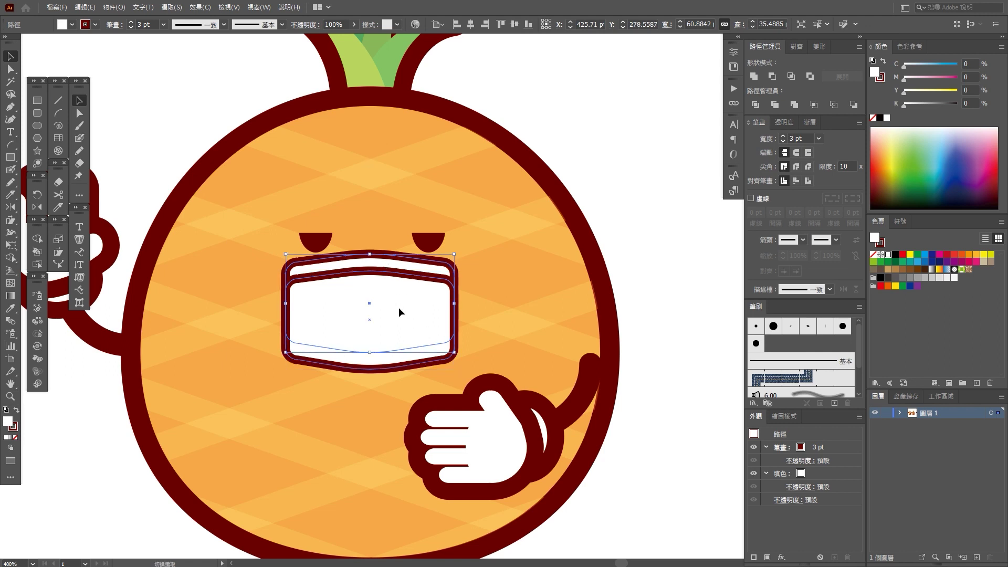
click(791, 77)
Step: Give the stitch shape a 1 pt outside stroke with 4 pt dashes and round caps
click(805, 140)
scroll(806, 139, down, 2)
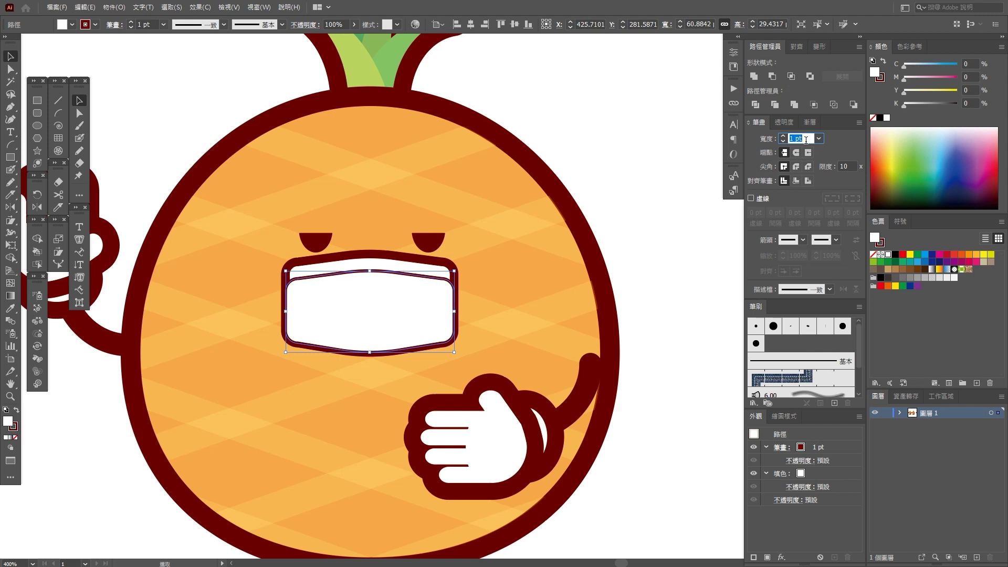
click(808, 181)
click(686, 256)
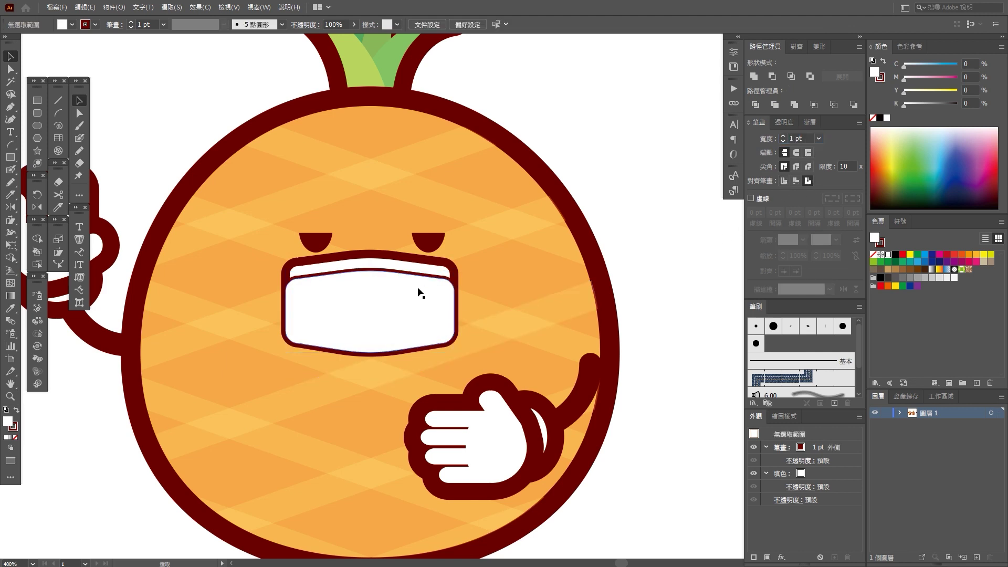
text(3)
click(818, 138)
click(798, 184)
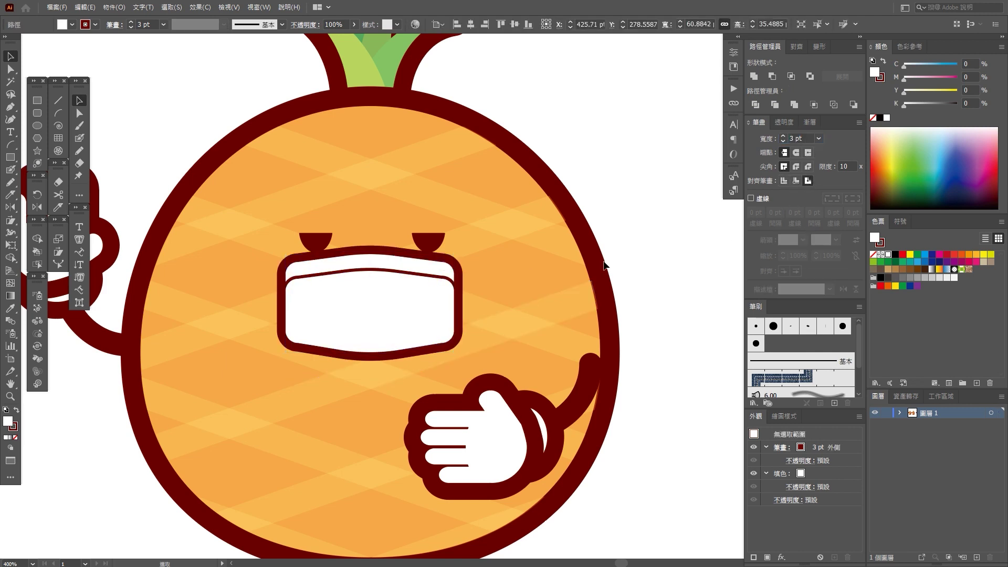
key(ctrl+plus)
key(ctrl+plus)
drag(377, 234, 390, 241)
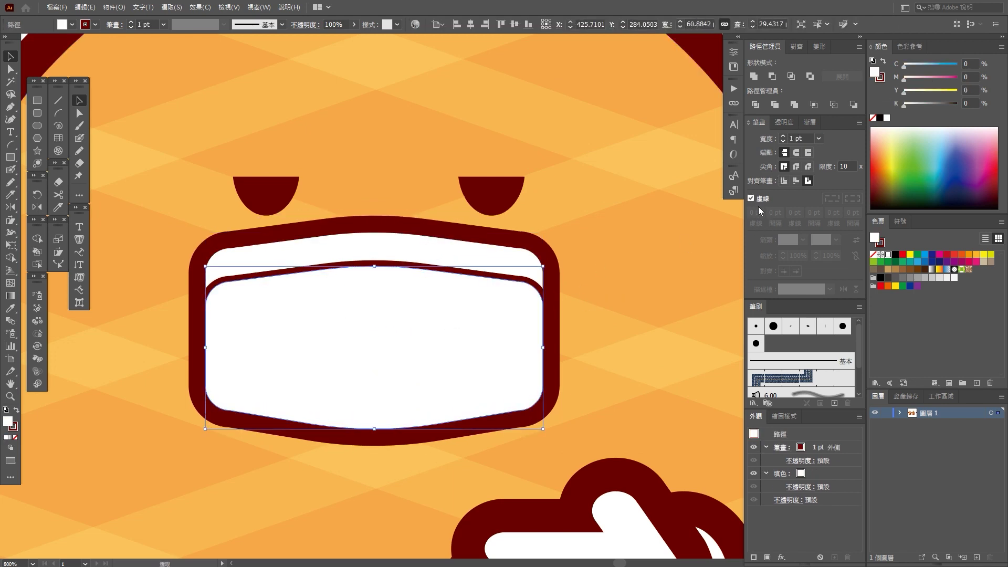
key(Up)
click(796, 153)
Step: Zoom out to view both pineapples and undo an accidental straight line
key(ctrl+shift+a)
scroll(592, 290, down, 4)
drag(682, 272, 635, 298)
scroll(605, 314, down, 2)
scroll(450, 292, up, 4)
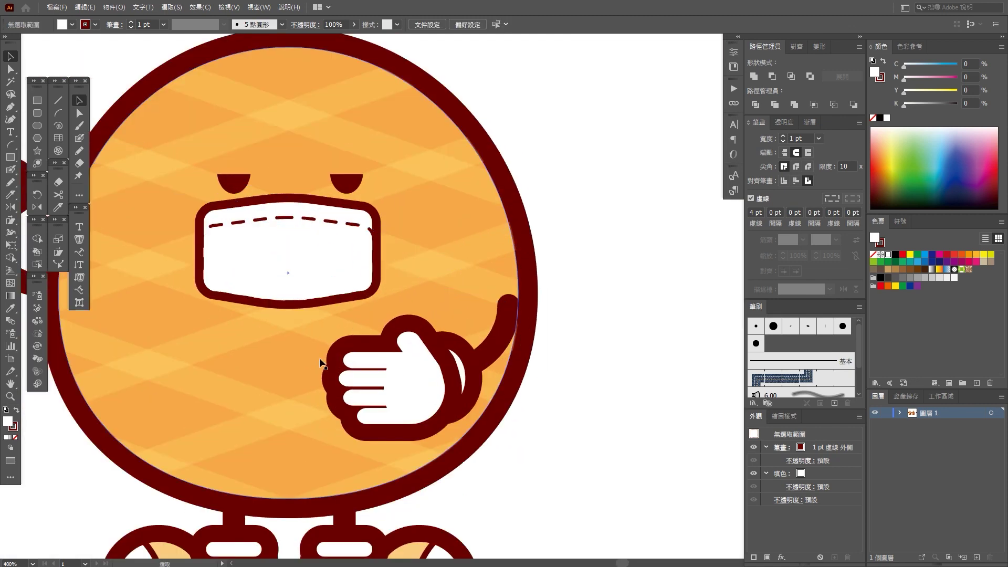
click(58, 100)
mouse_move(186, 184)
mouse_down()
mouse_move(314, 192)
mouse_move(327, 225)
mouse_up()
key(ctrl+z)
scroll(330, 226, down, 3)
scroll(331, 226, down, 3)
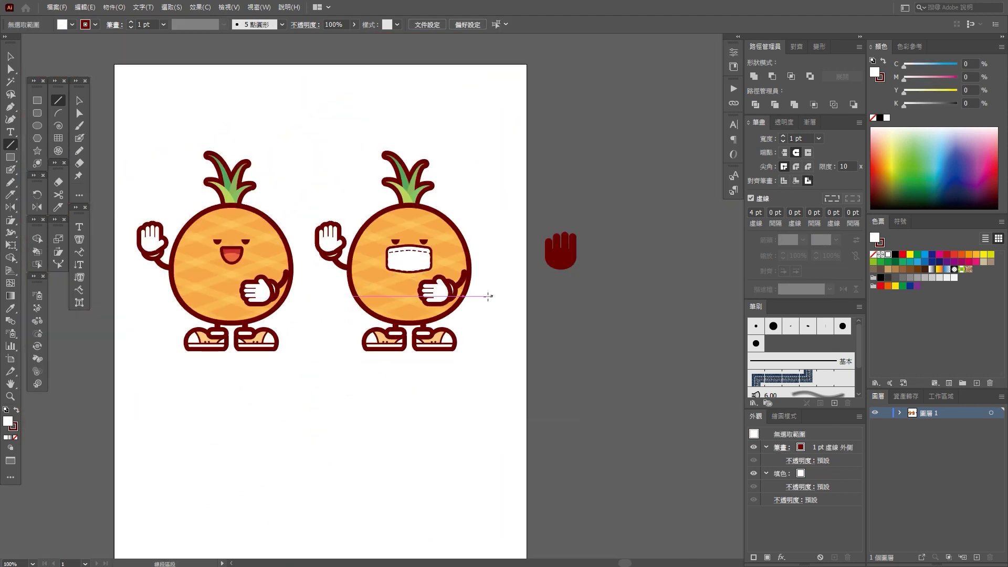
Step: Draw a solid strap line from the mask's upper-left corner out to the pineapple's edge
scroll(424, 274, up, 5)
drag(416, 256, 239, 185)
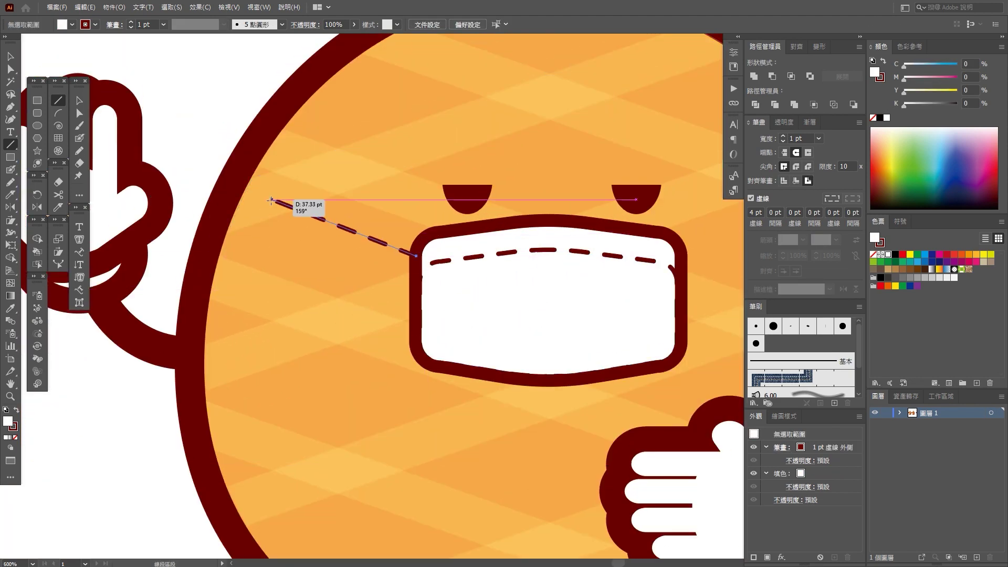
click(762, 198)
click(783, 135)
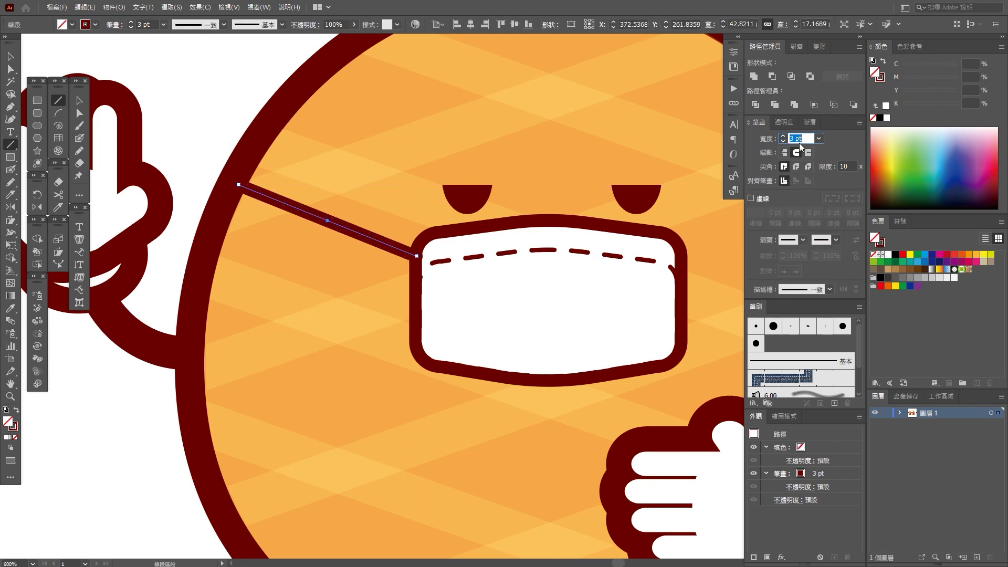
key(ctrl+shift+a)
Step: Add a lower strap from the mask's bottom-left corner and give both left straps a 3 pt stroke
key(ctrl+minus)
key(ctrl+minus)
scroll(202, 439, down, 3)
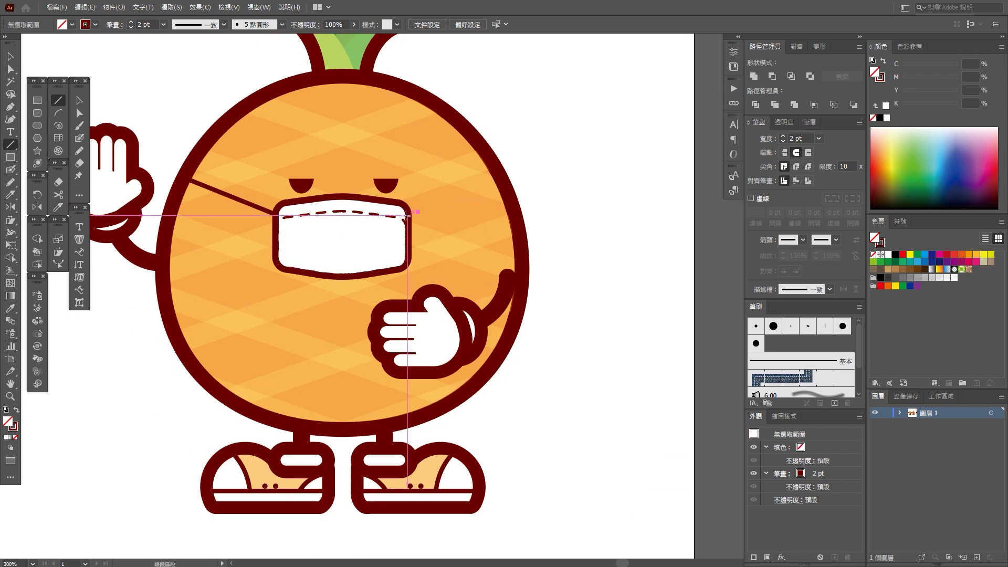
drag(275, 258, 172, 293)
click(10, 56)
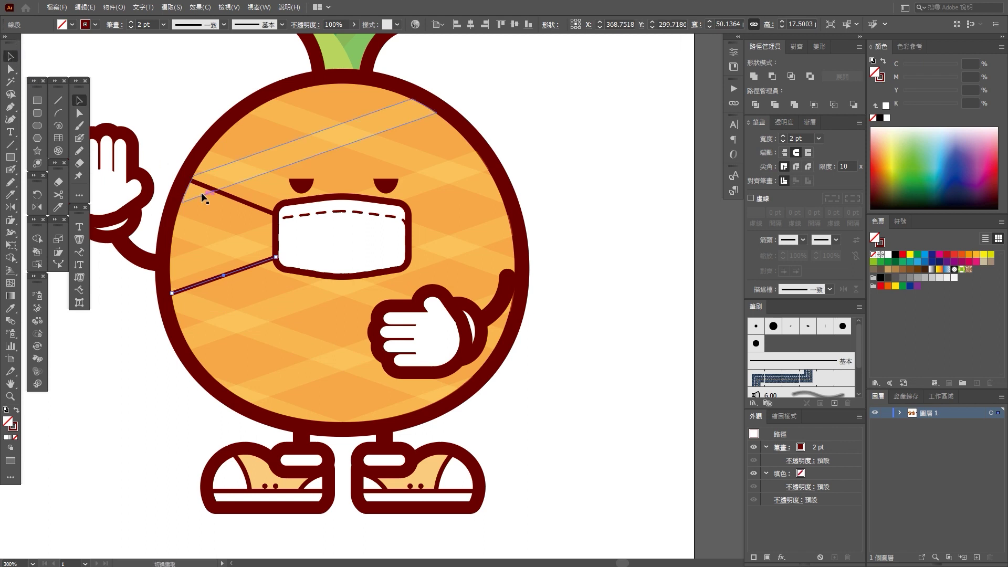
shift+click(205, 187)
click(783, 135)
Step: Reflect copies of the two left straps onto the mask's right side
click(35, 208)
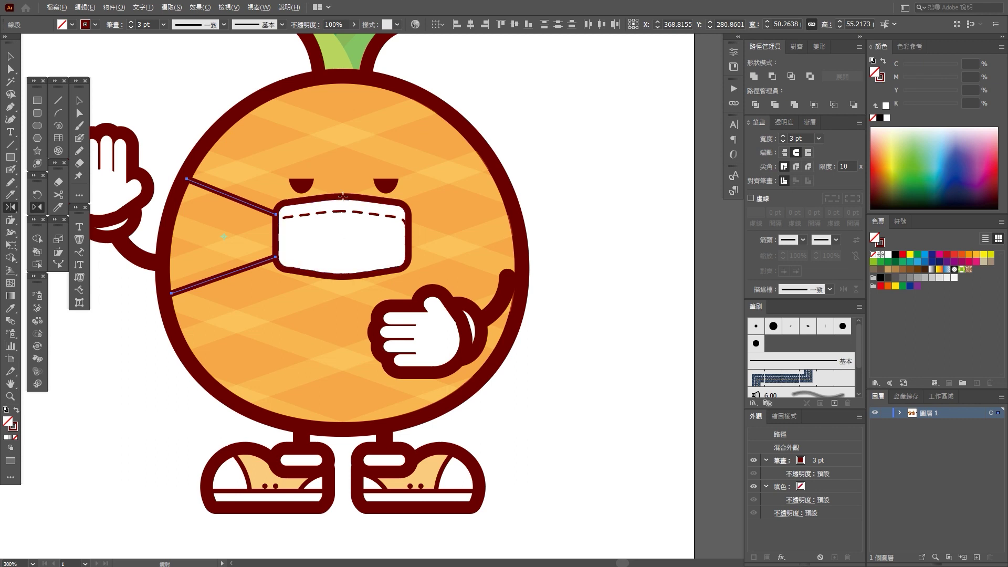
alt+click(342, 236)
click(449, 353)
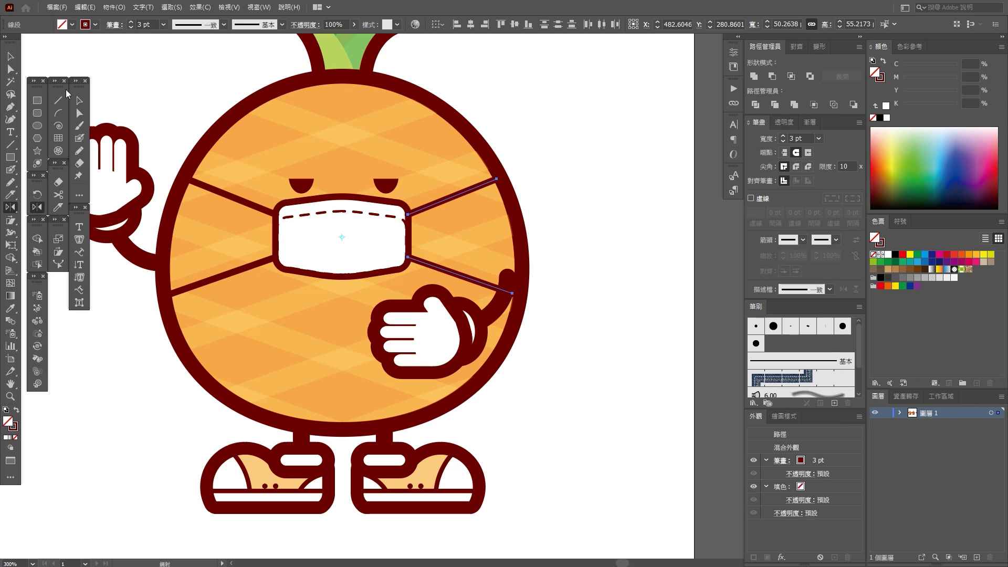
click(10, 56)
click(583, 270)
key(ctrl+minus)
key(ctrl+minus)
alt+scroll(520, 289, down, 1)
alt+scroll(519, 292, up, 2)
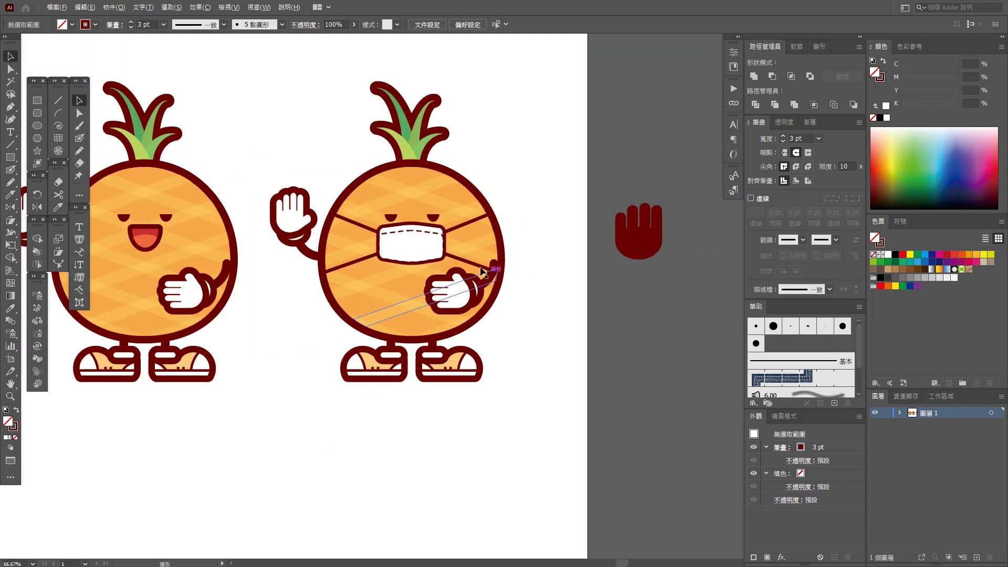
Step: Resize the dashed stitching shape so it follows the mask's inner edge
alt+scroll(415, 249, up, 2)
click(332, 240)
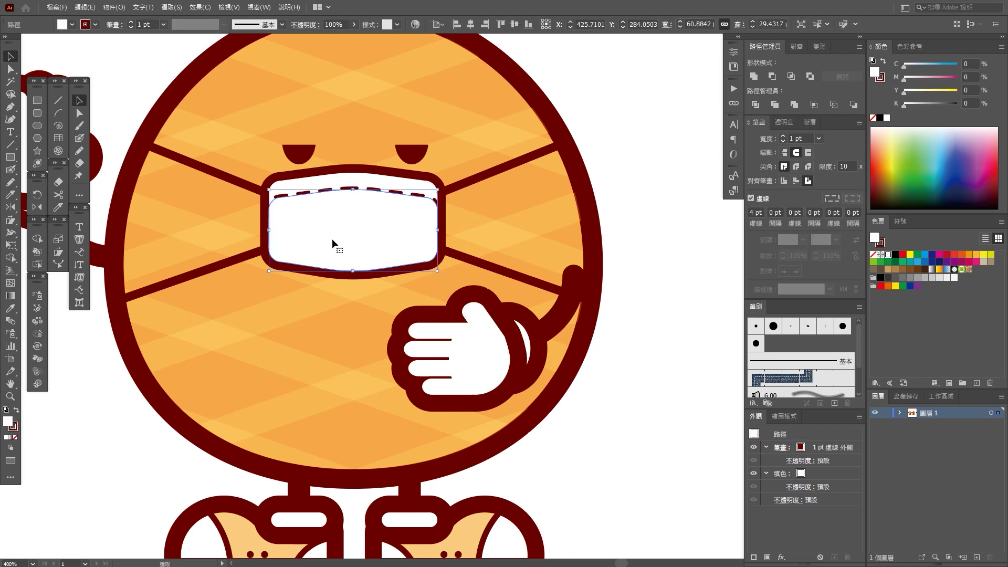
drag(355, 190, 354, 181)
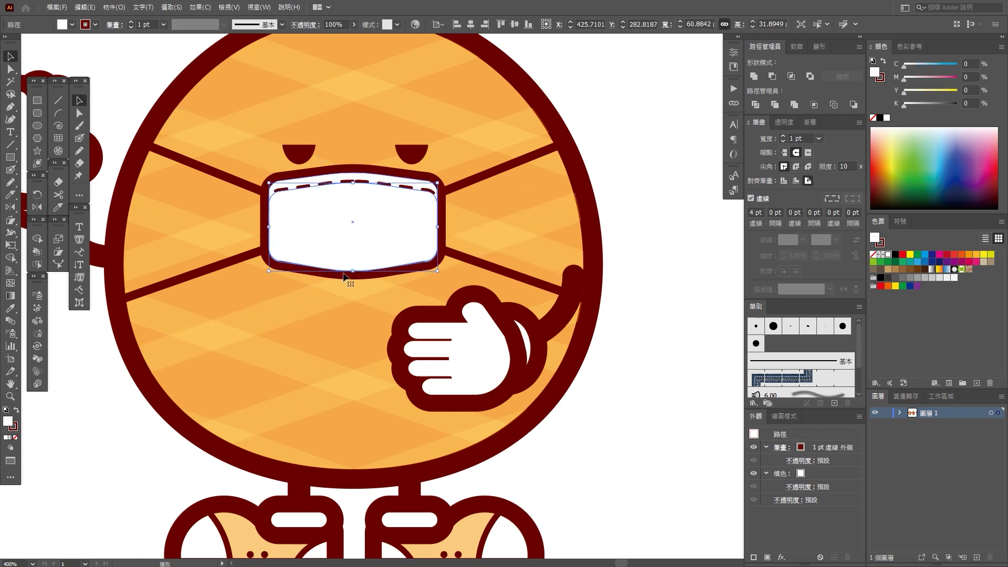
mouse_move(352, 271)
mouse_down()
mouse_move(353, 261)
mouse_move(399, 260)
mouse_up()
drag(437, 222, 457, 236)
key(ctrl+z)
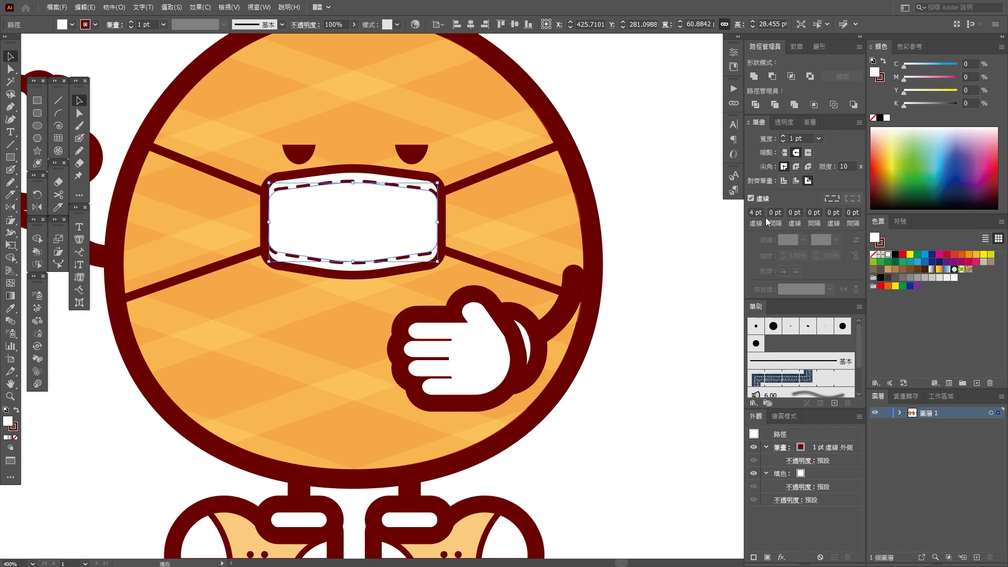
Step: Give the stitching 3 pt dashes and 2 pt gaps
key(Down)
click(772, 212)
key(Up)
key(Up)
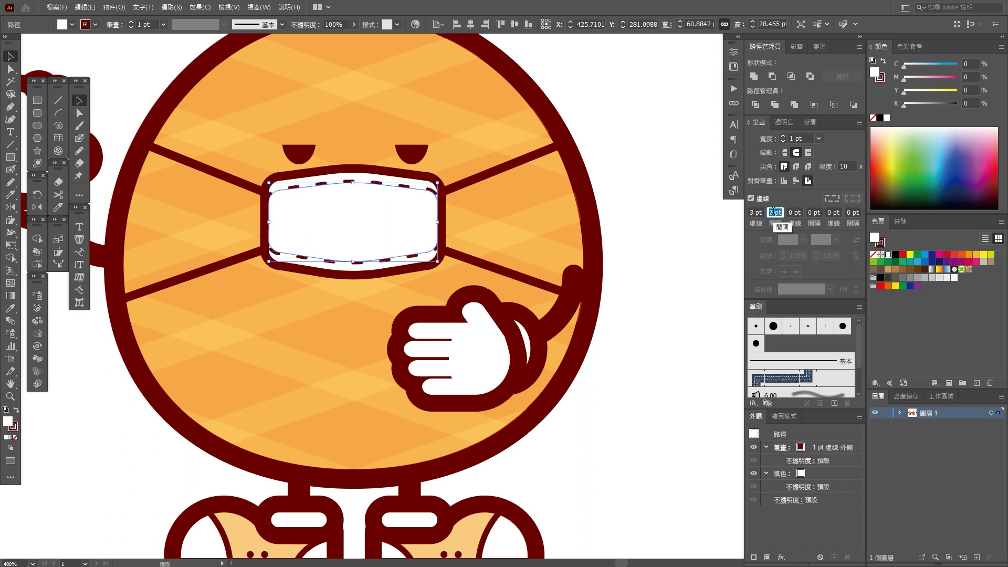
click(698, 234)
key(ctrl+minus)
key(ctrl+minus)
key(ctrl+minus)
key(ctrl+minus)
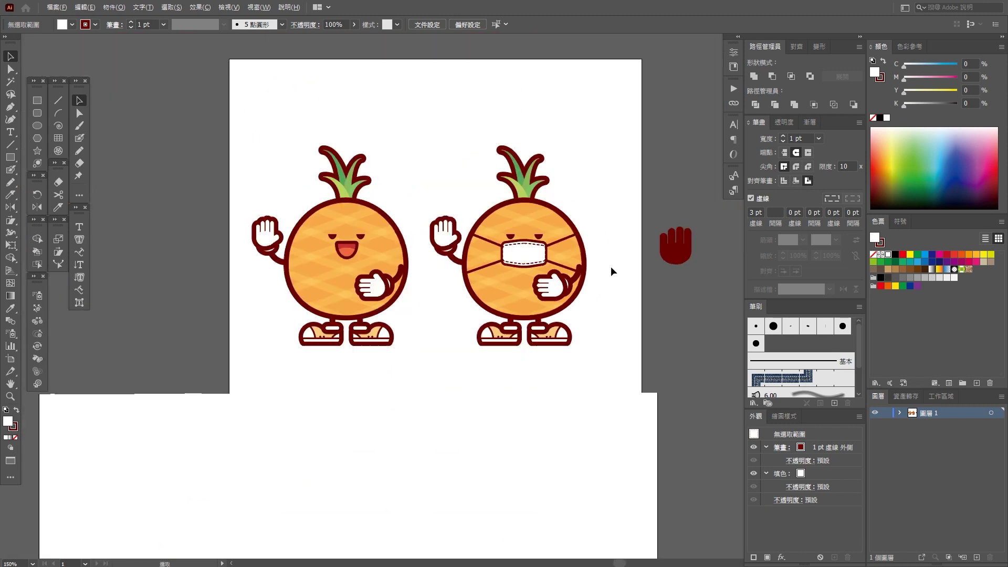